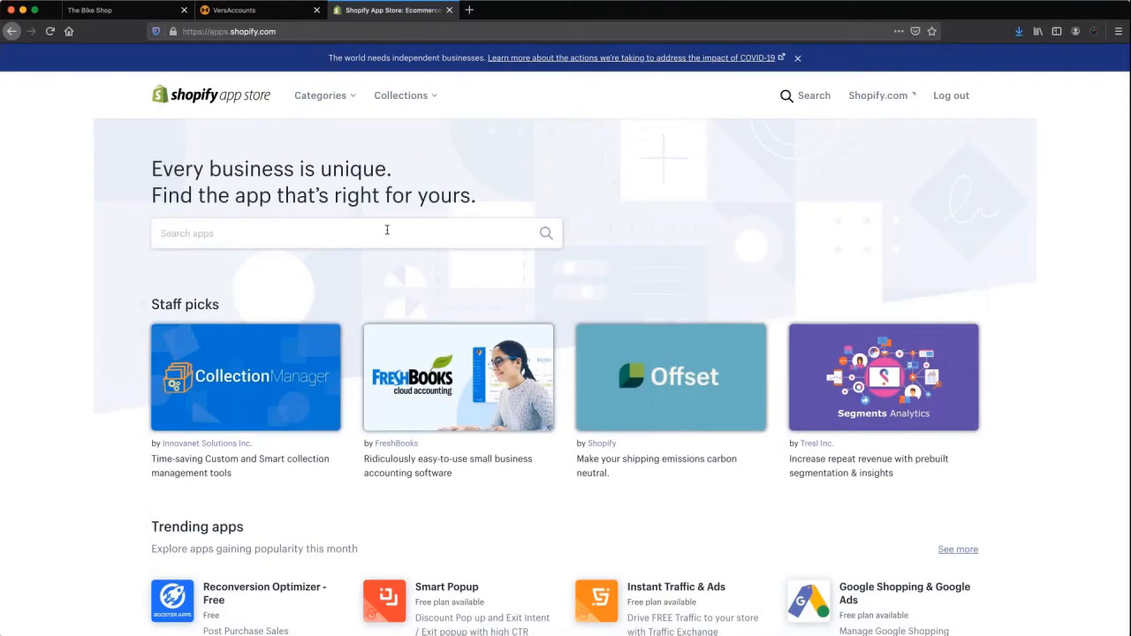
Search the Shopify App Store for 'Versa' to list Versa Cloud ERP for eCommerce.
left_click(387, 231)
type("Versa")
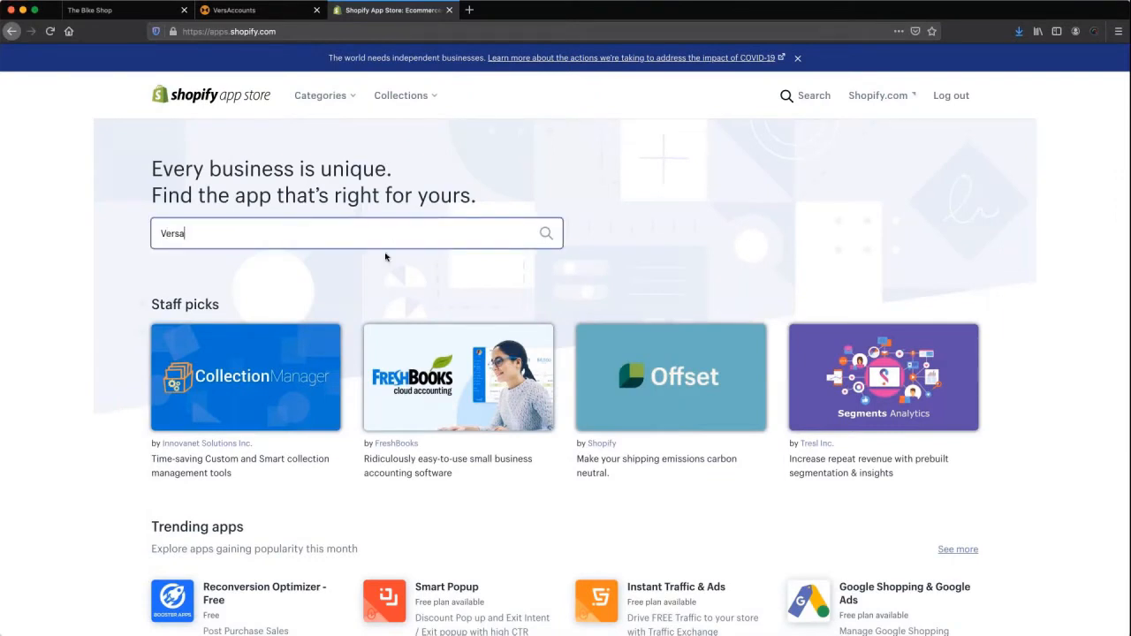
key("Return")
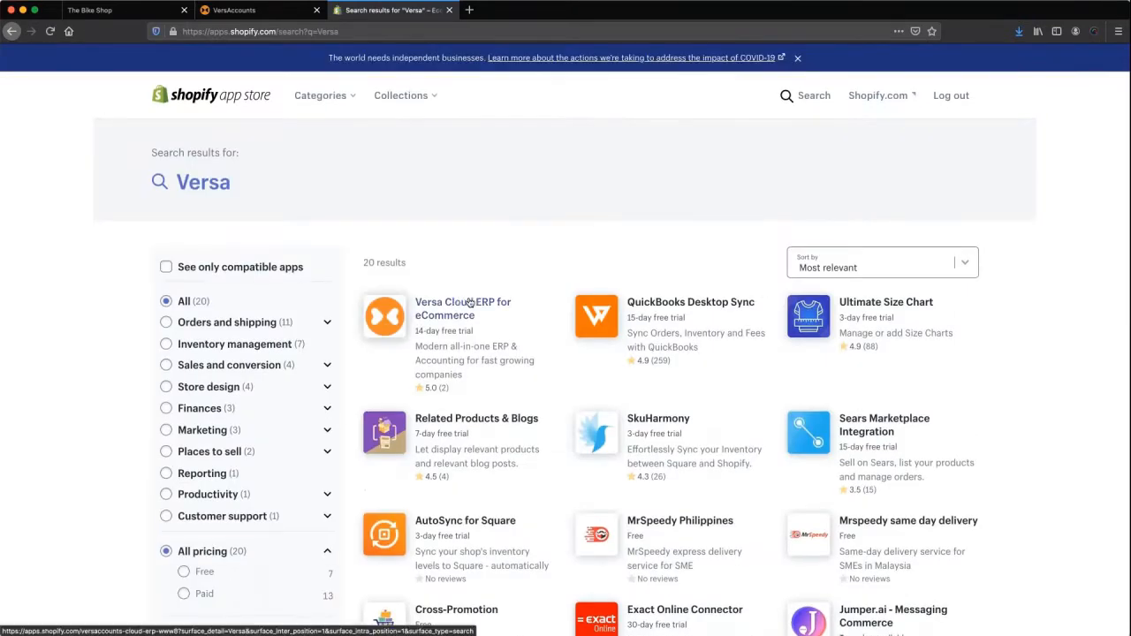
Open the Versa Cloud ERP for eCommerce app and install it on The Bike Shop.
left_click(471, 303)
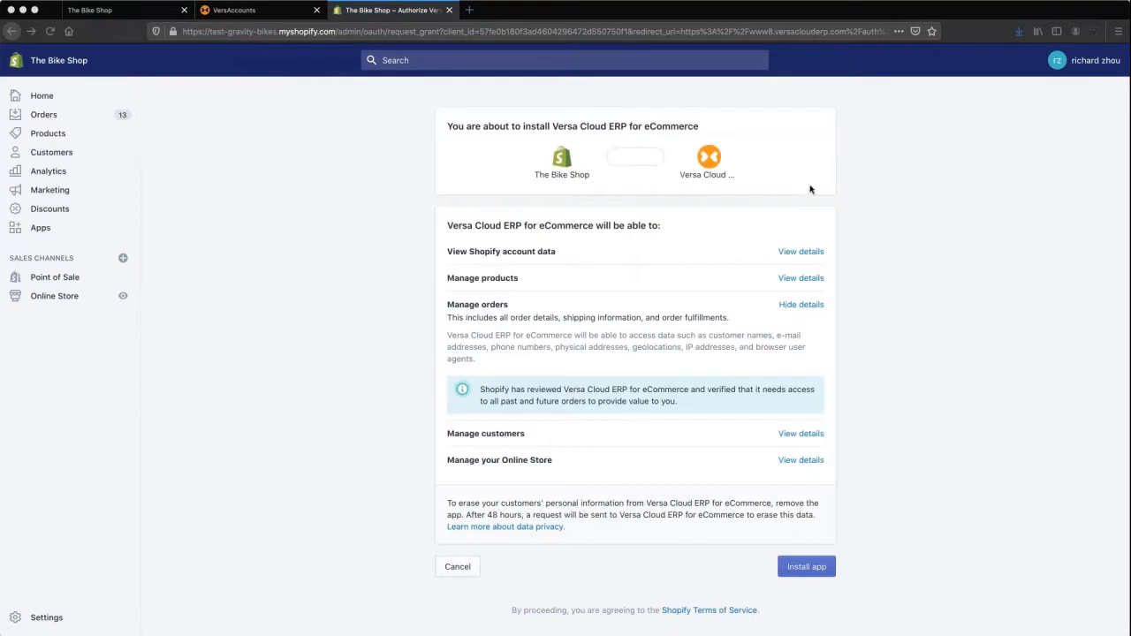
left_click(876, 461)
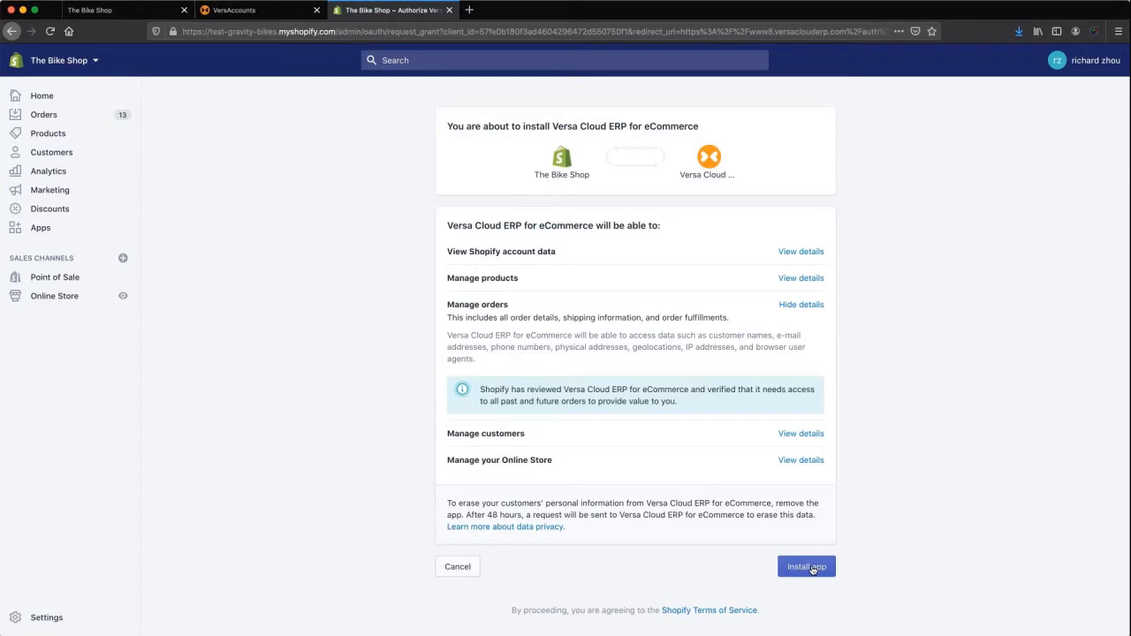
left_click(813, 568)
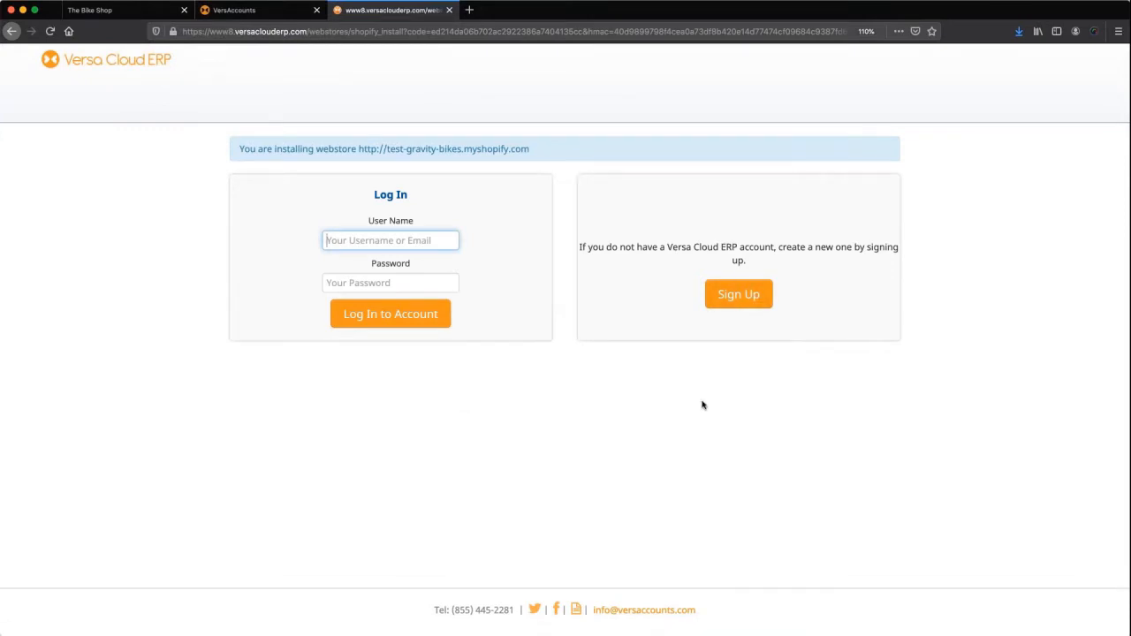
Start a new Versa account signup and enter 'Test Bike Inc' as the name.
left_click(739, 295)
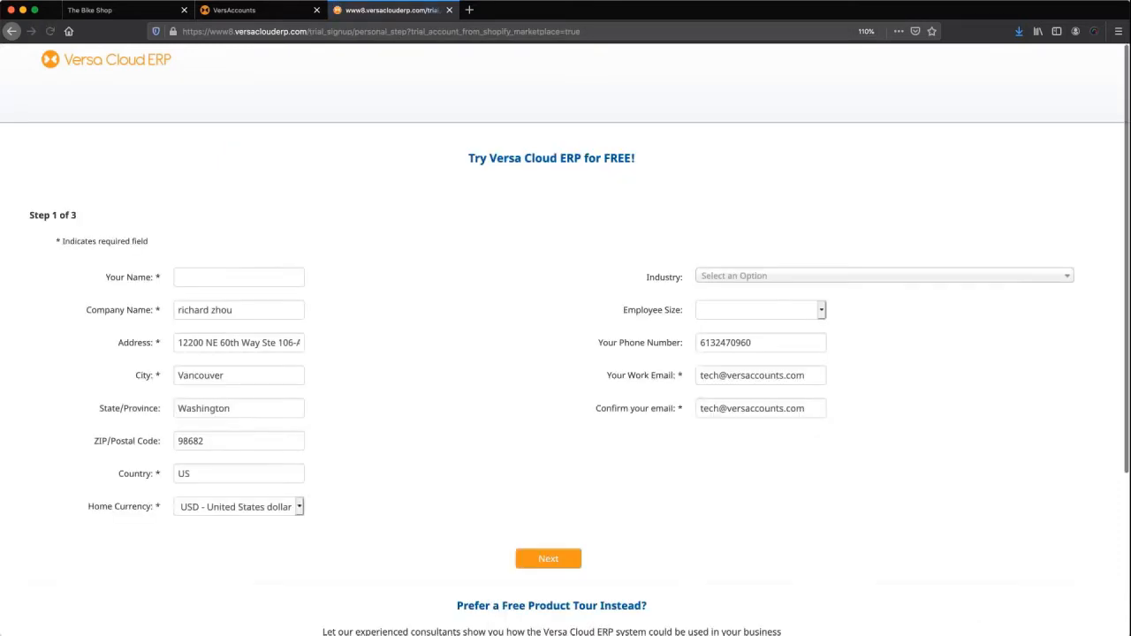
left_click(191, 277)
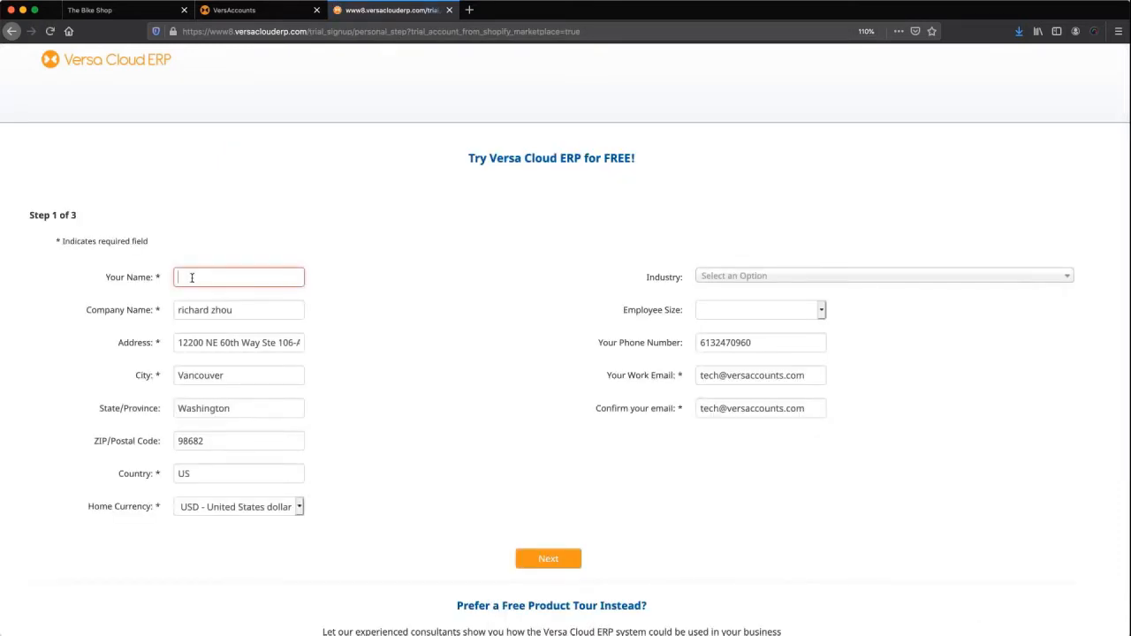
type("Test Bike In")
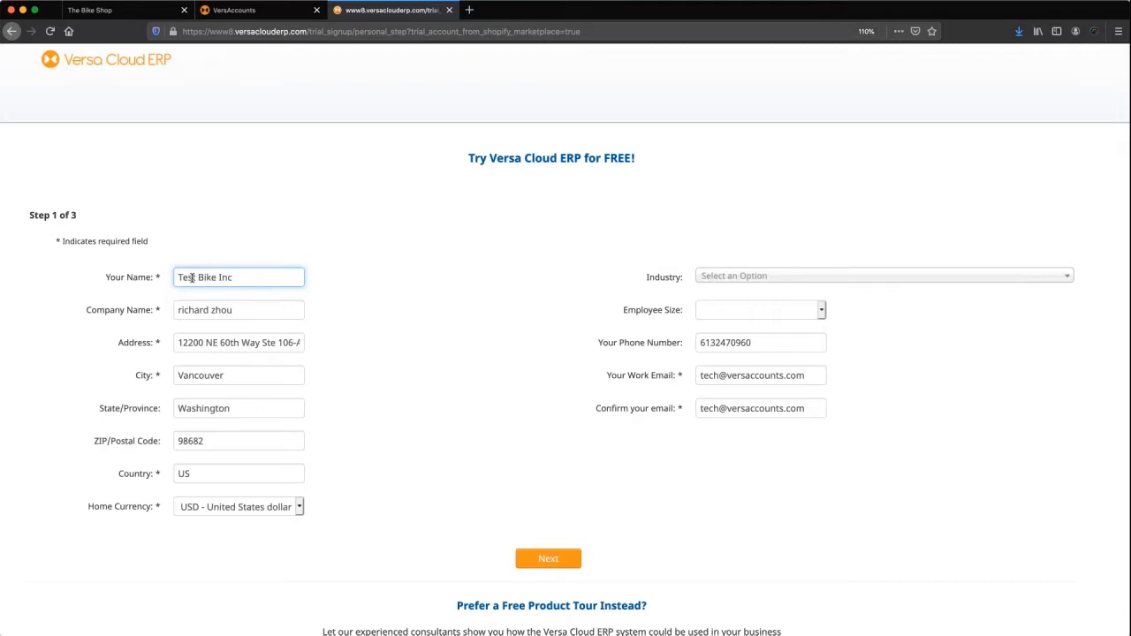
type("c")
Edit the work email, copy it into the confirmation email field, and submit step 1.
double_click(721, 377)
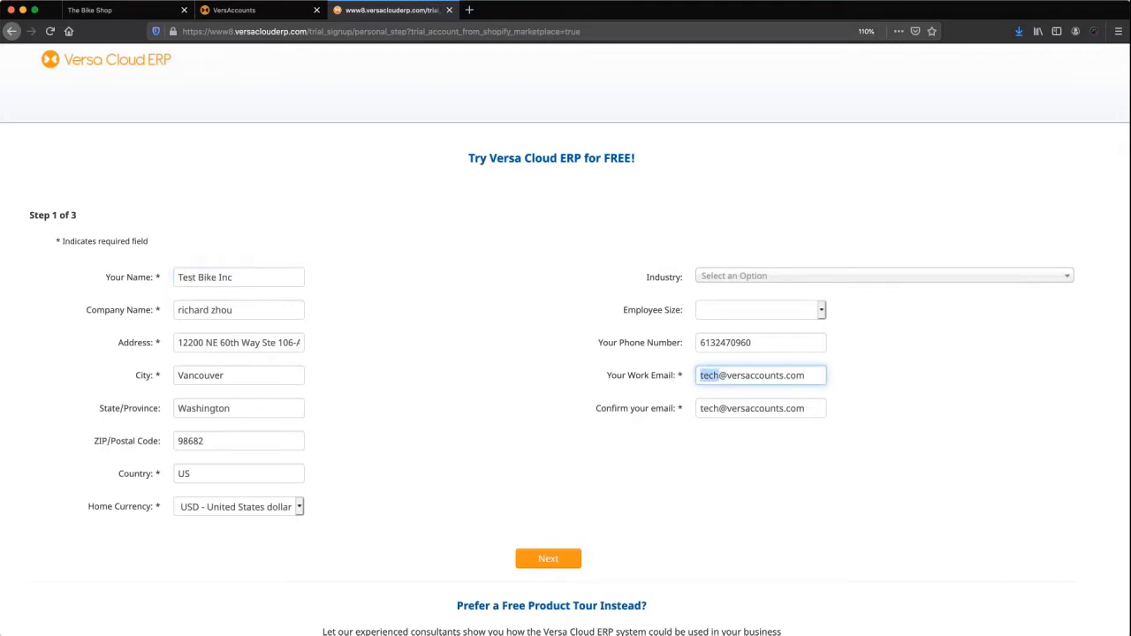
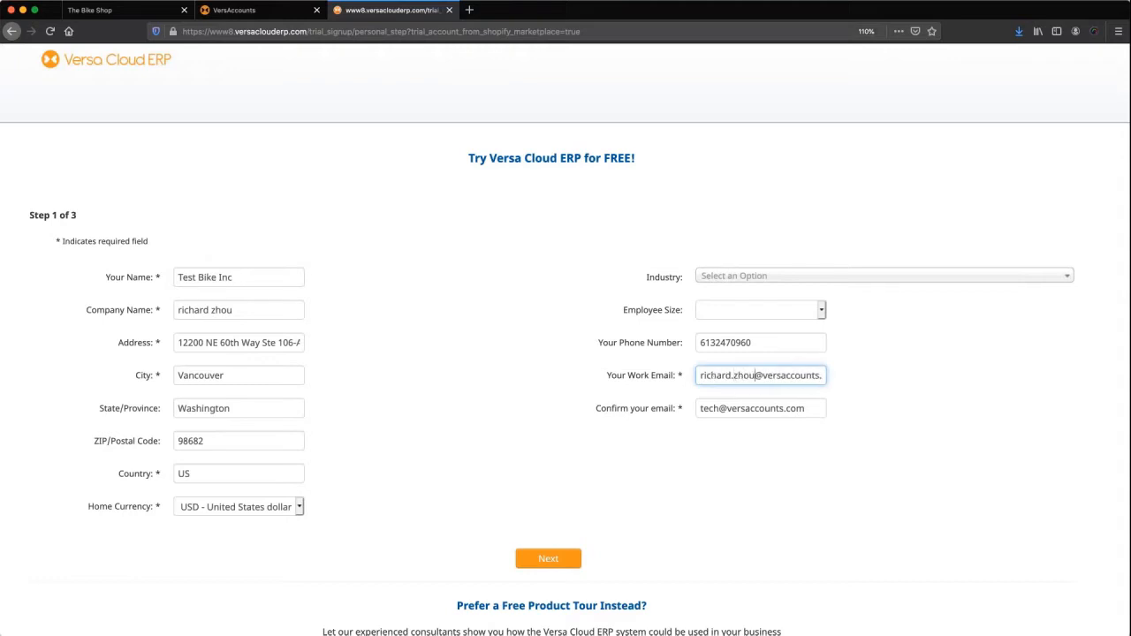
key("super+a")
key("super+c")
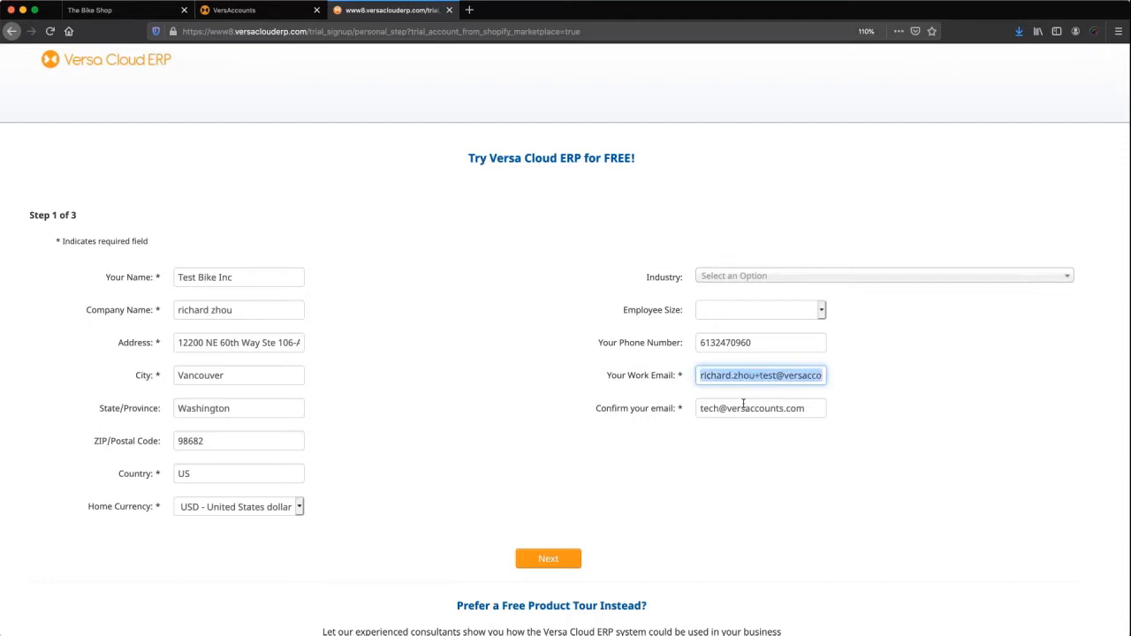
left_click(744, 408)
key("super+a")
key("super+v")
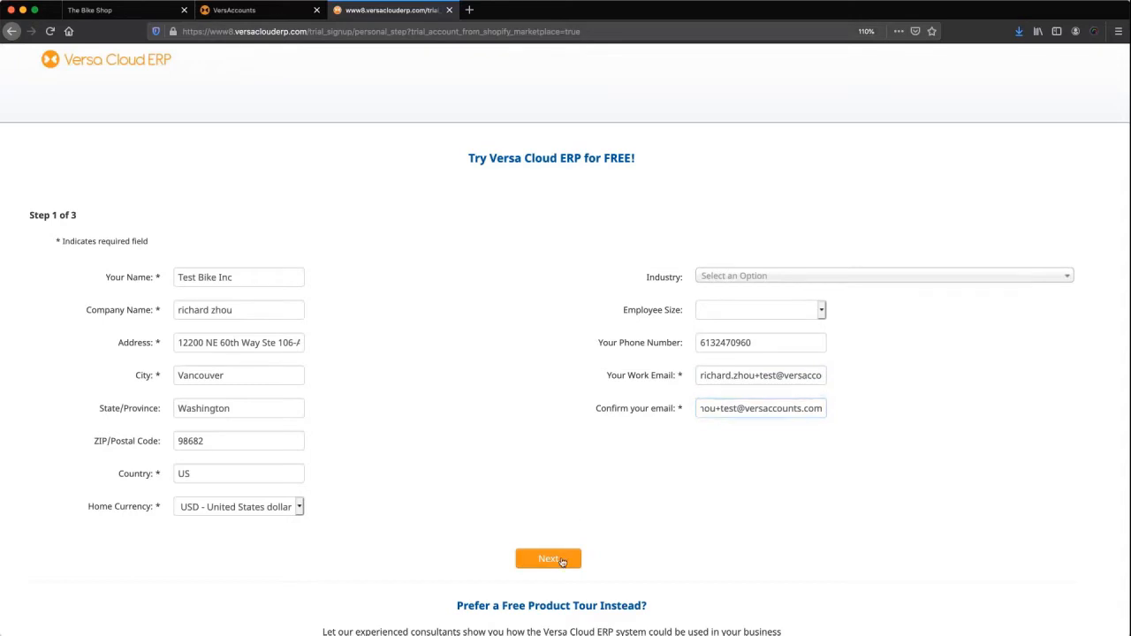
left_click(549, 559)
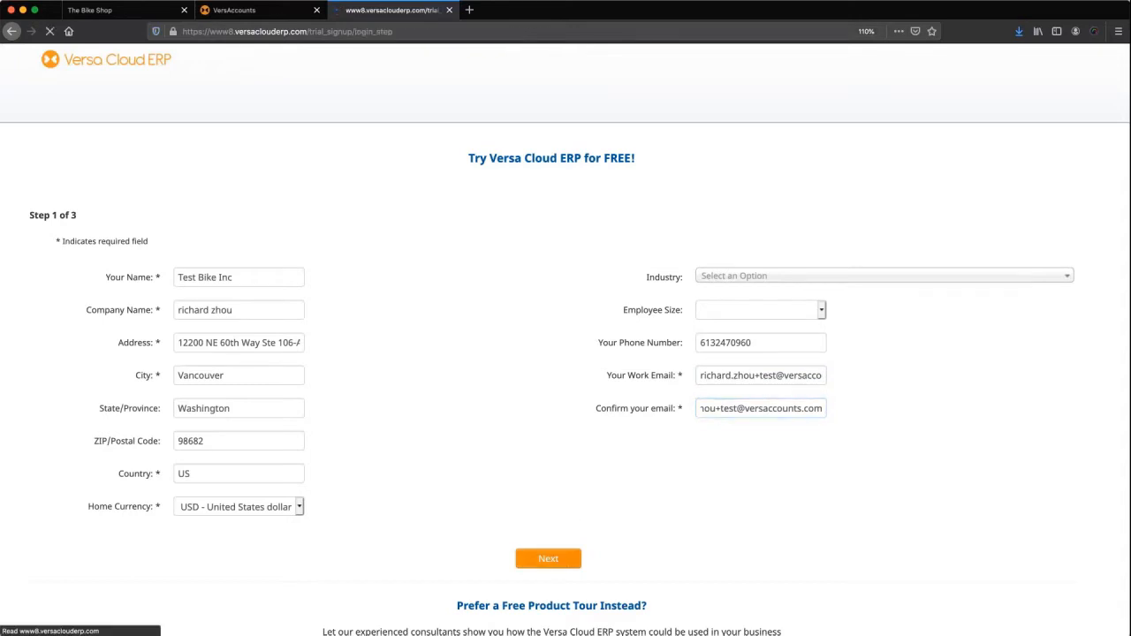
Enter and confirm the admin account password.
left_click(264, 277)
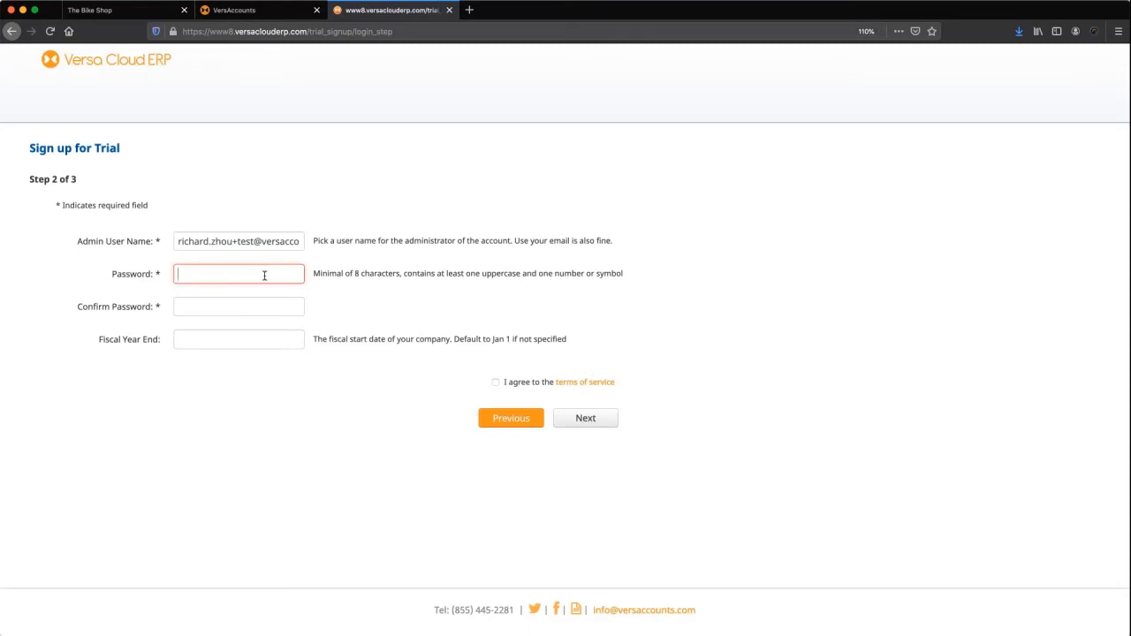
type("•••••••")
key("super+a")
type("••••••••")
left_click(267, 309)
type("••••")
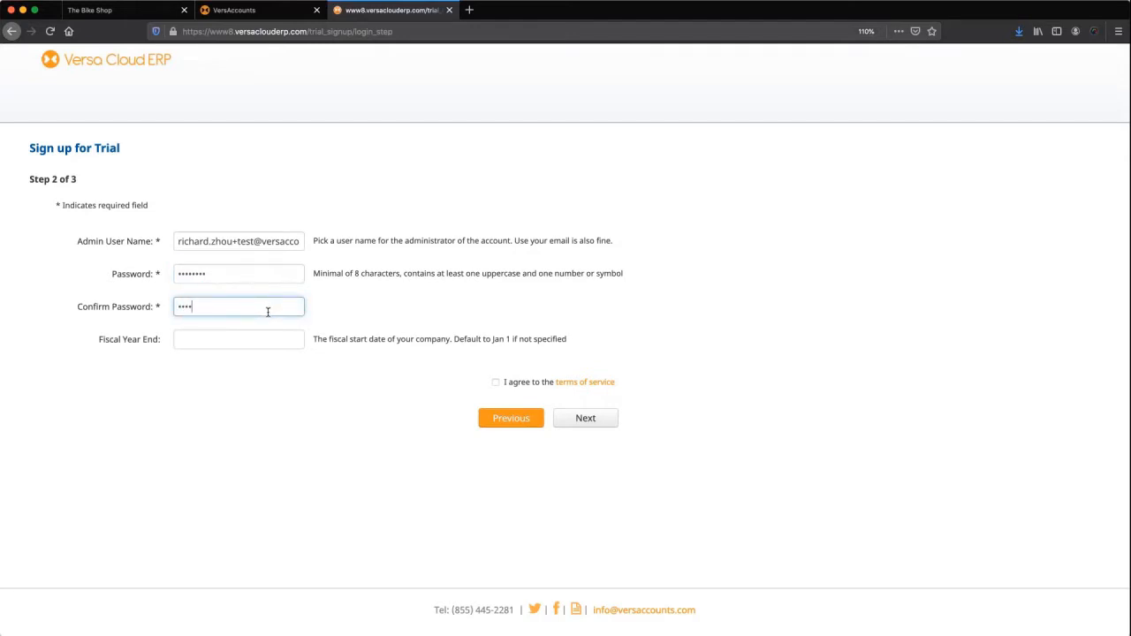
type("••")
key("super+a")
type("•••••••")
Open the fiscal year end picker, accept the terms of service, and submit step 2.
left_click(257, 340)
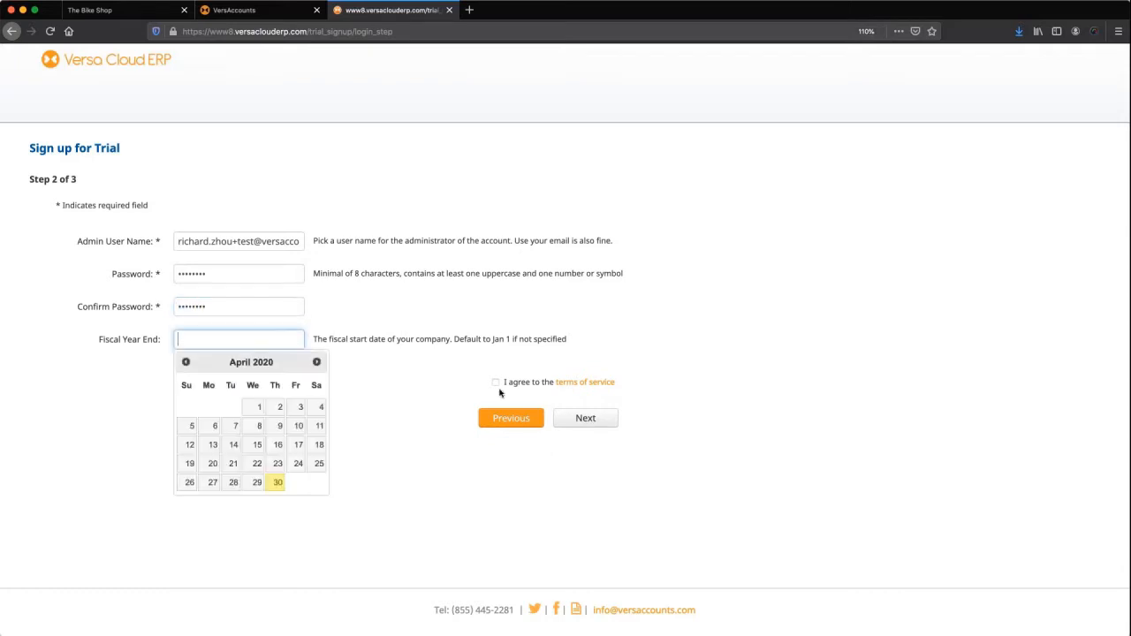
left_click(495, 383)
left_click(594, 421)
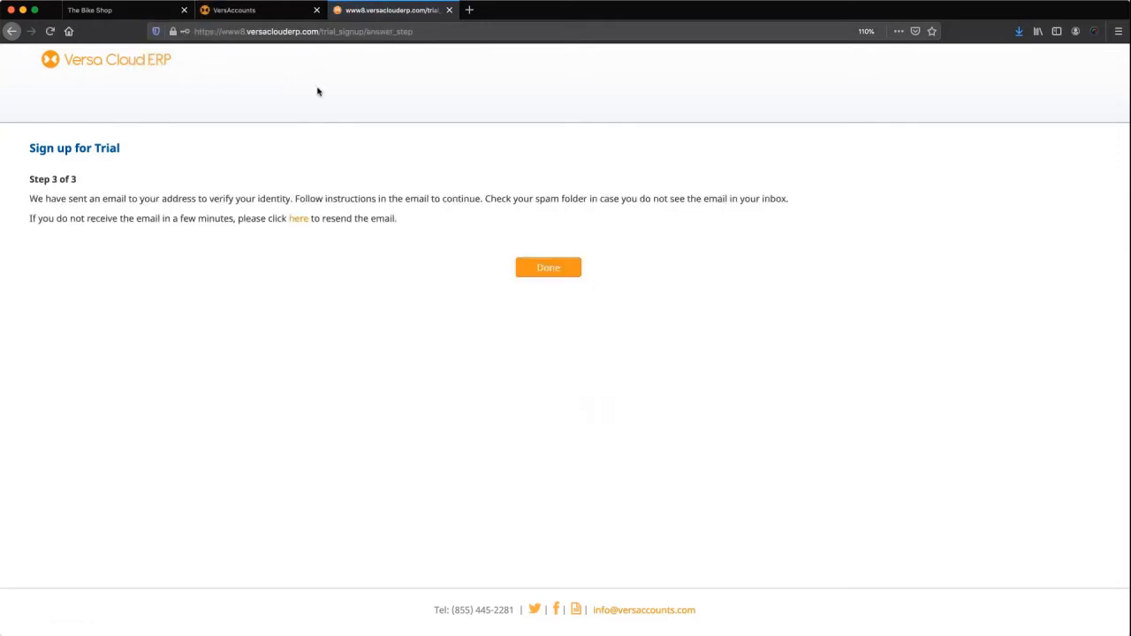
Log in to the new account with its email and password and scroll to the webstore configuration.
left_click(557, 270)
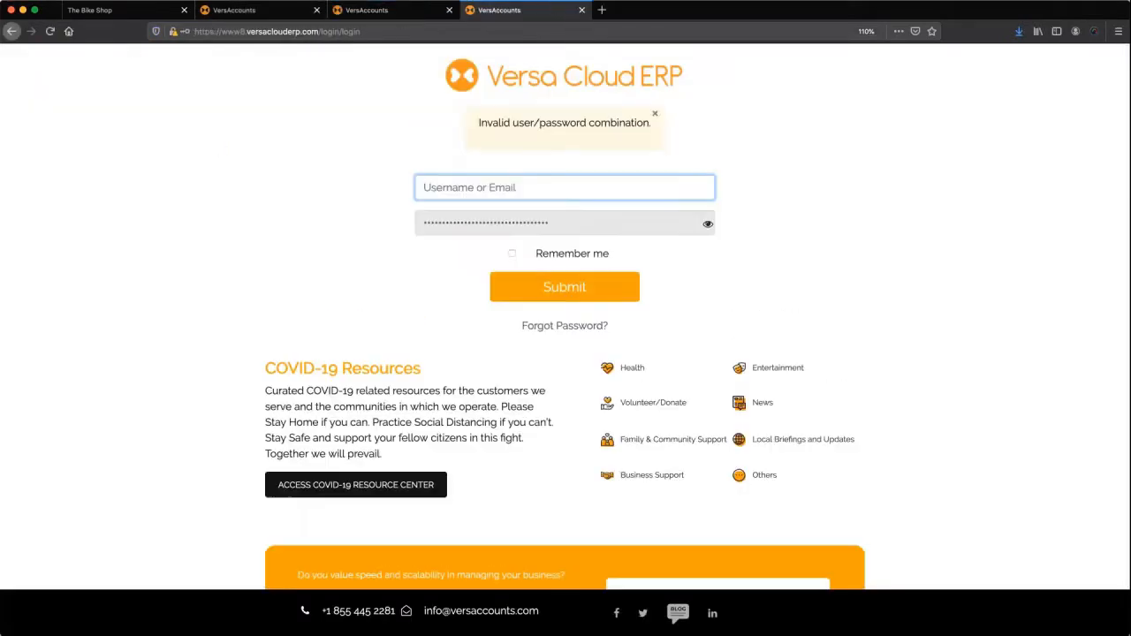
key("ctrl+v")
key("Tab")
type("••••")
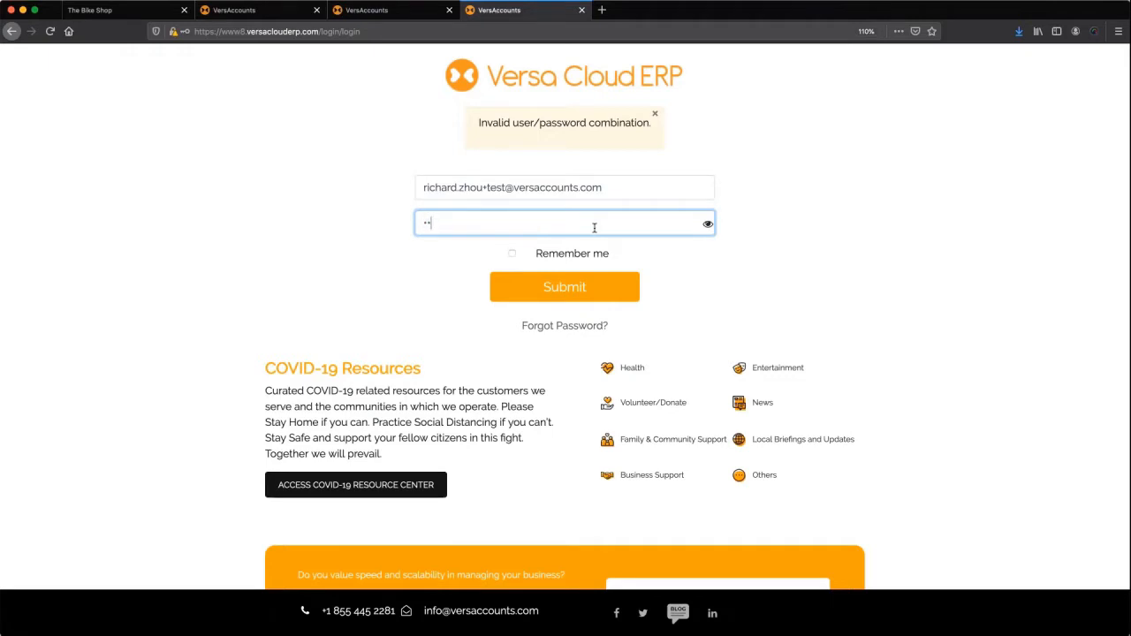
type("••••")
left_click(553, 285)
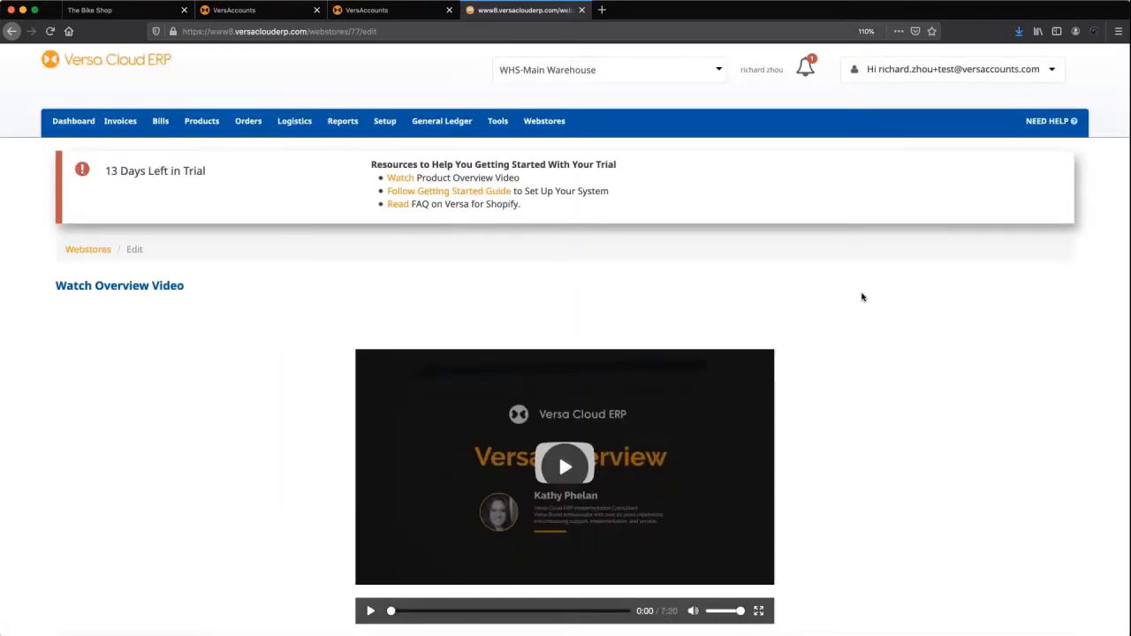
scroll(862, 297, "down", 6)
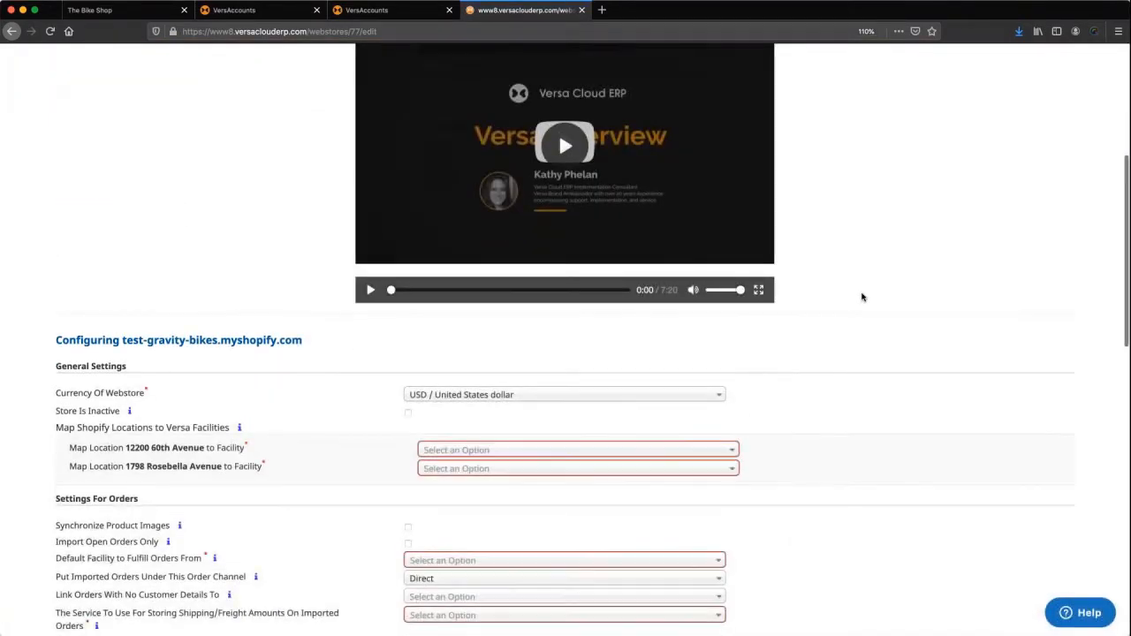
scroll(862, 297, "down", 3)
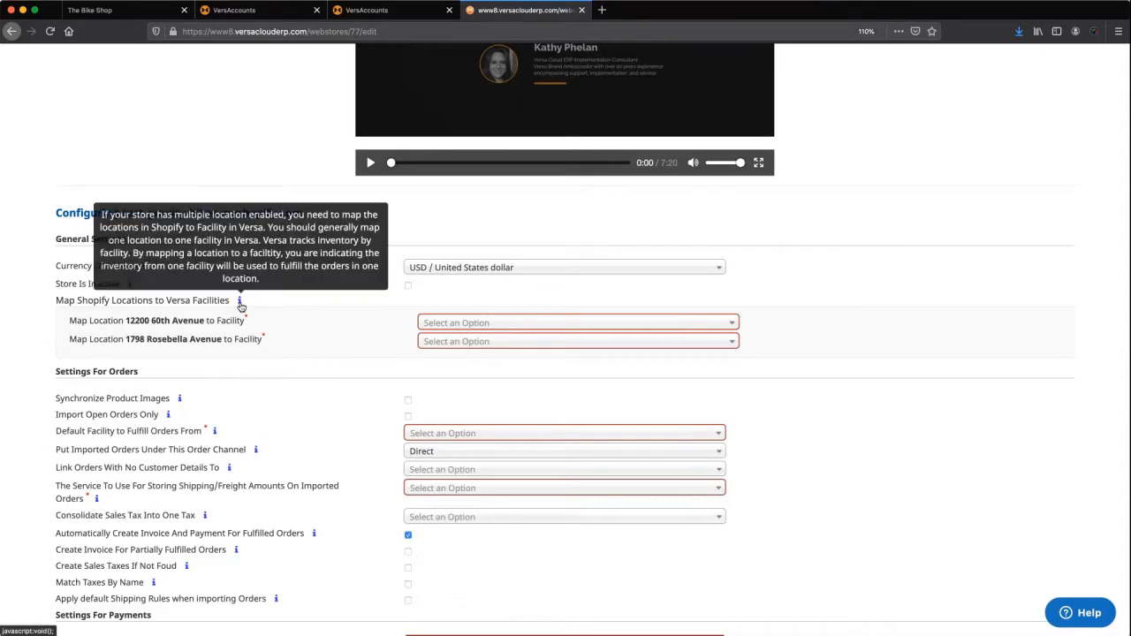
mouse_move(239, 301)
left_click(493, 325)
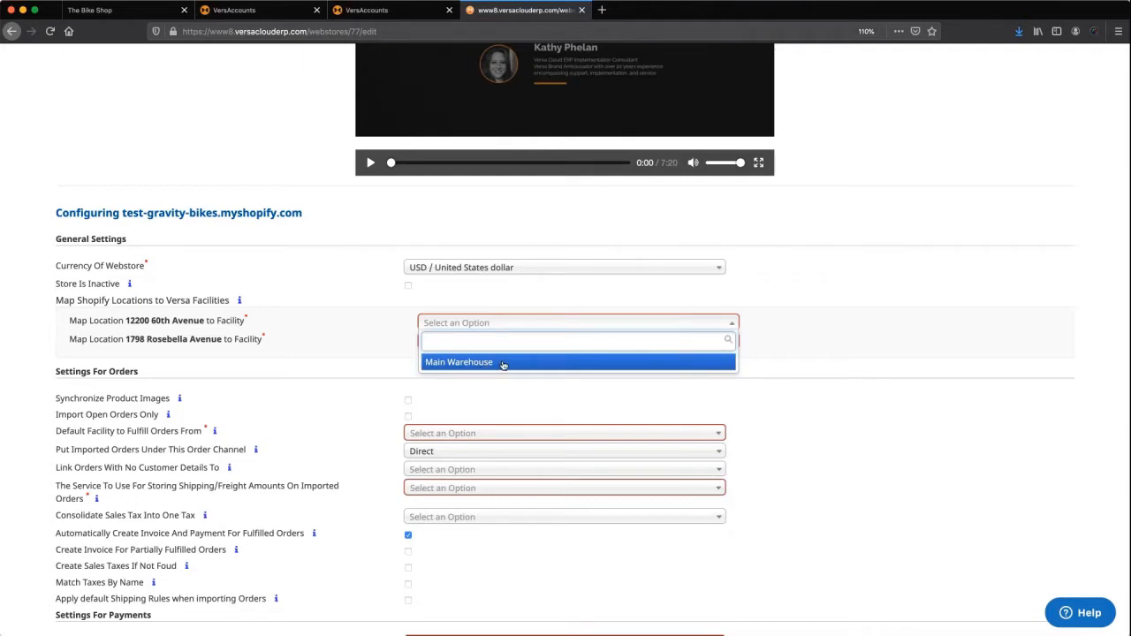
left_click(502, 363)
scroll(524, 415, "down", 1)
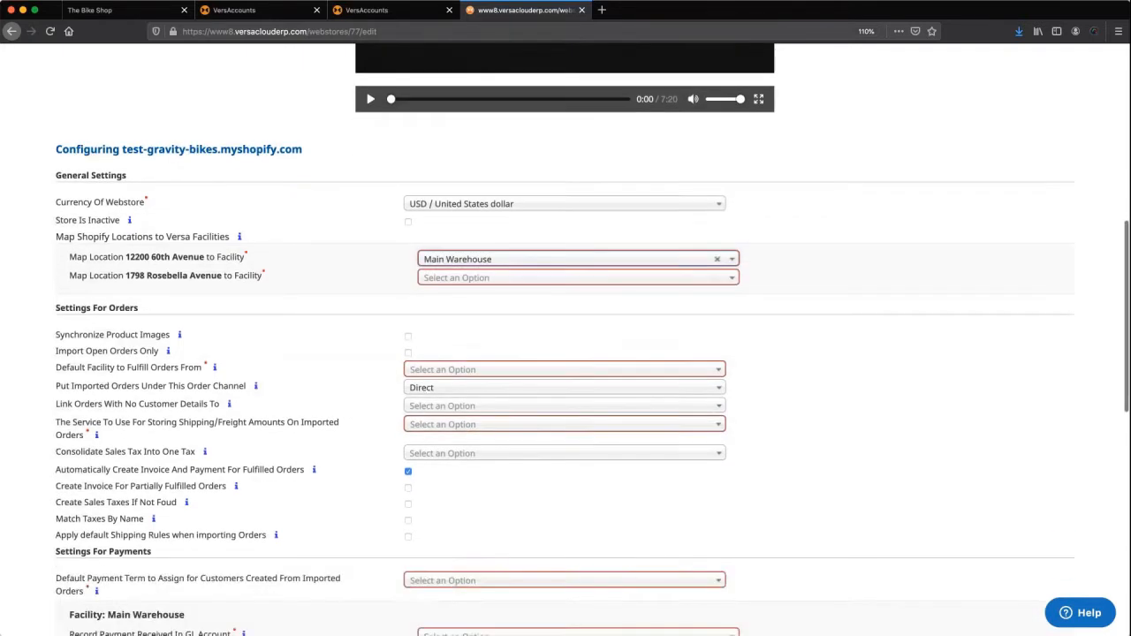
left_click(466, 369)
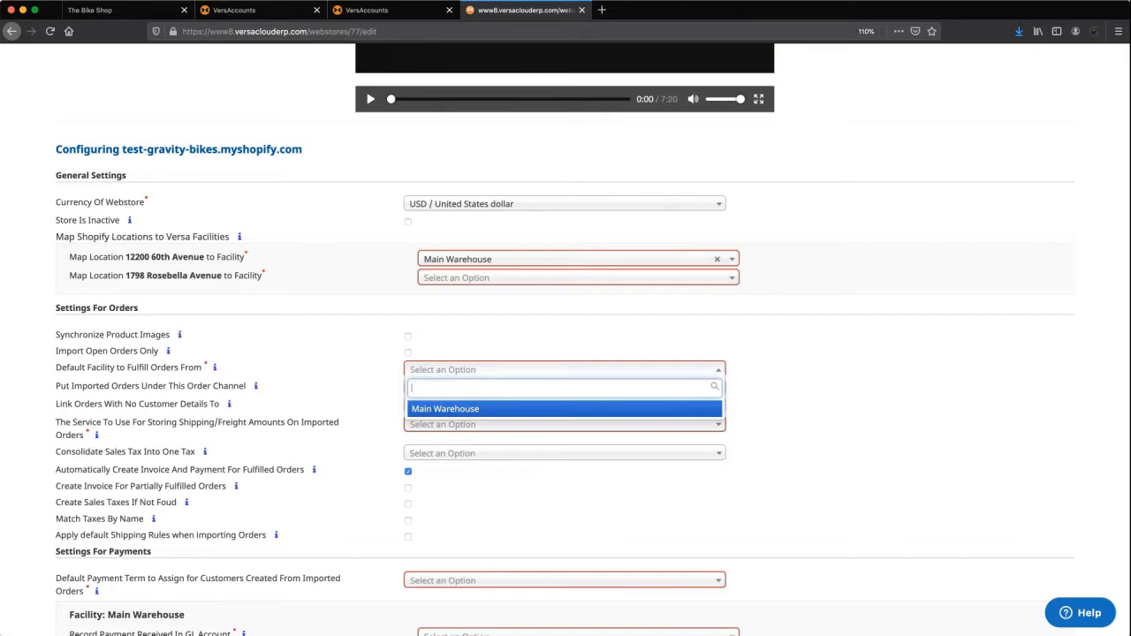
left_click(460, 409)
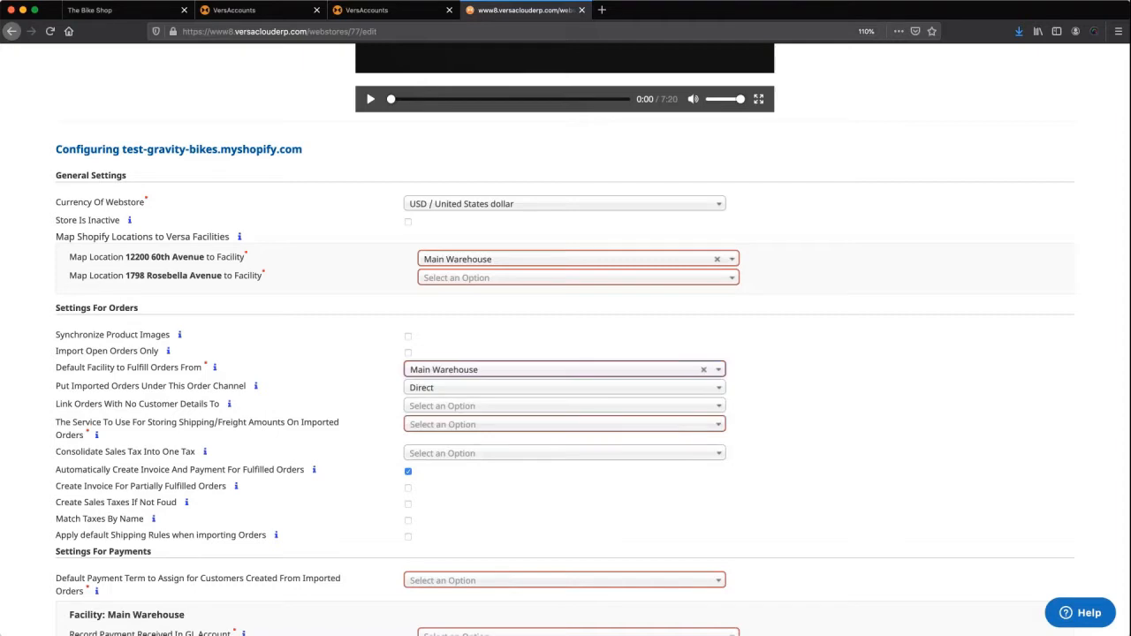
left_click(460, 391)
left_click(459, 391)
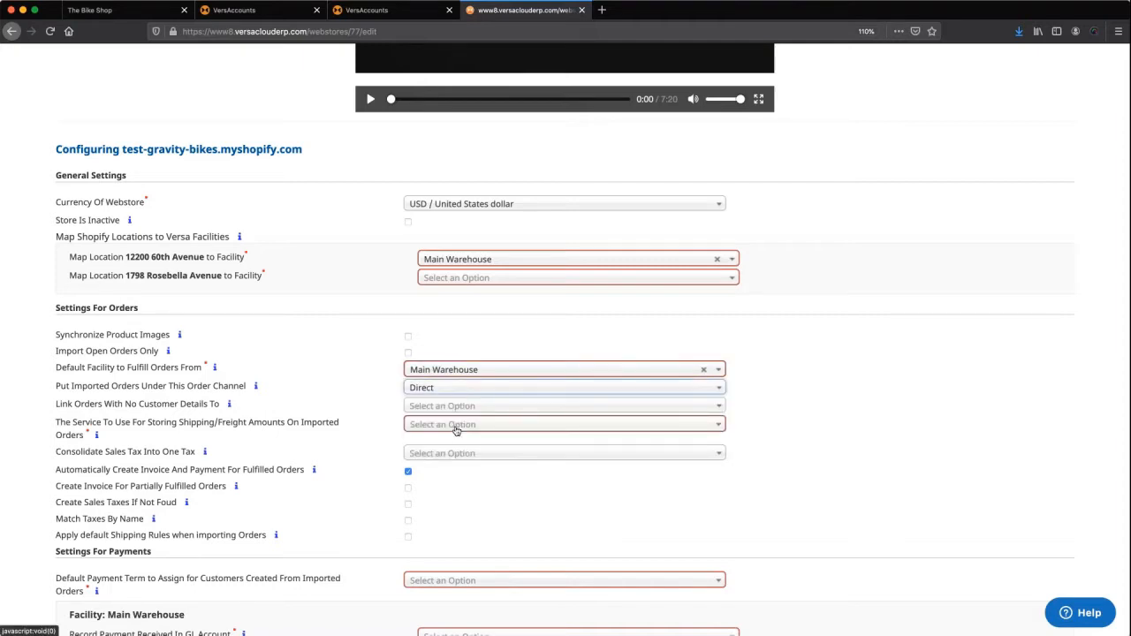
left_click(456, 430)
left_click(454, 466)
Set payment term 0% 0 / Net 30 days, payments to Asset - Cash, balancing account Cost of Goods Sold.
scroll(464, 445, "down", 3)
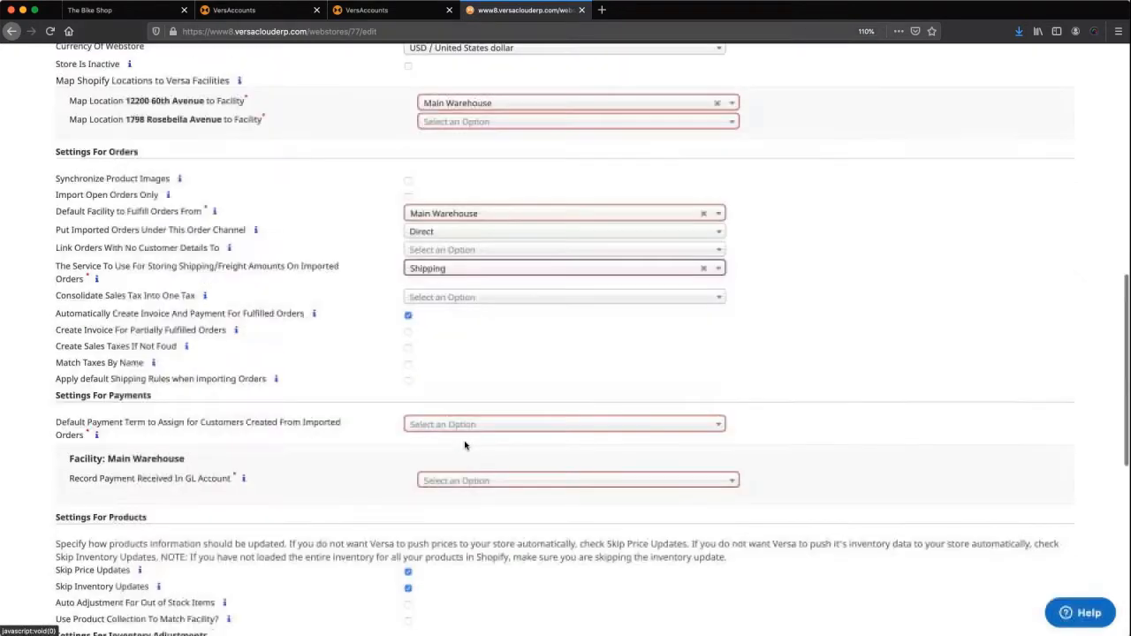
left_click(462, 427)
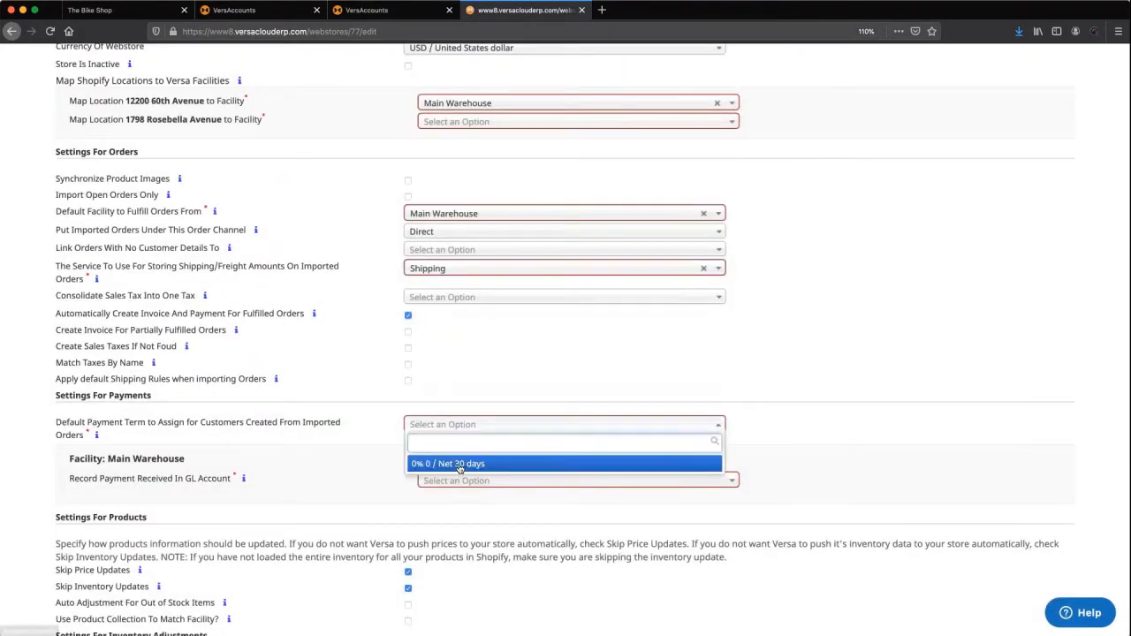
left_click(459, 466)
left_click(482, 482)
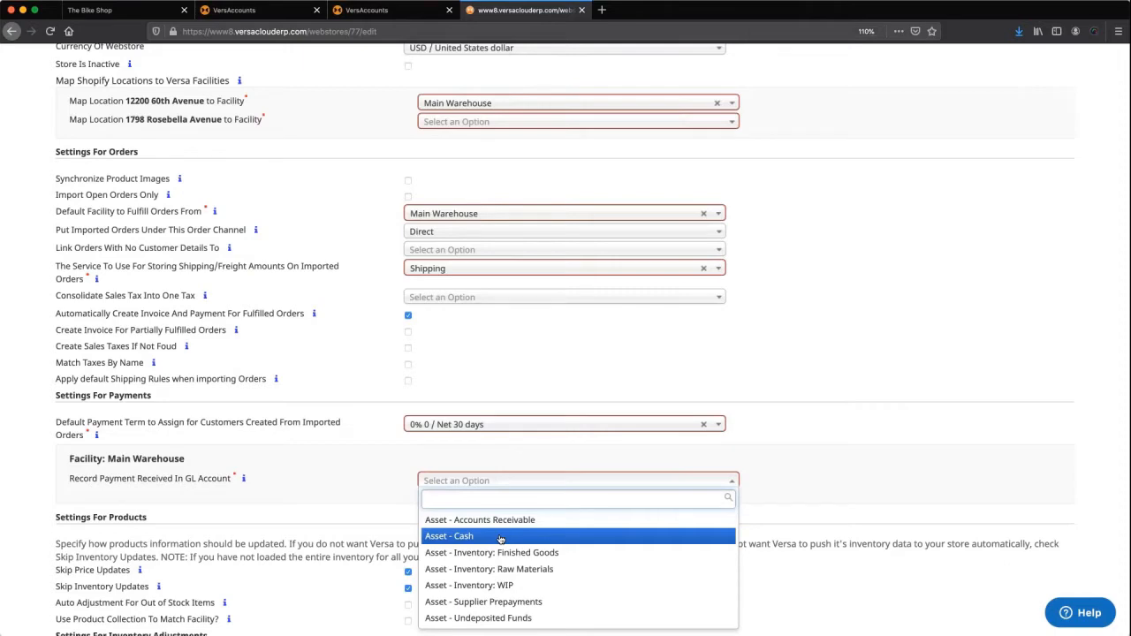
left_click(500, 536)
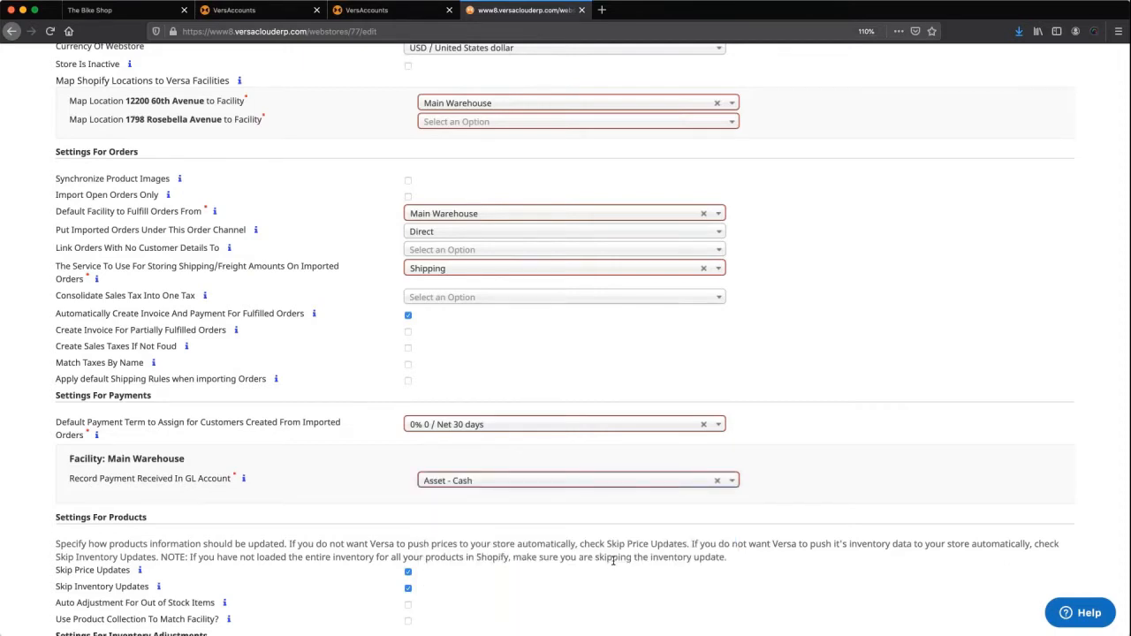
scroll(612, 560, "down", 3)
left_click(525, 561)
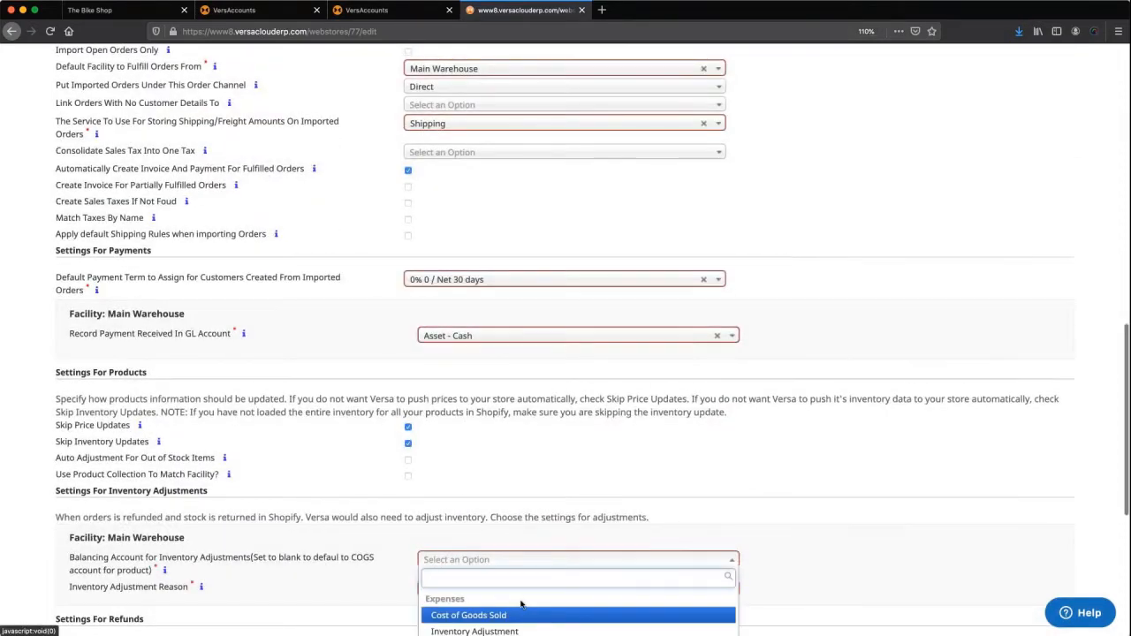
scroll(521, 605, "down", 1)
left_click(499, 555)
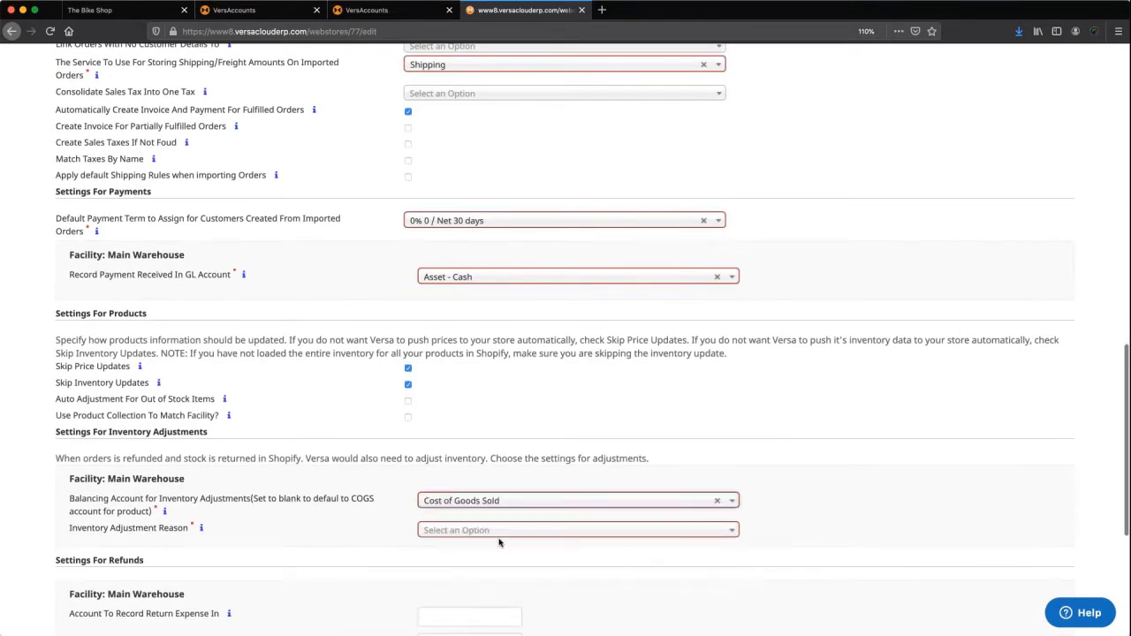
Set adjustment reason Opening Entry, return expenses to Expense - Cost of Goods Sold, refunds from Asset - Cash.
left_click(498, 531)
scroll(490, 590, "down", 1)
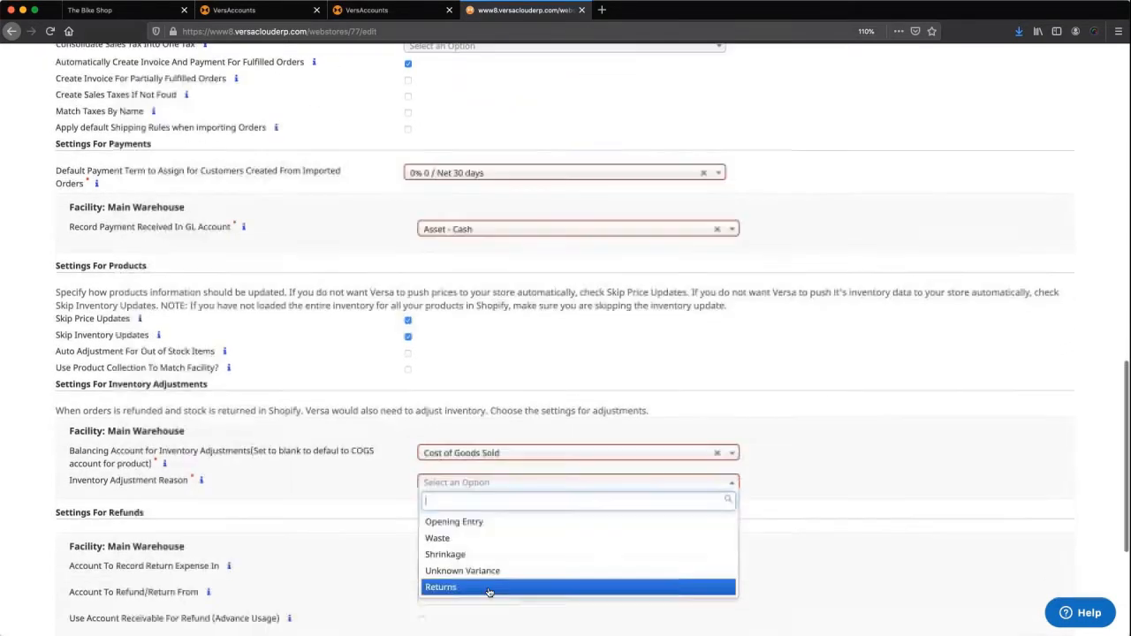
left_click(484, 522)
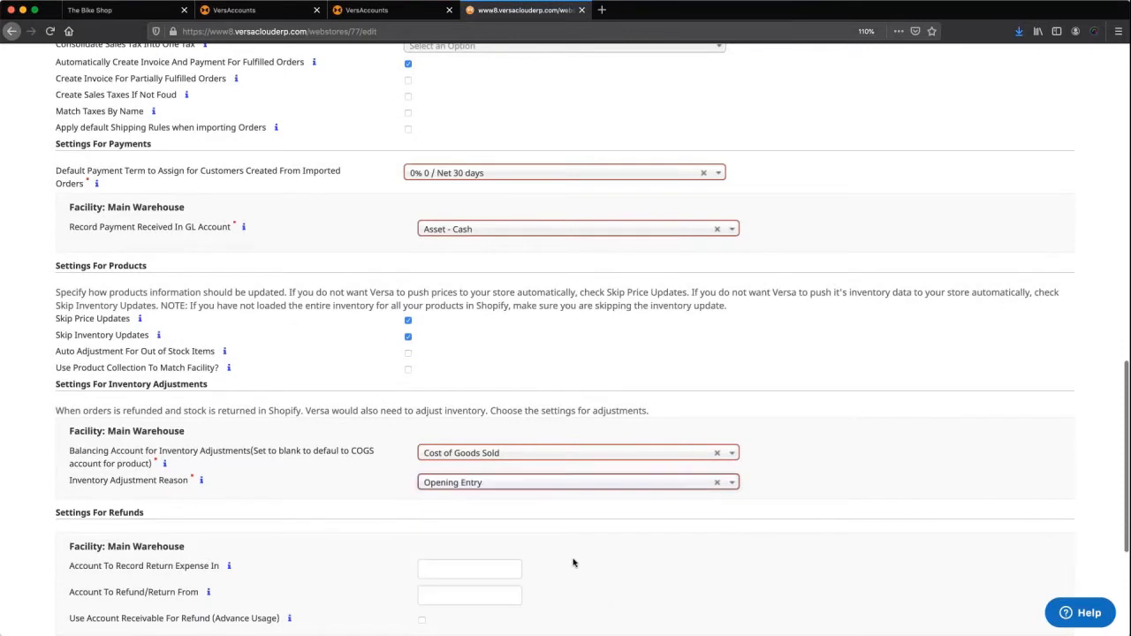
scroll(573, 563, "down", 1)
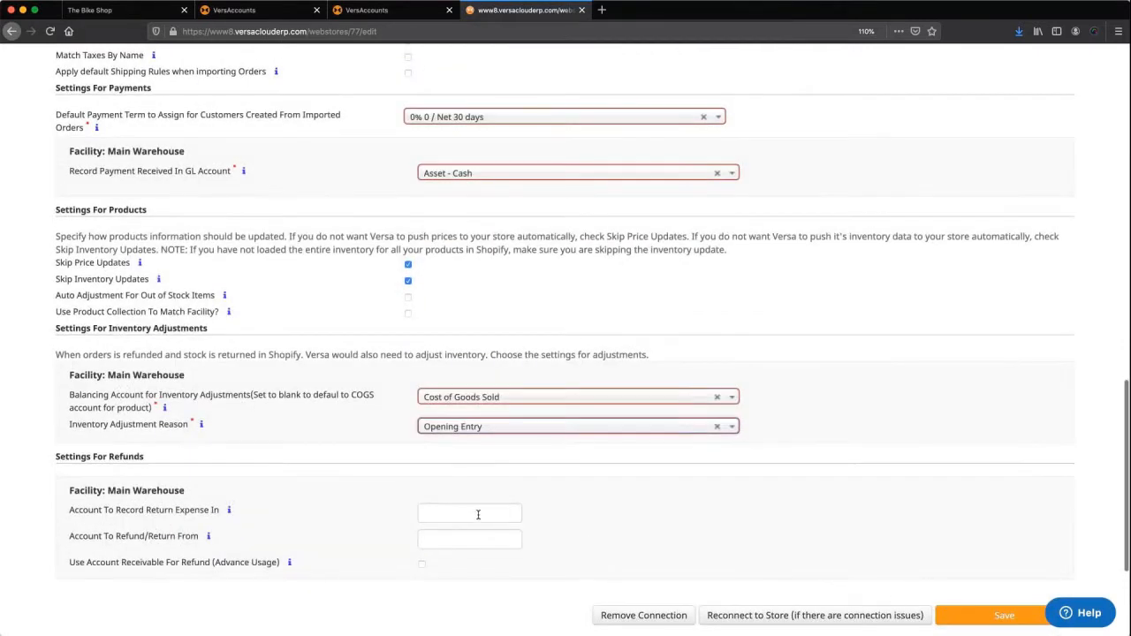
left_click(478, 515)
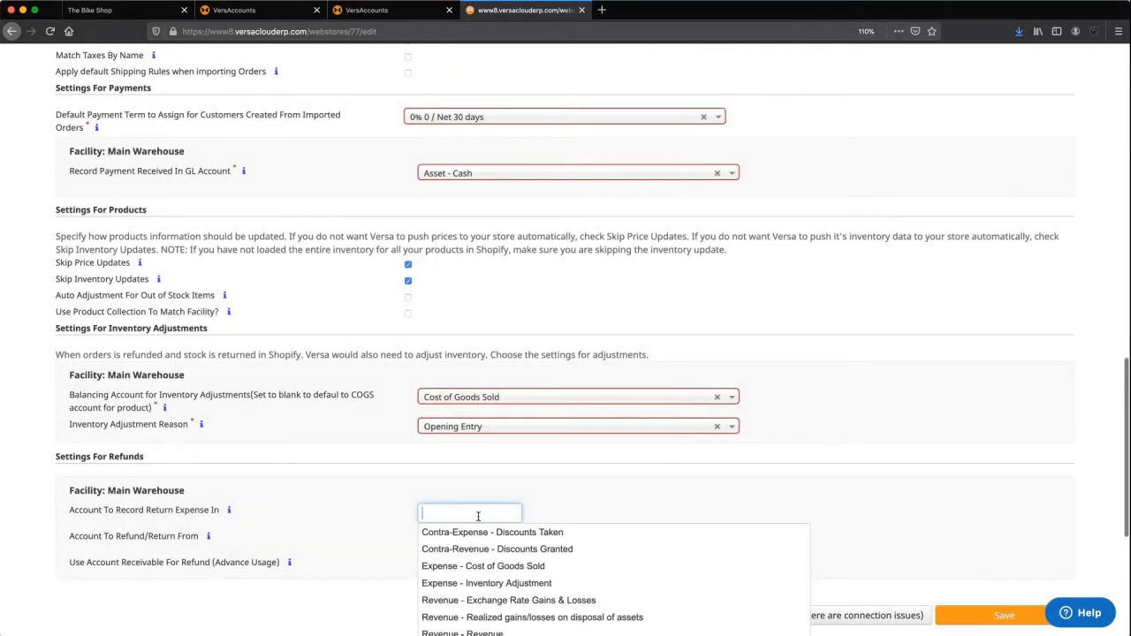
left_click(477, 566)
left_click(449, 540)
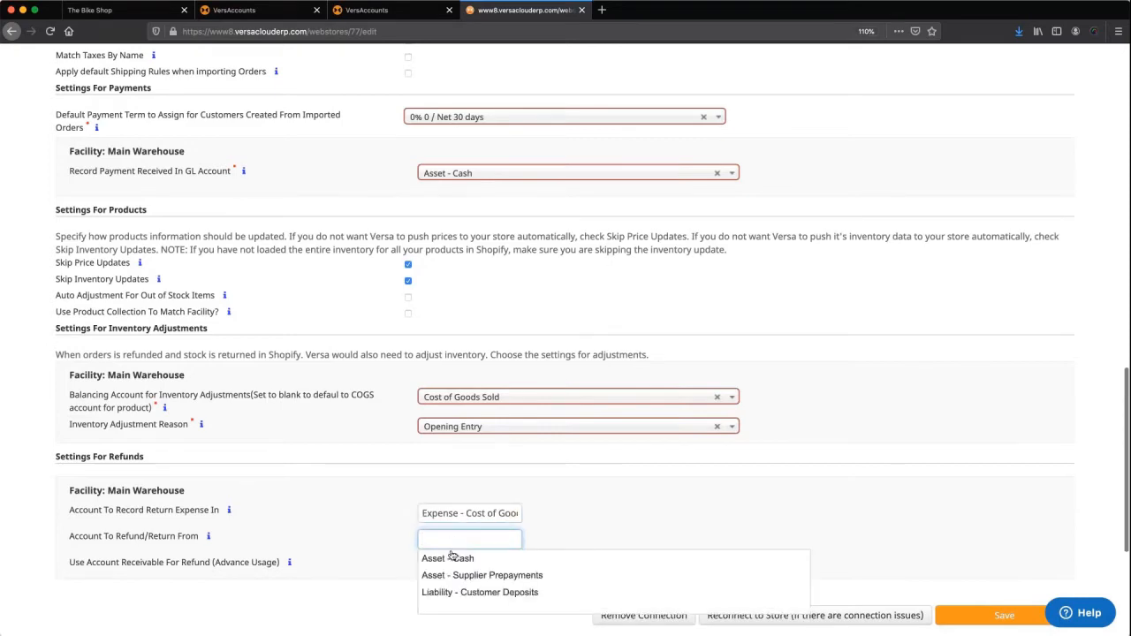
left_click(451, 558)
scroll(830, 549, "down", 1)
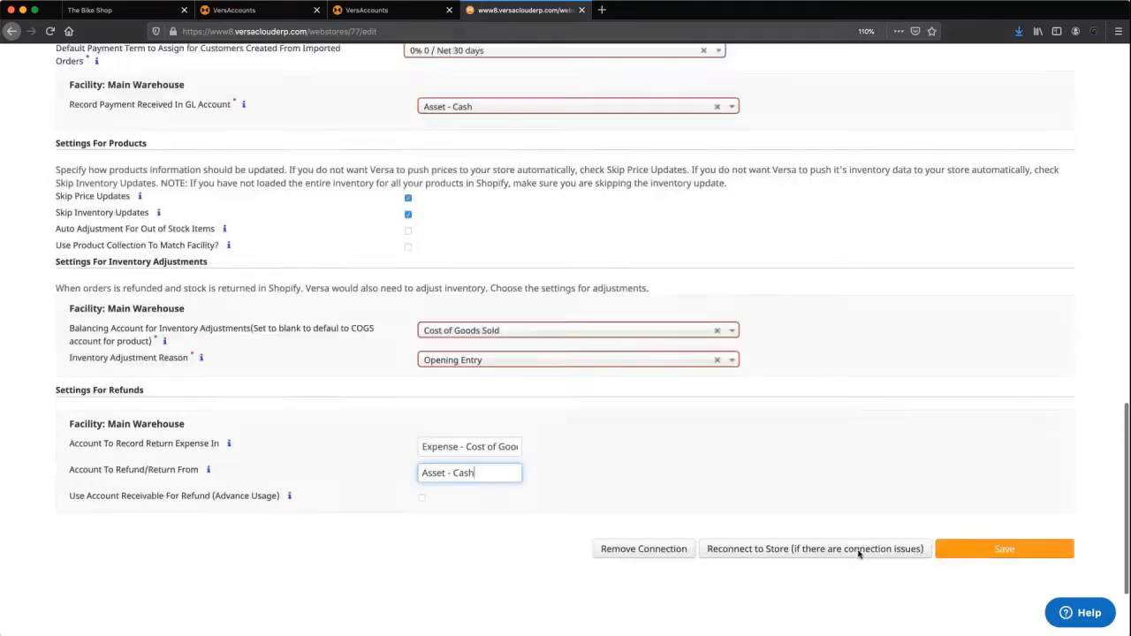
Save the webstore settings and start the first import including prices and inventory levels.
left_click(1004, 549)
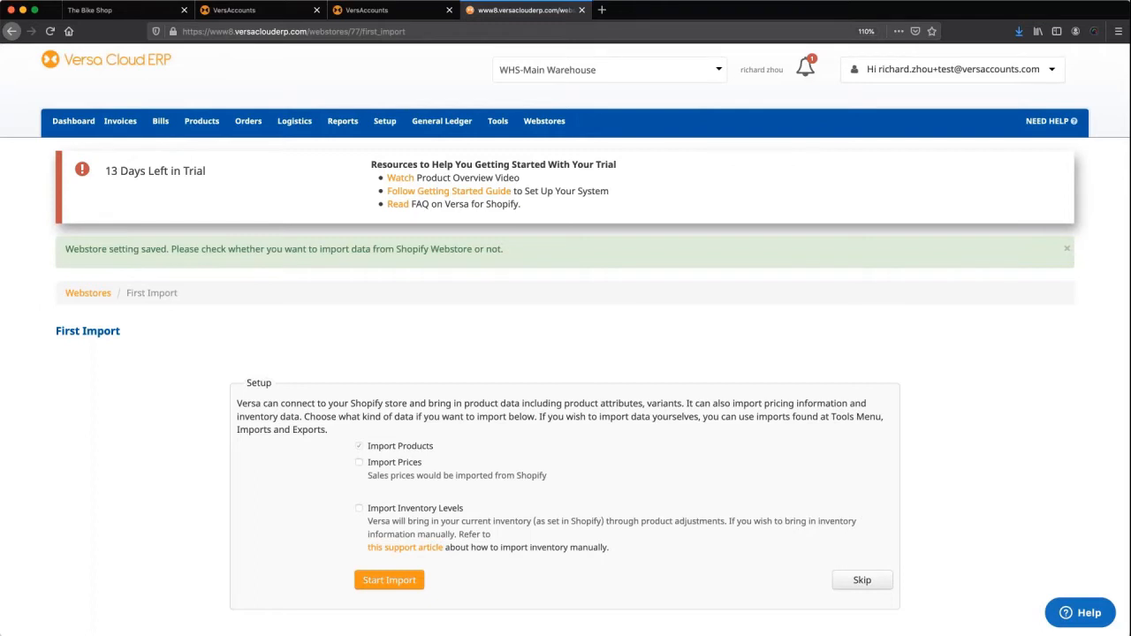
left_click(435, 510)
left_click(406, 472)
left_click(399, 579)
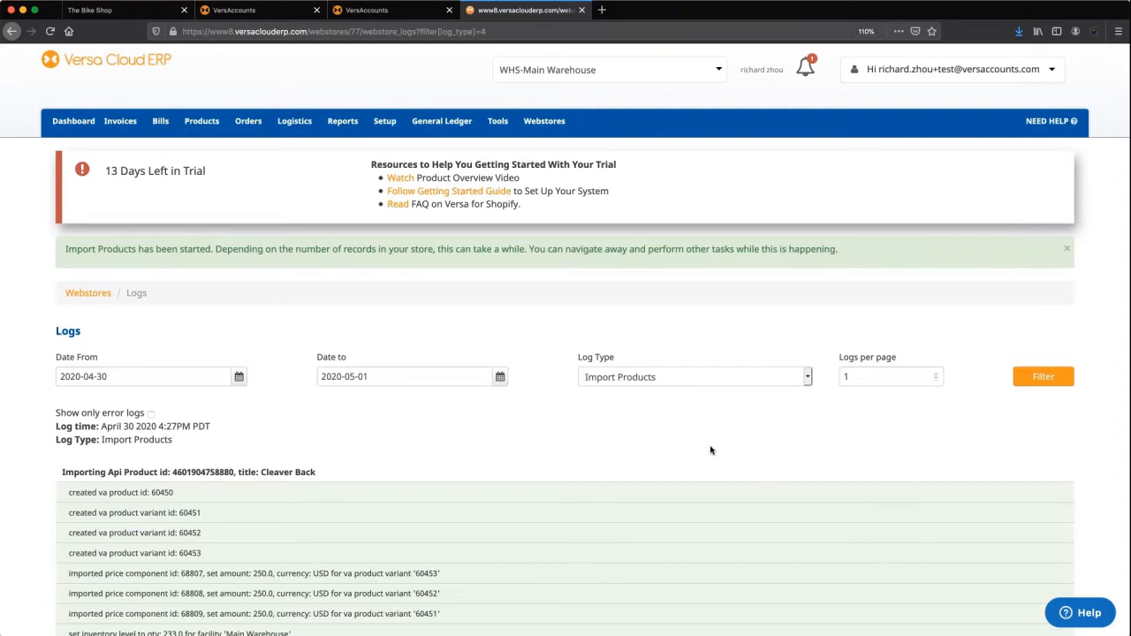
scroll(711, 450, "down", 1)
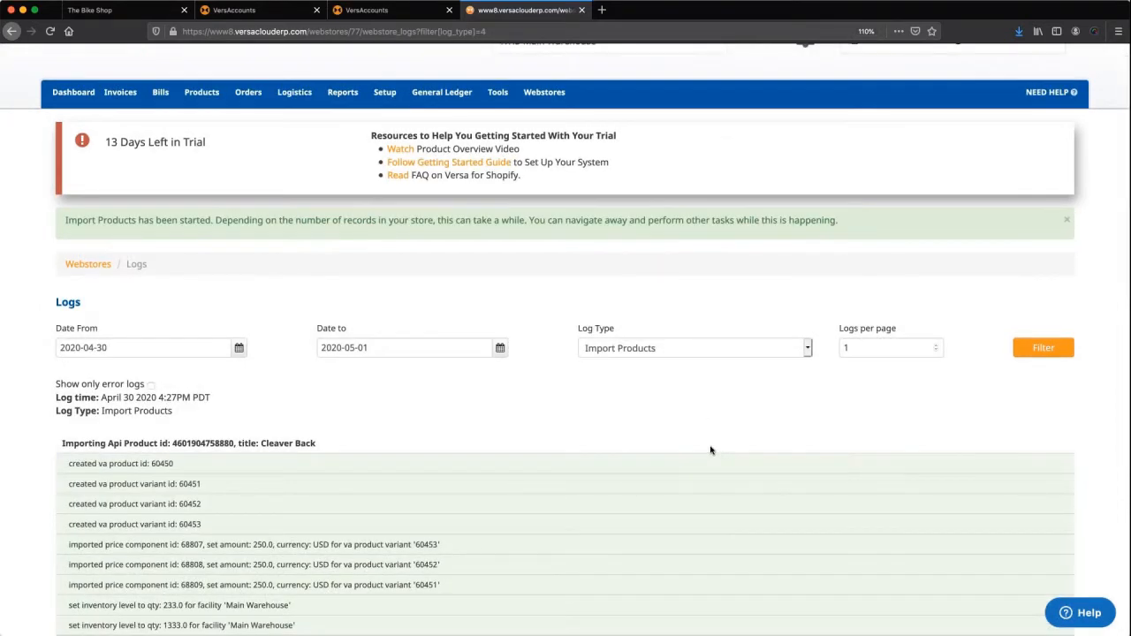
scroll(710, 451, "down", 10)
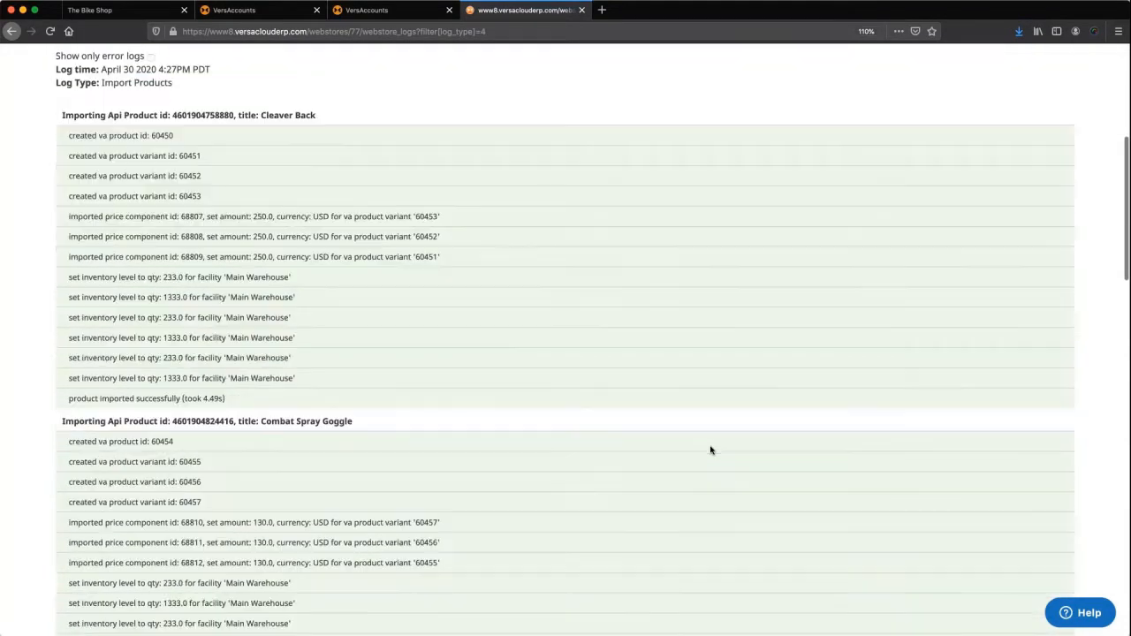
scroll(710, 451, "down", 11)
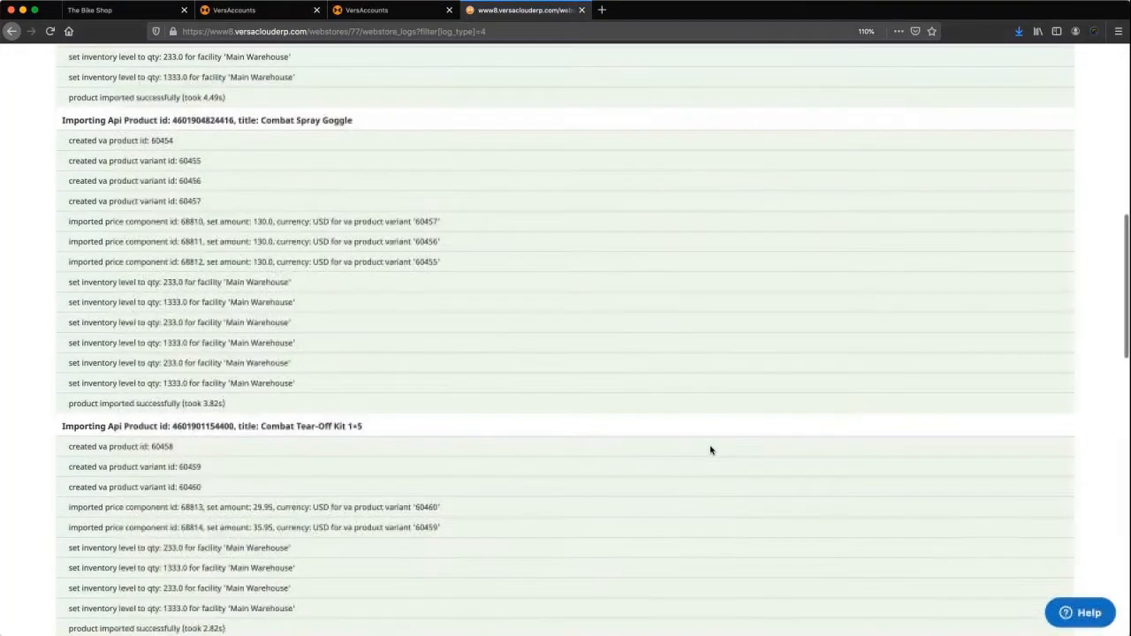
scroll(710, 450, "down", 10)
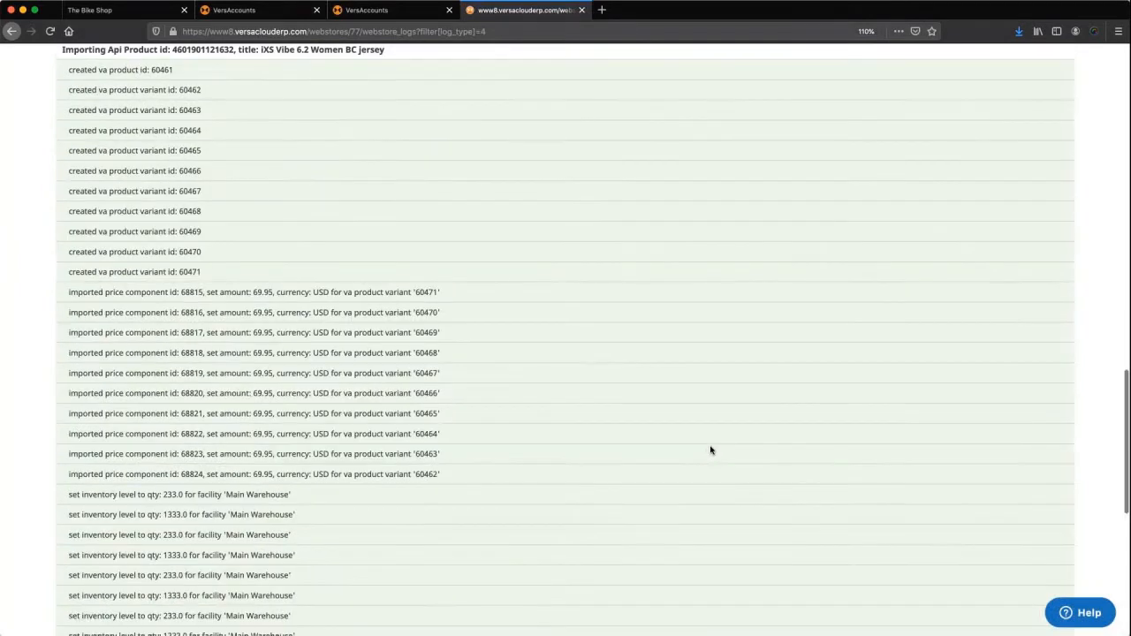
scroll(710, 450, "down", 6)
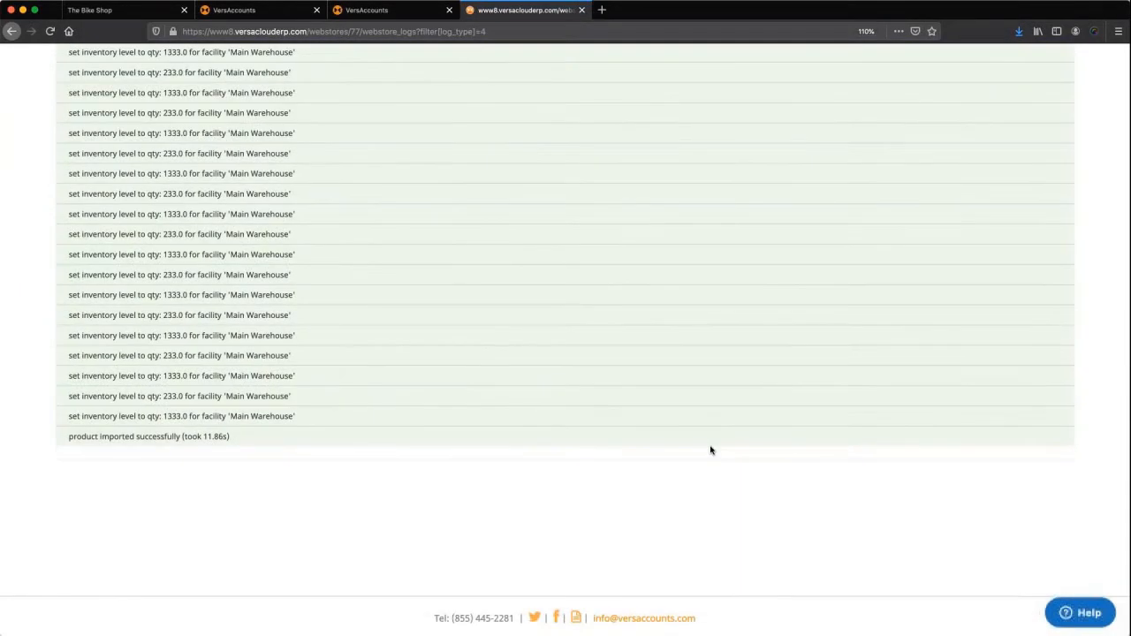
scroll(710, 450, "up", 20)
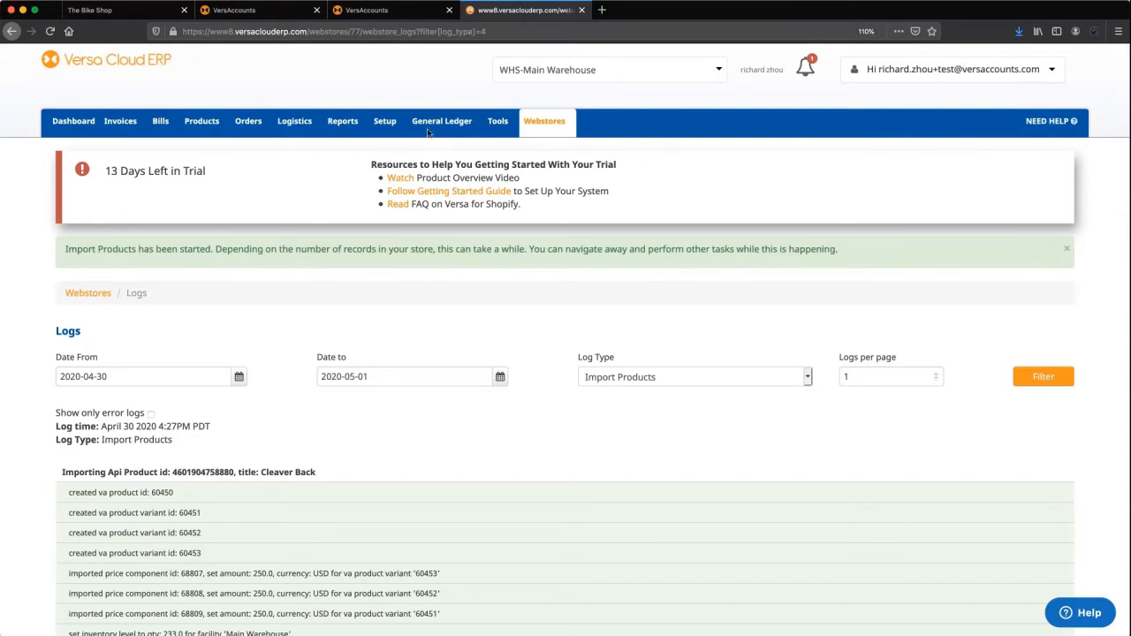
mouse_move(124, 130)
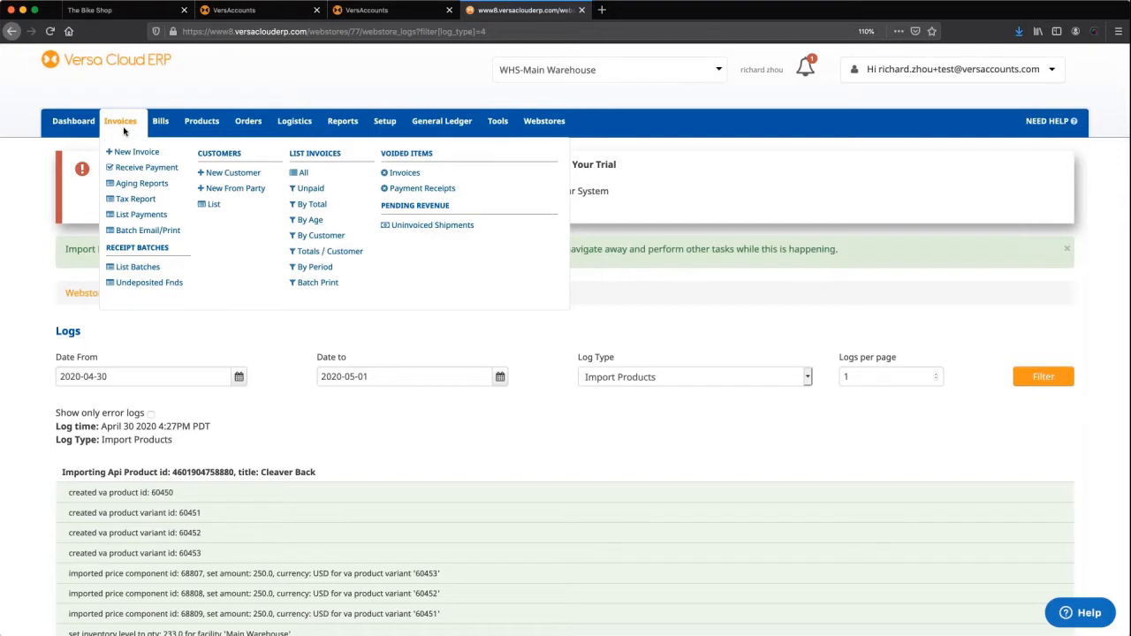
mouse_move(164, 128)
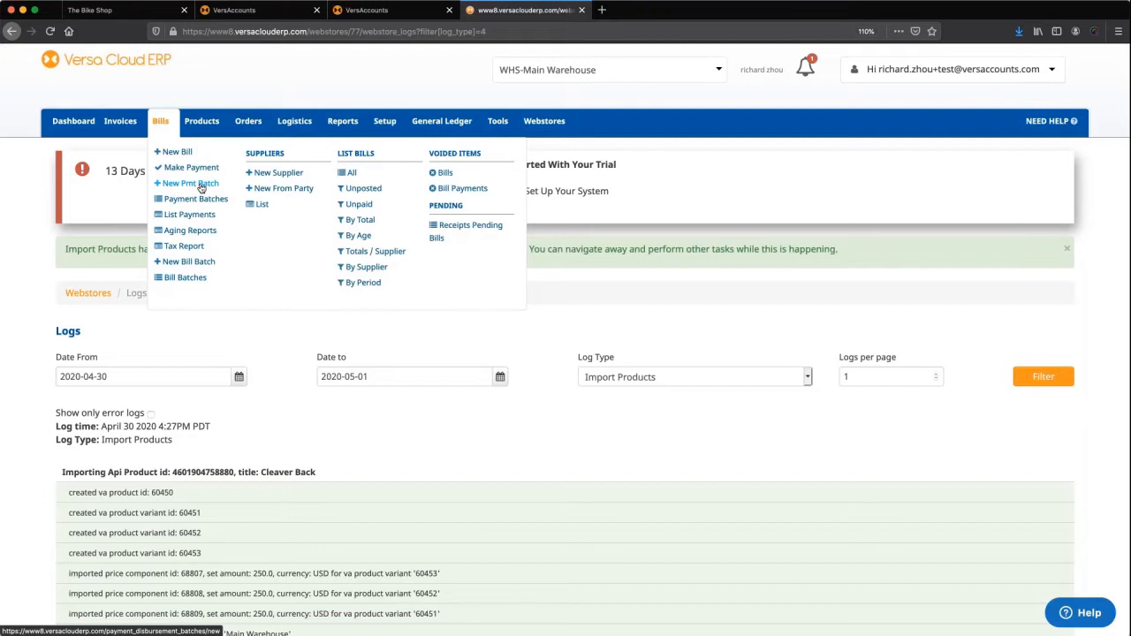
mouse_move(214, 130)
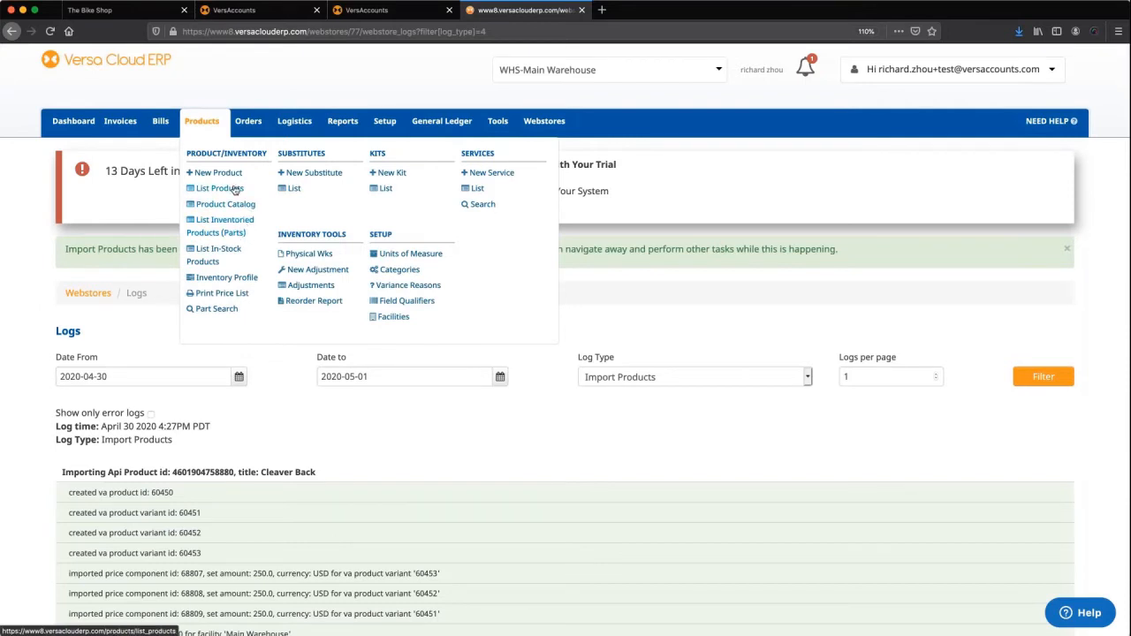
Review the imported product list and the product, order and other menus, then open Webstores.
left_click(235, 190)
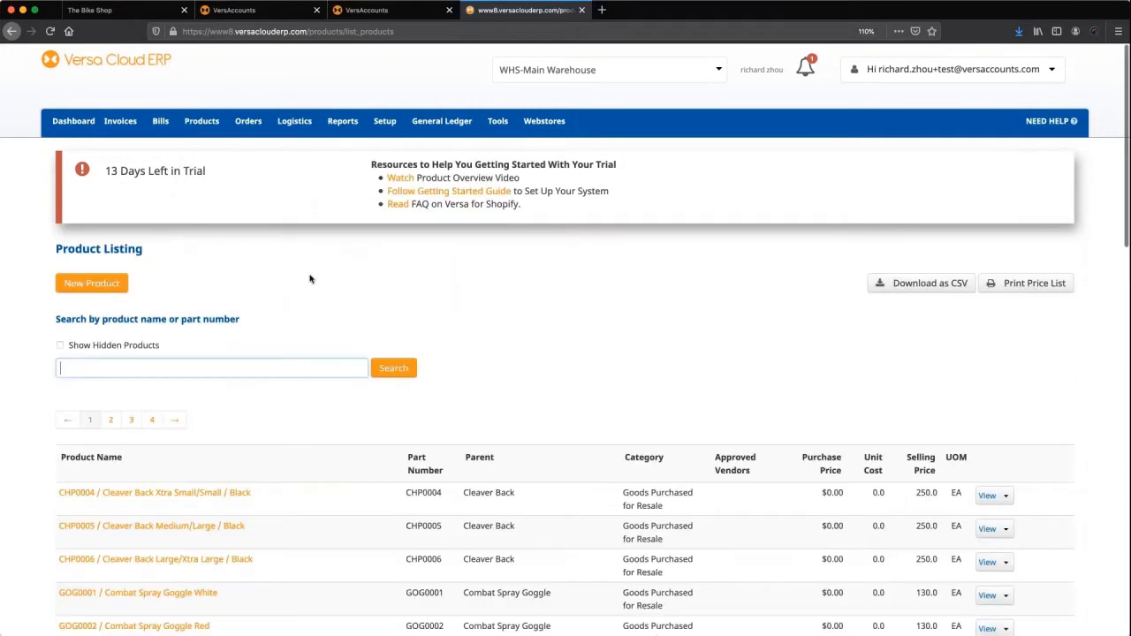
scroll(313, 280, "down", 1)
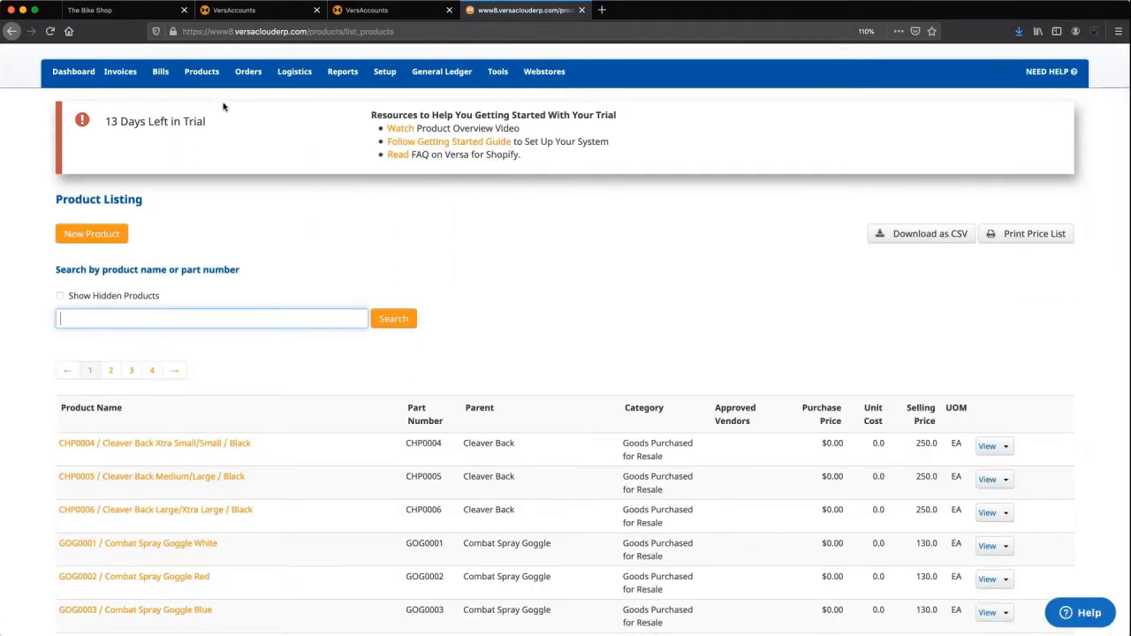
left_click(205, 73)
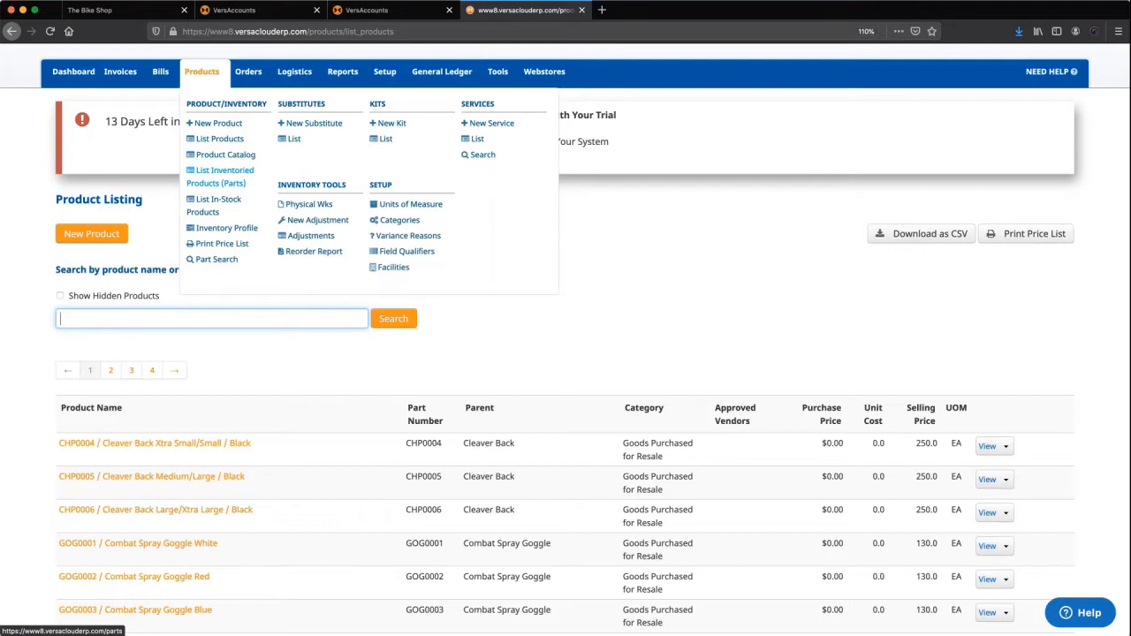
left_click(252, 82)
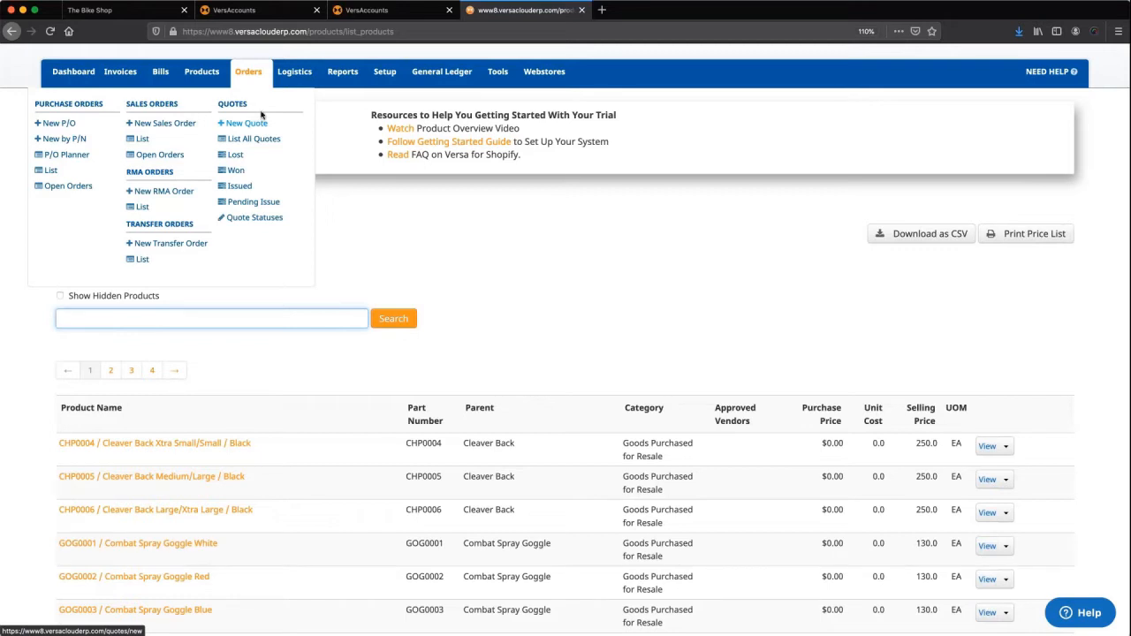
mouse_move(294, 72)
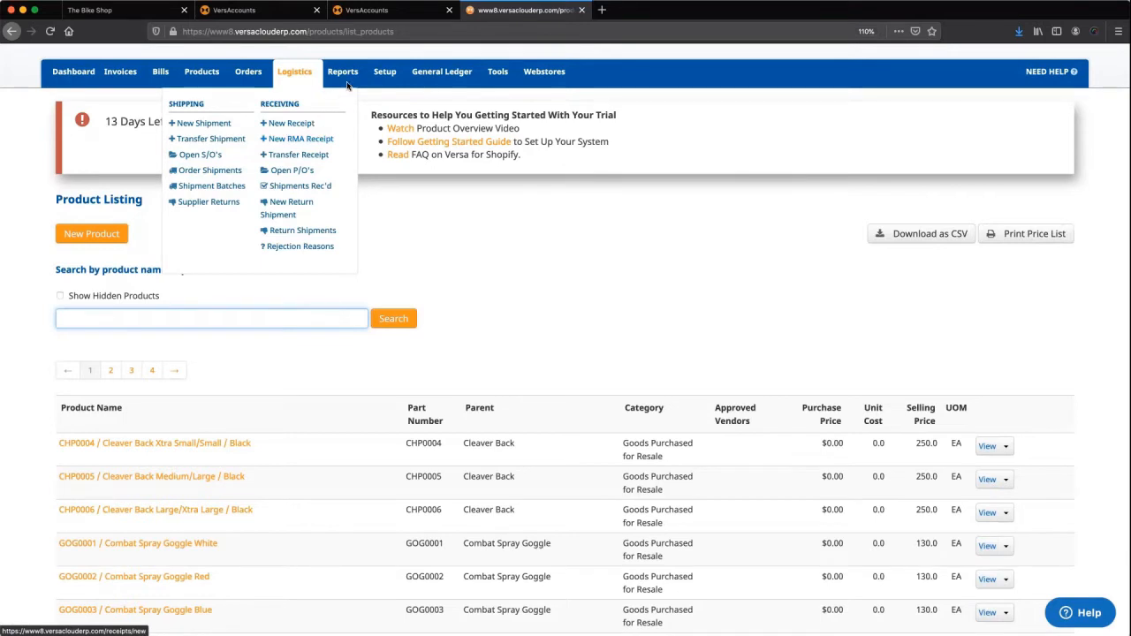
mouse_move(344, 76)
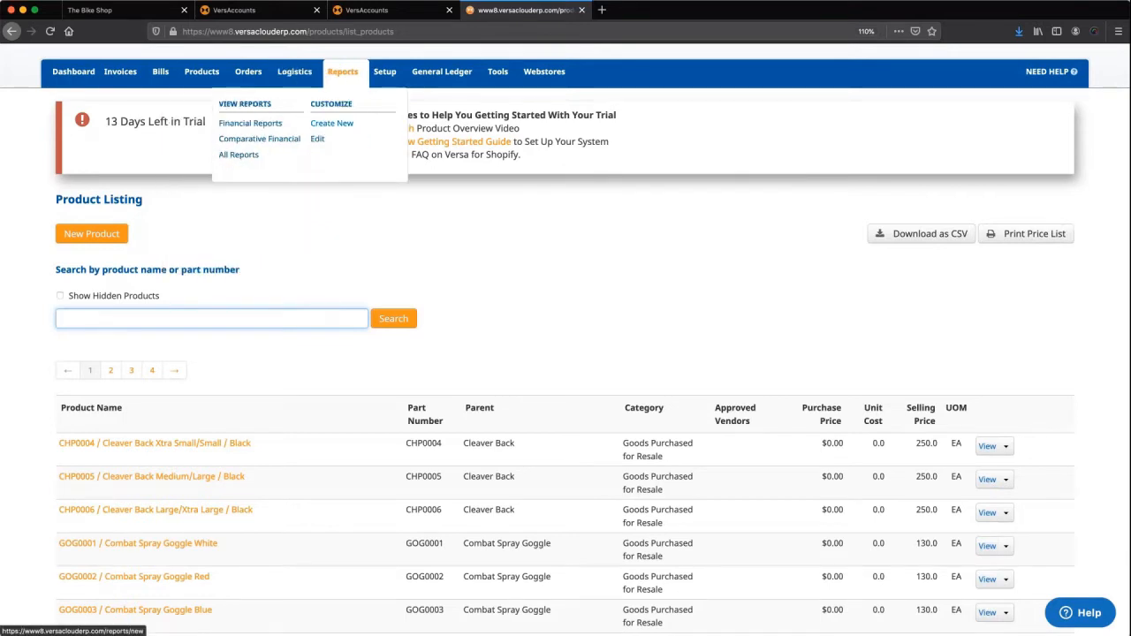
mouse_move(455, 78)
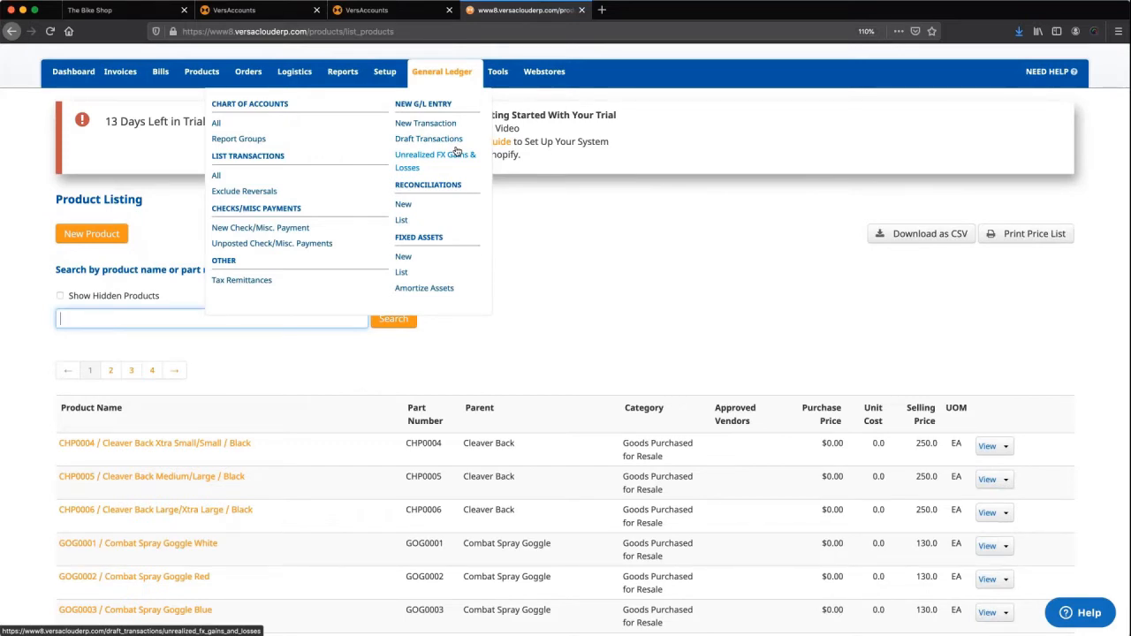
left_click(544, 72)
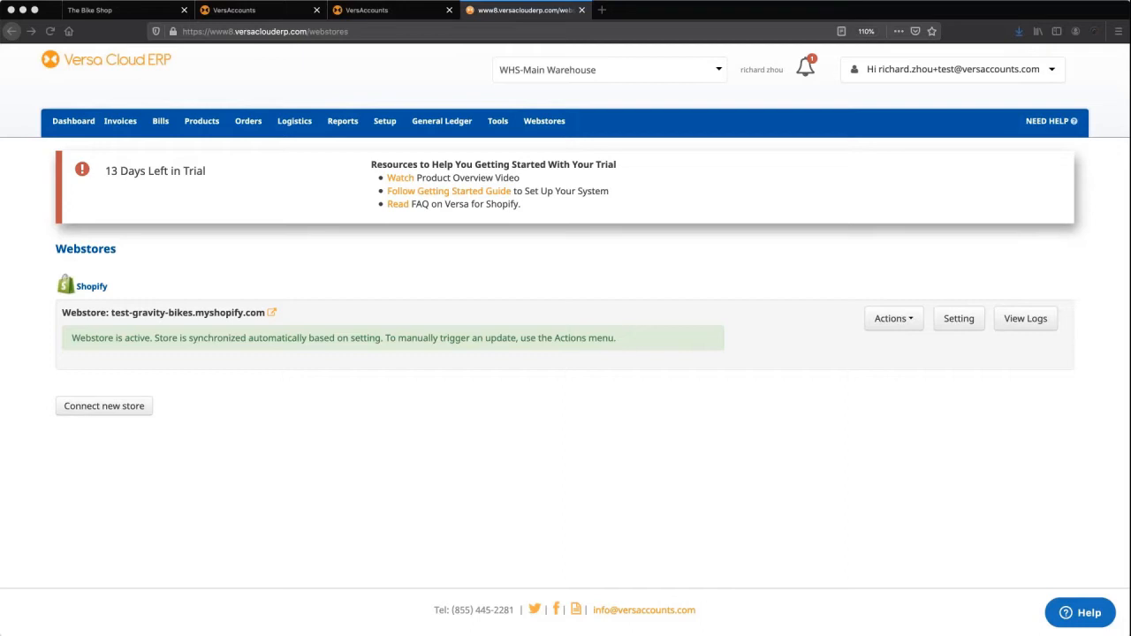
Load The Bike Shop storefront, add one Cleaver Back to the cart, and view the cart.
left_click(602, 10)
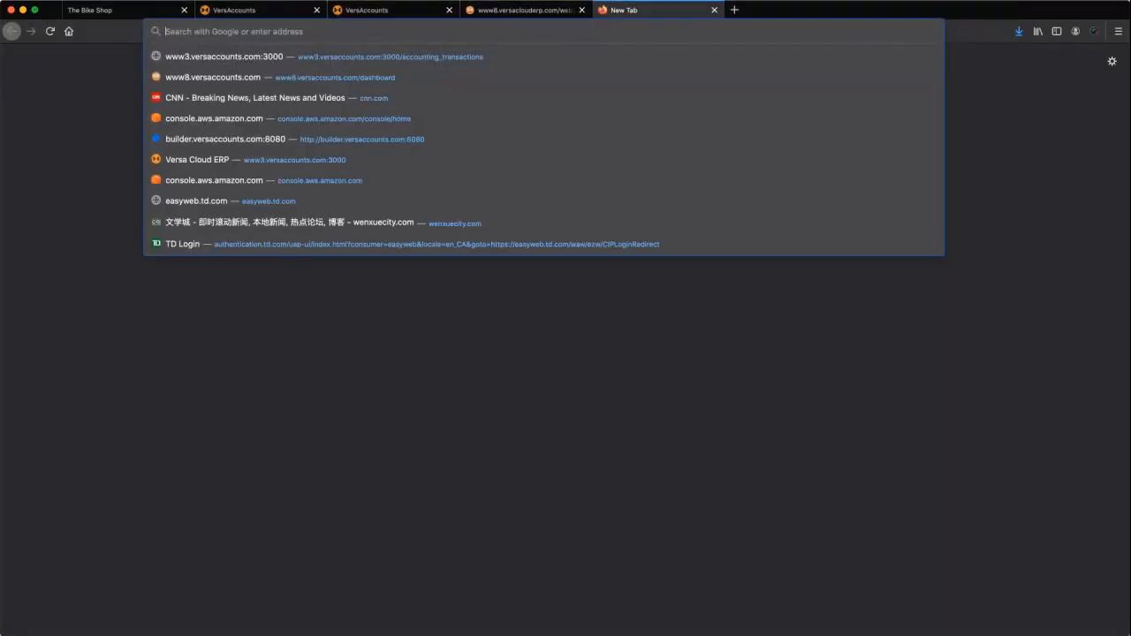
type("test-gravity-bikes.myshopify.com")
key("Return")
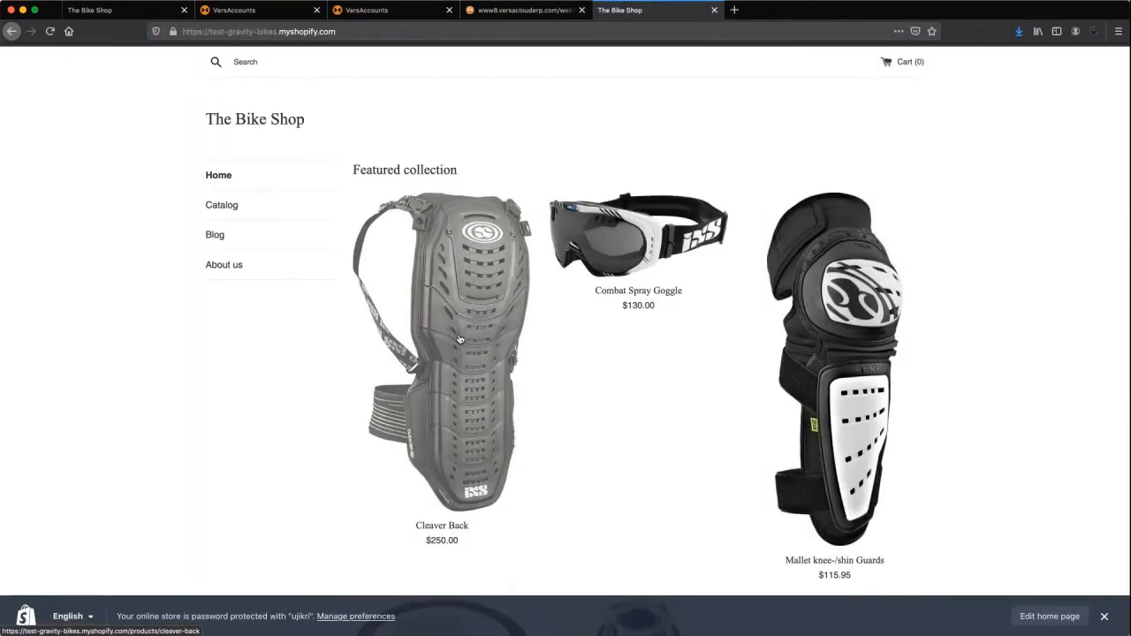
left_click(488, 279)
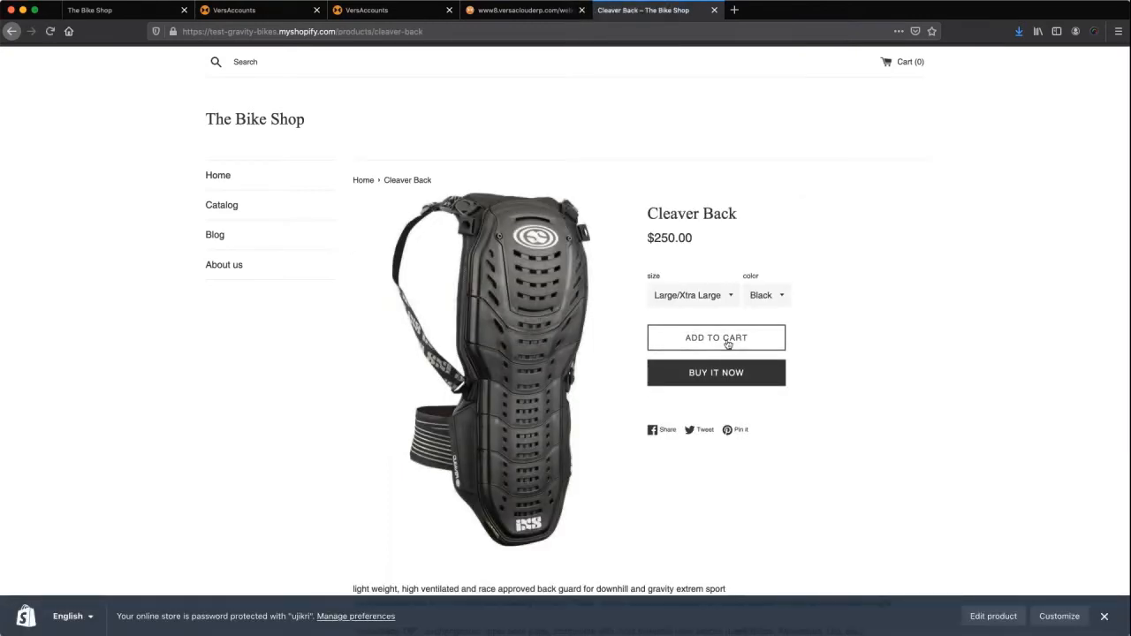
left_click(727, 344)
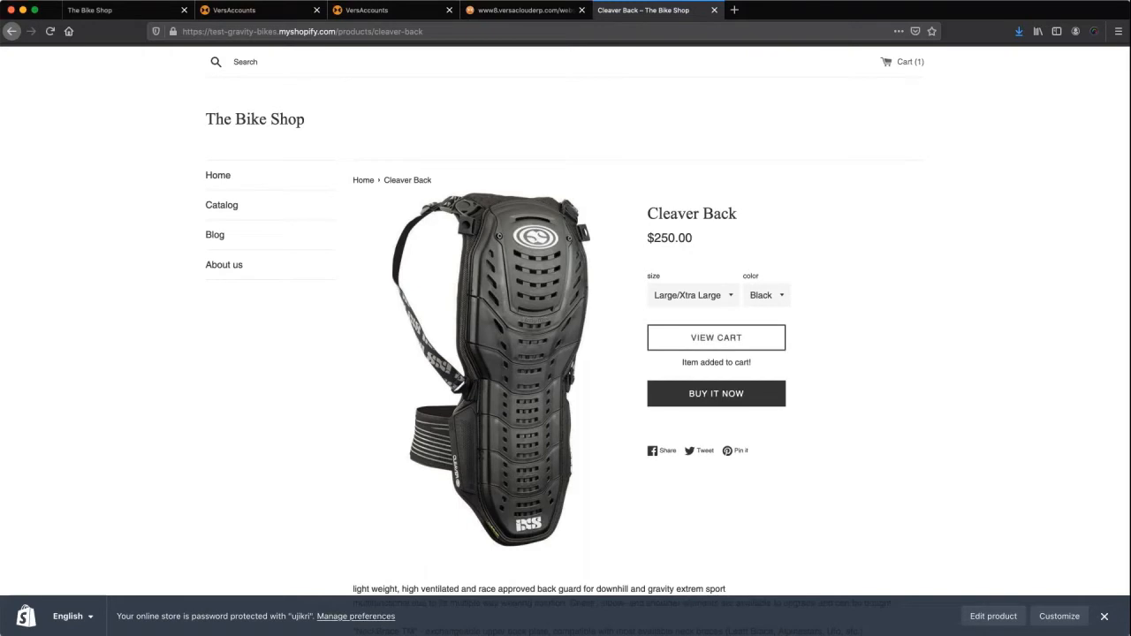
left_click(647, 327)
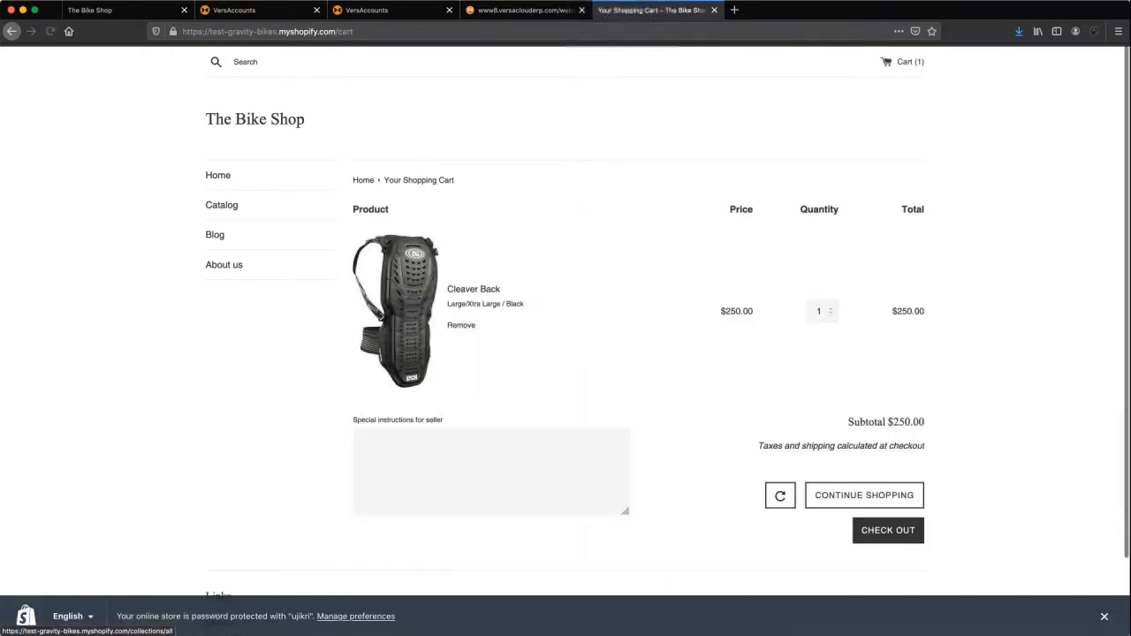
left_click(864, 495)
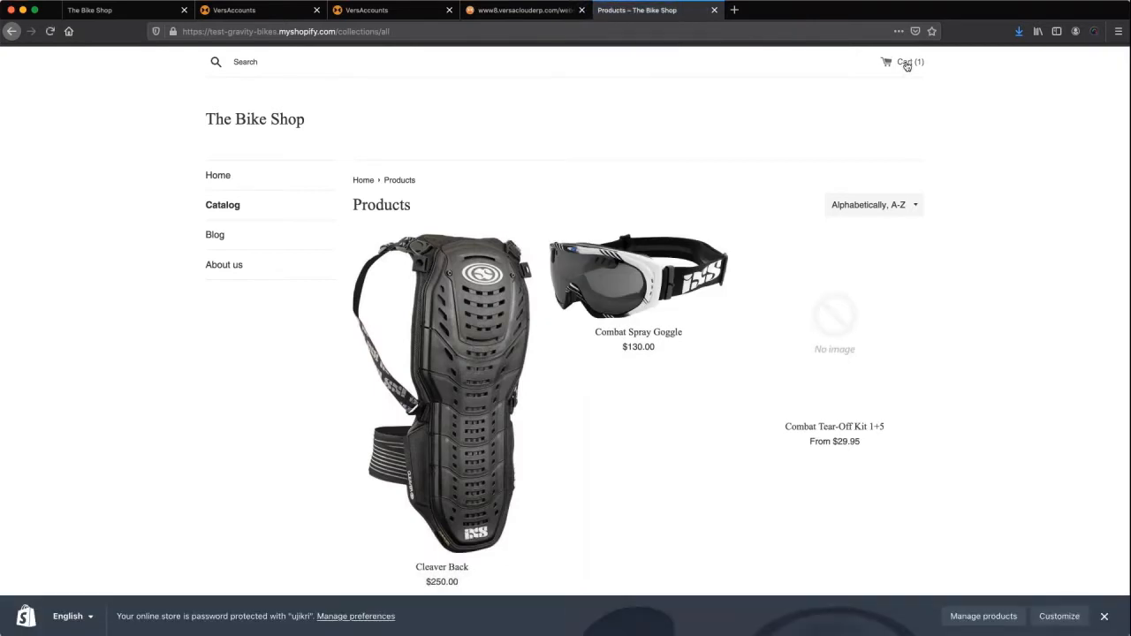
key("super+Left")
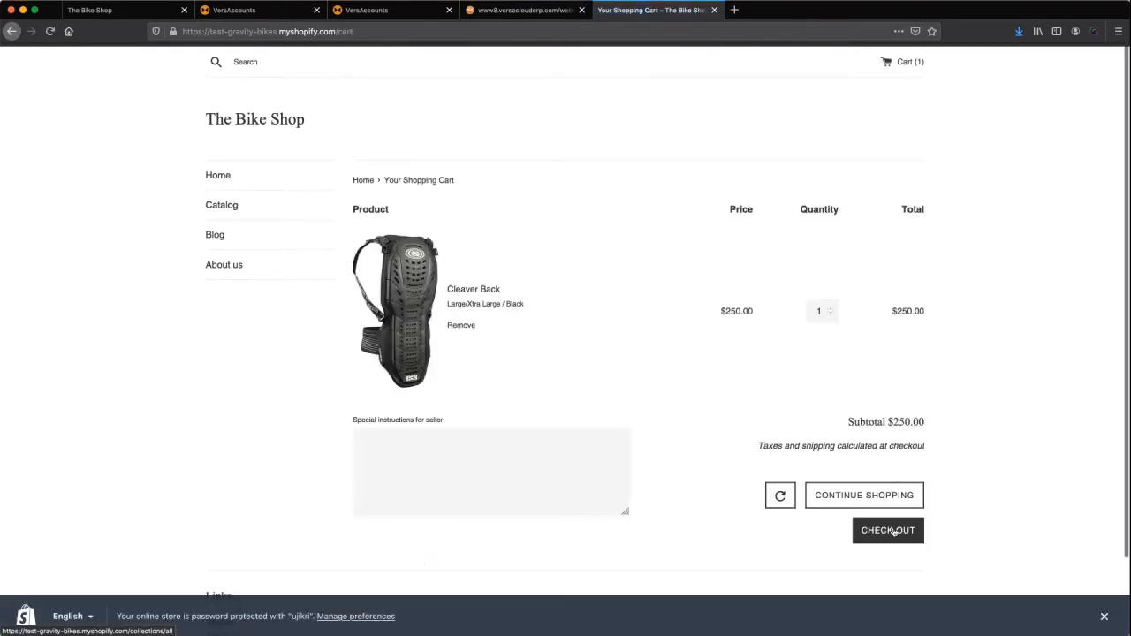
Check out and enter the shipping address in Portland, Oregon, United States, ZIP 97205.
left_click(888, 530)
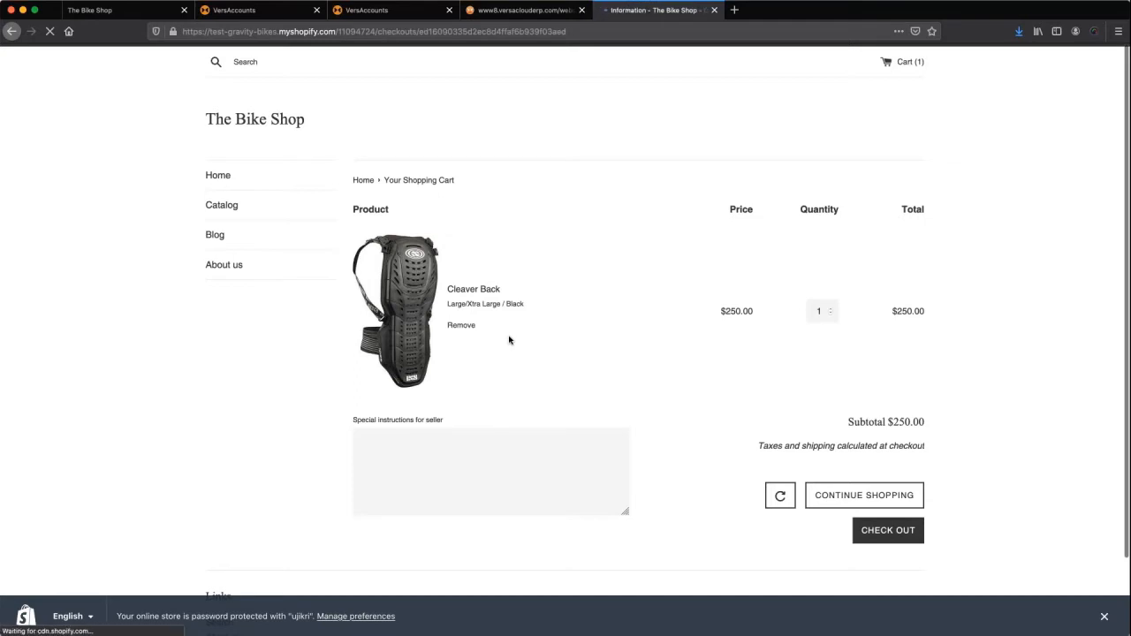
left_click(359, 313)
left_click(371, 338)
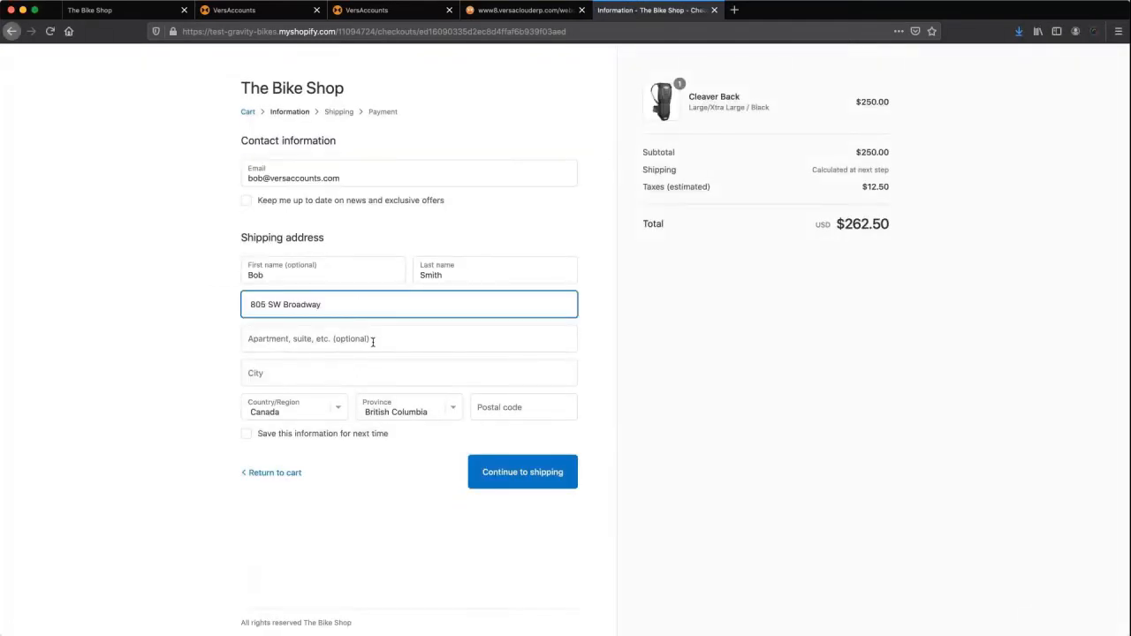
left_click(371, 338)
left_click(371, 373)
type("P")
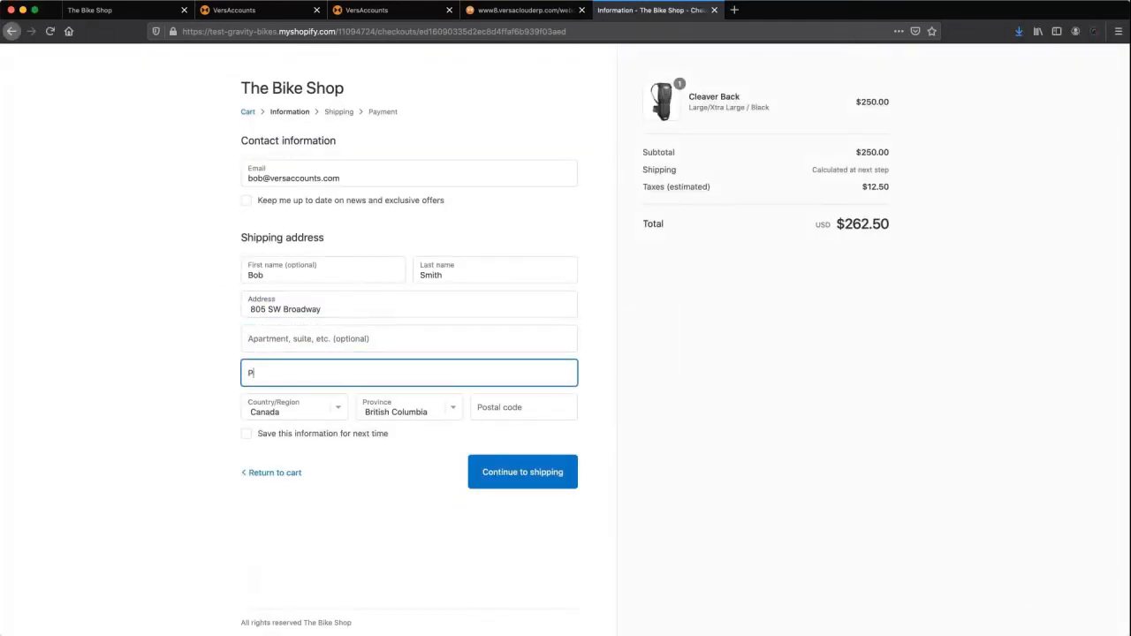
type("ortland")
key("Tab")
key("u")
key("Tab")
type("or")
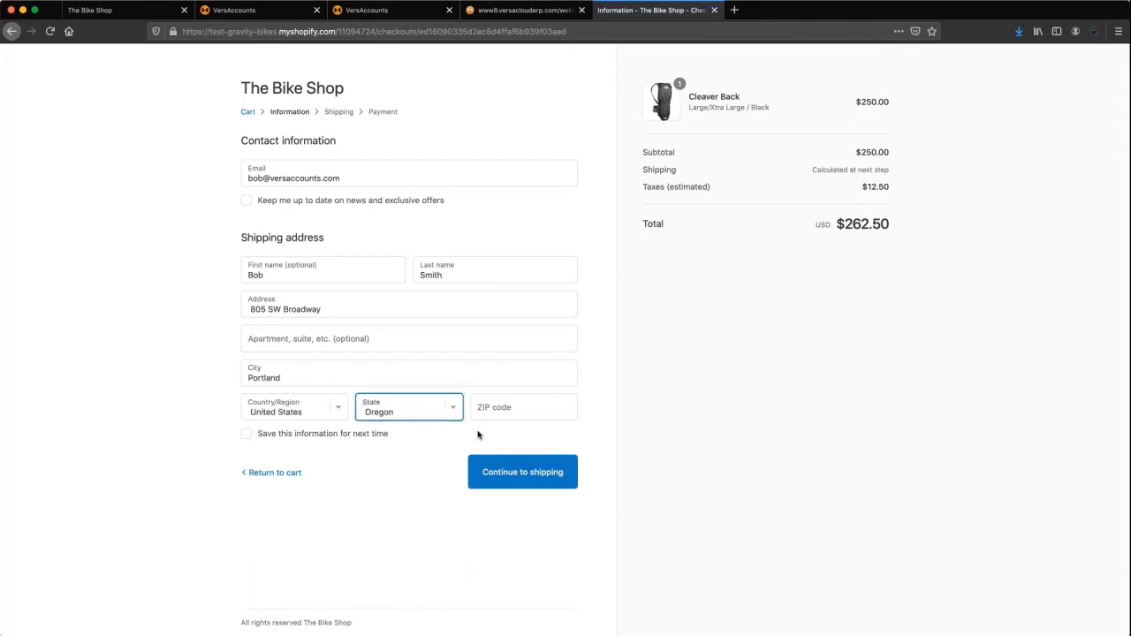
key("Tab")
type("97")
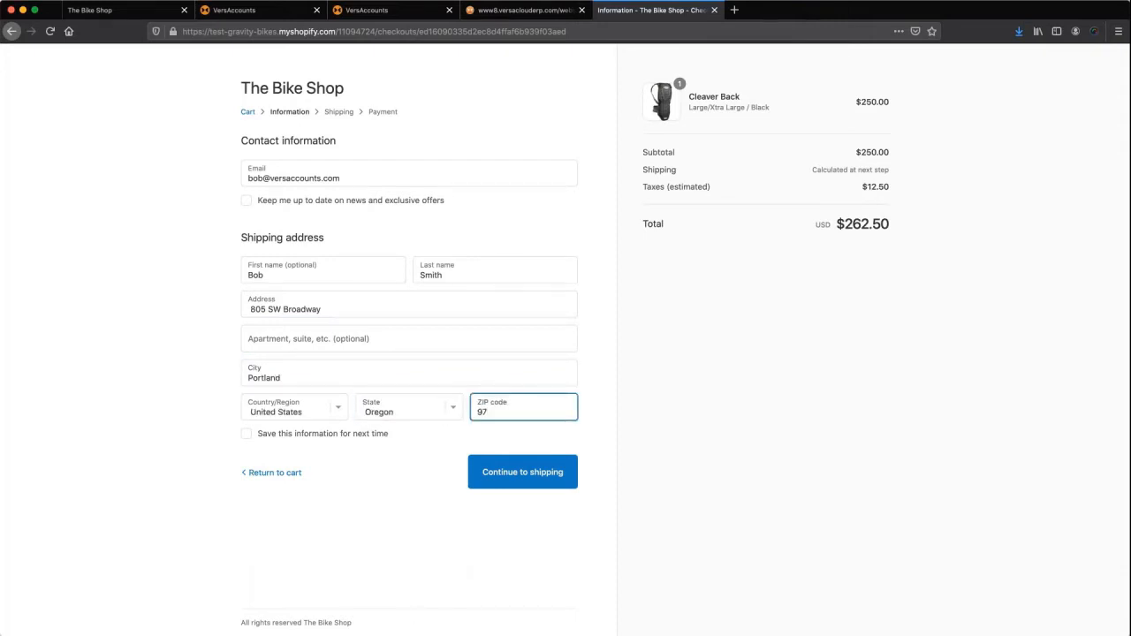
type("205")
Proceed through the $15.00 shipping method to the payment step.
left_click(422, 471)
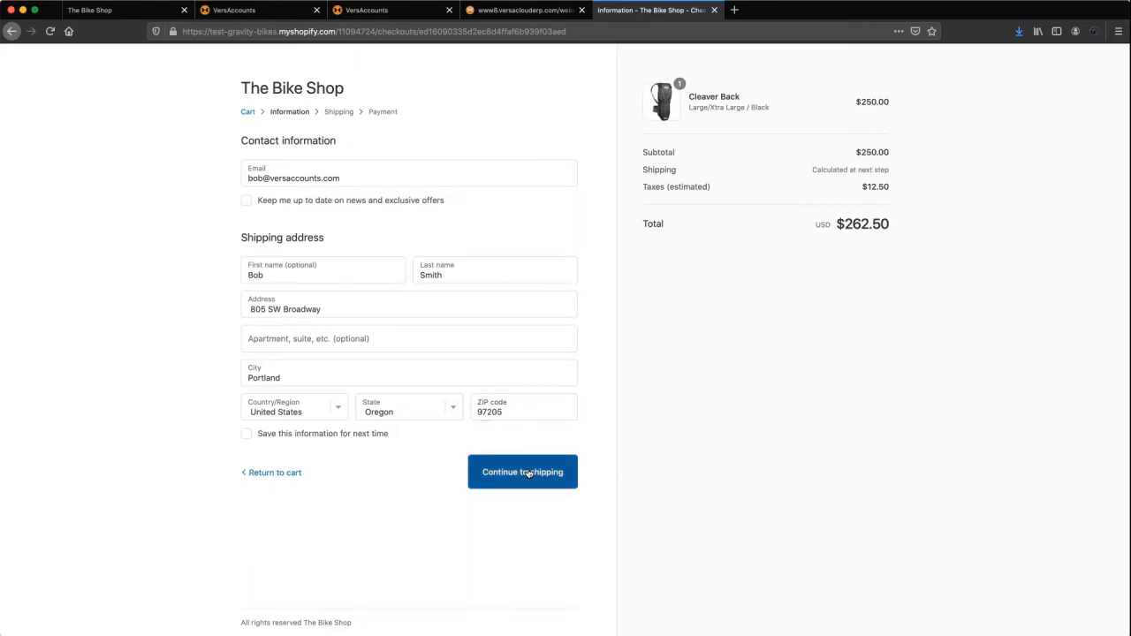
left_click(529, 474)
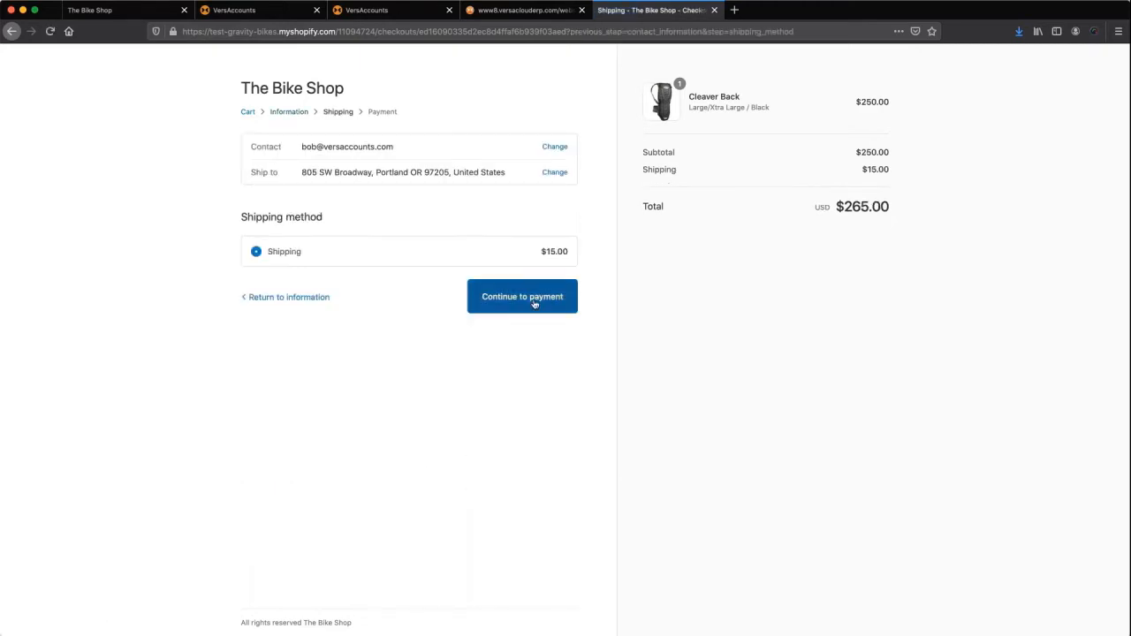
left_click(534, 303)
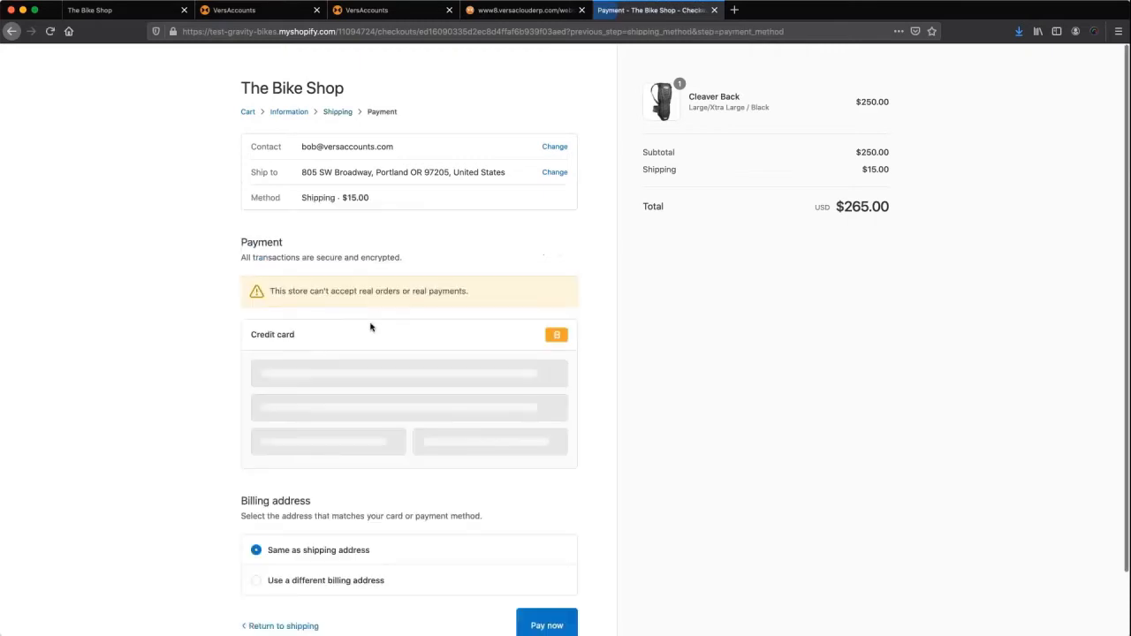
Pay for the $265.00 Cleaver Back order with test card details, then return to Versa Cloud ERP.
left_click(344, 368)
type("1")
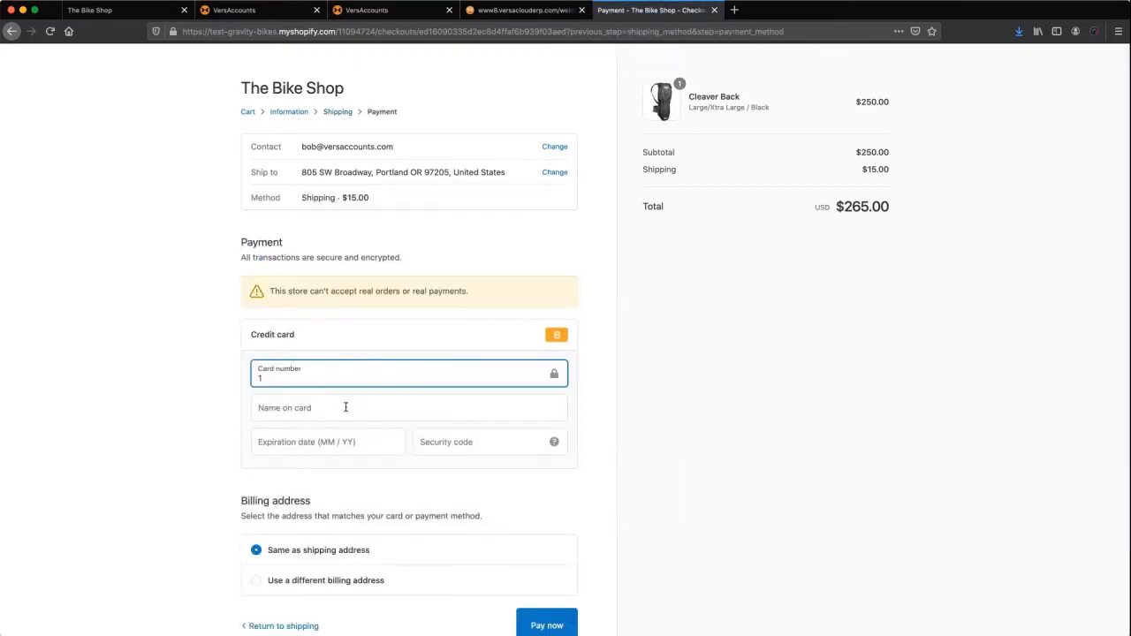
left_click(345, 406)
type("bob s")
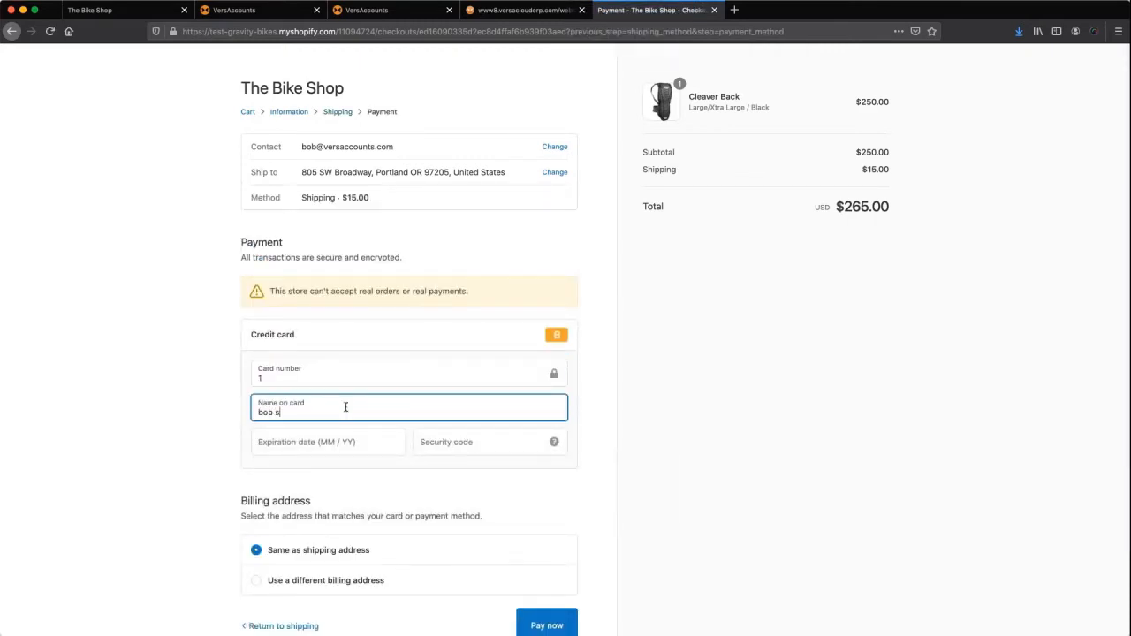
type("mith")
key("Tab")
type("1123")
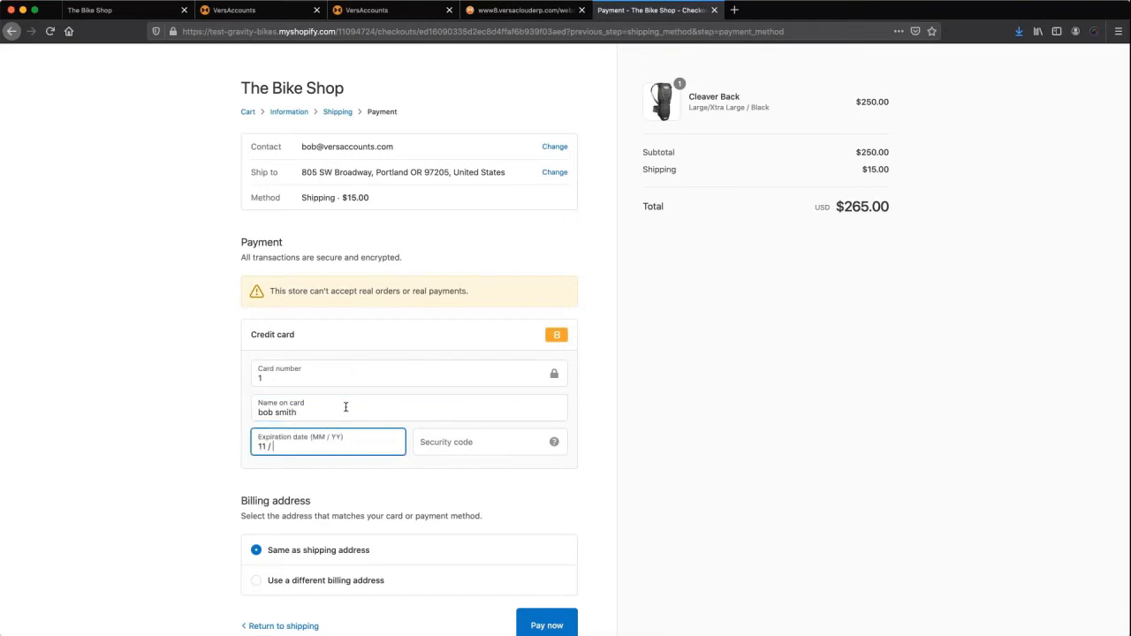
key("Tab")
type("134")
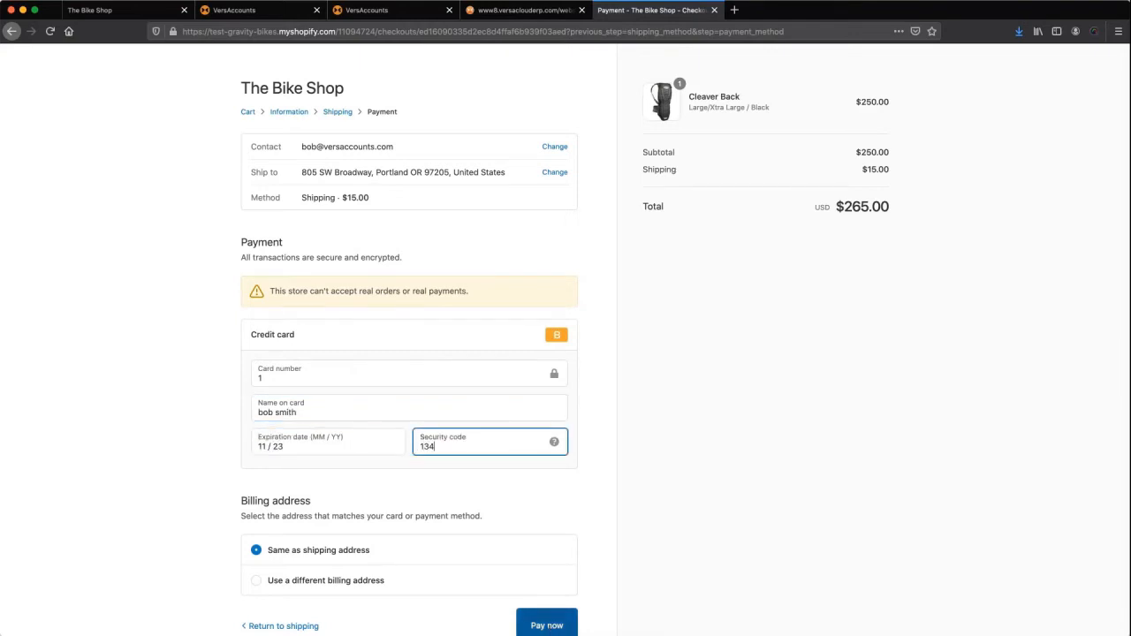
key("Return")
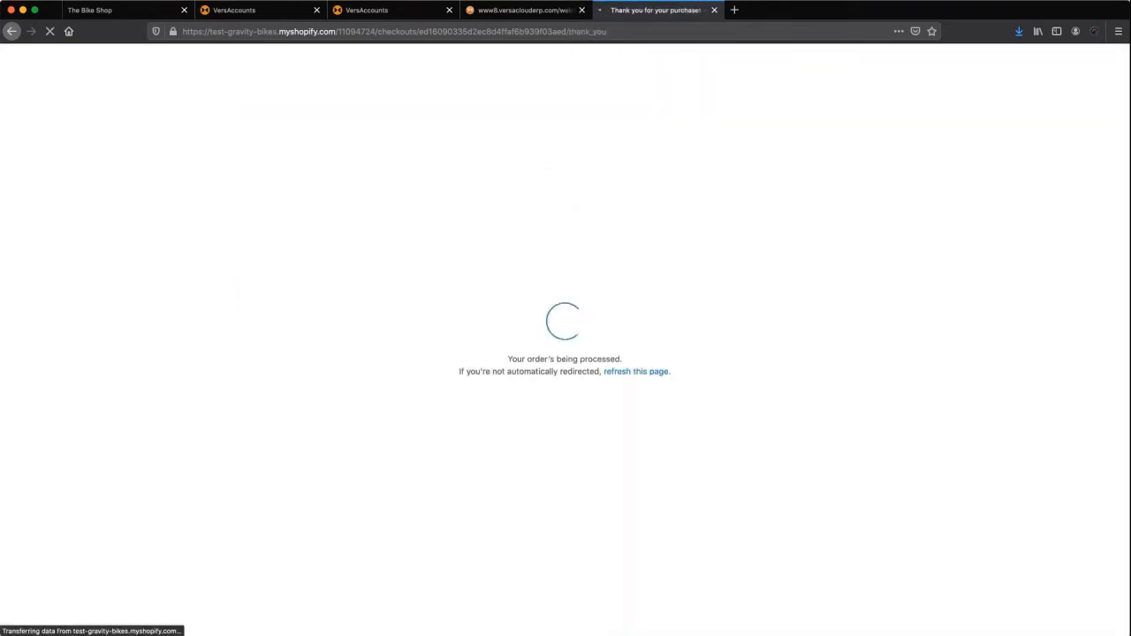
left_click(510, 11)
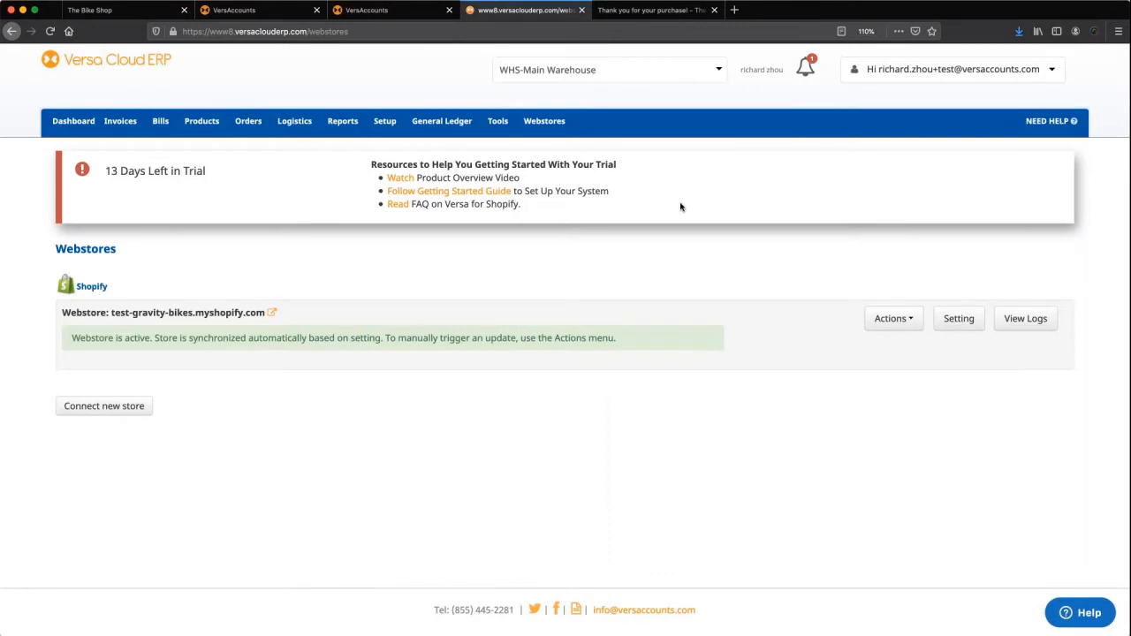
Sync orders from the Shopify webstore so order 1022 becomes VA Order #101.
left_click(891, 318)
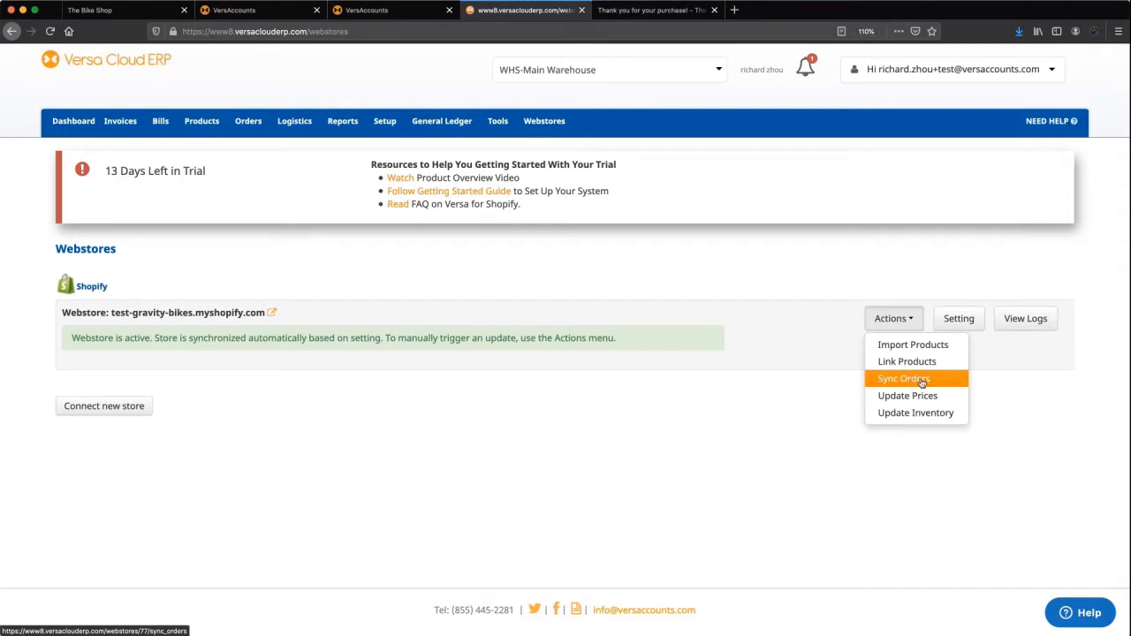
left_click(903, 378)
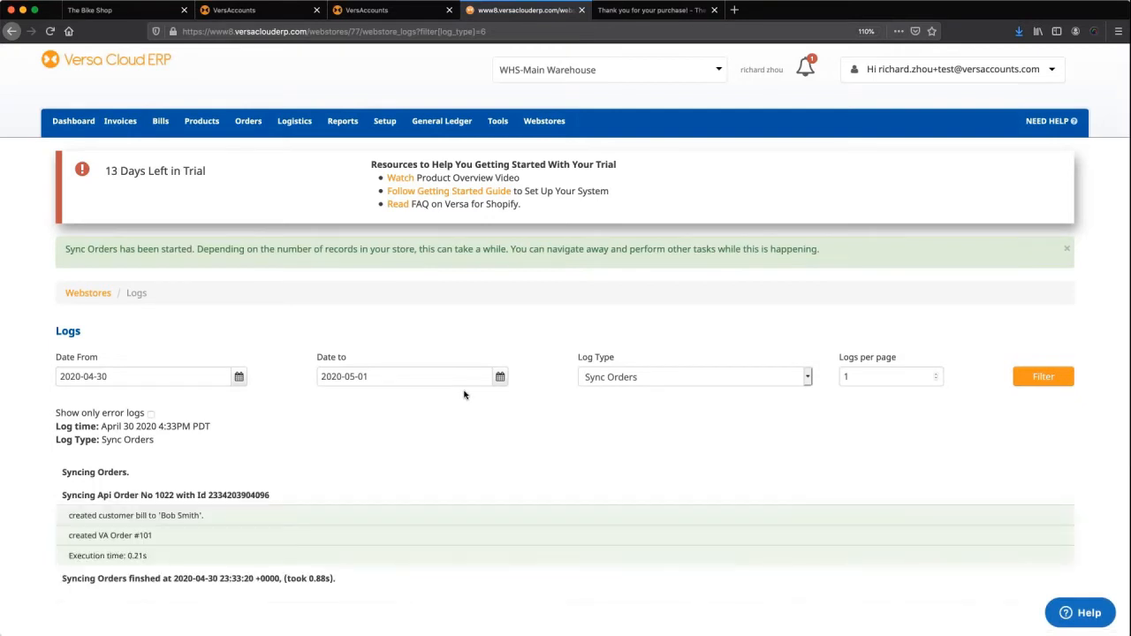
left_click(256, 125)
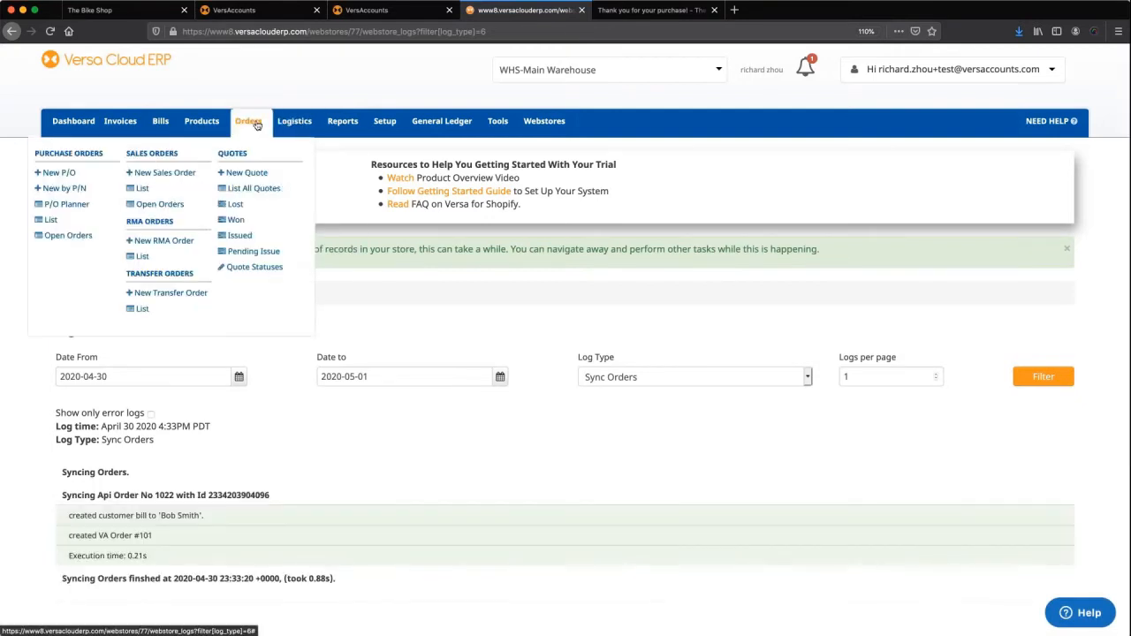
Open sales order 101 from Open Orders and review its Cleaver Back line and total.
left_click(172, 207)
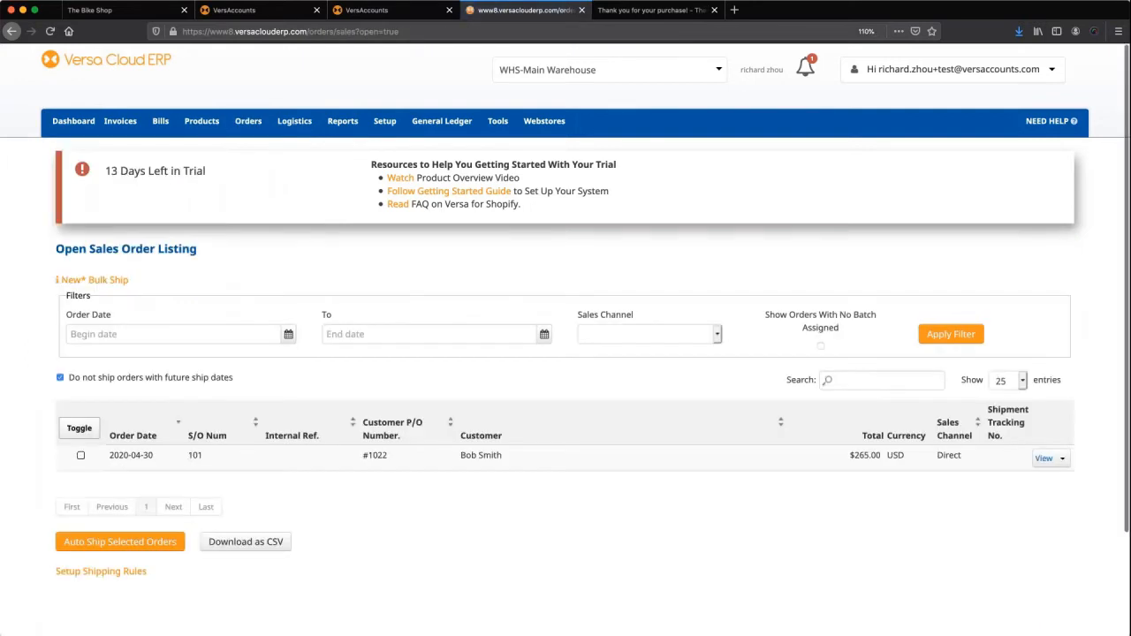
left_click(1044, 460)
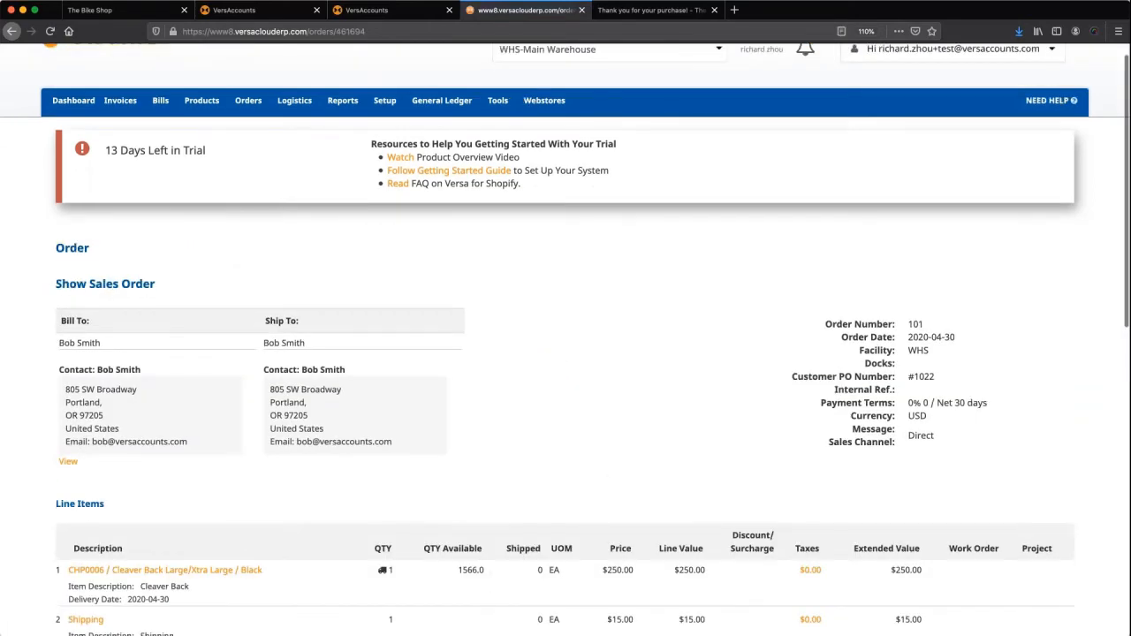
scroll(565, 353, "down", 3)
scroll(565, 353, "down", 1)
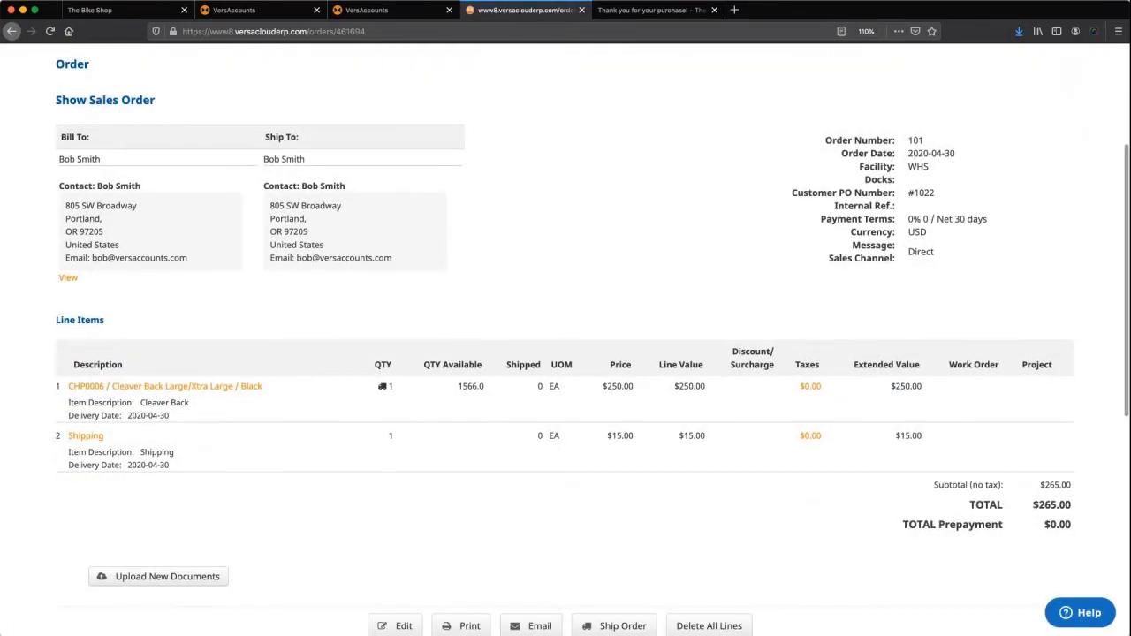
scroll(565, 353, "up", 4)
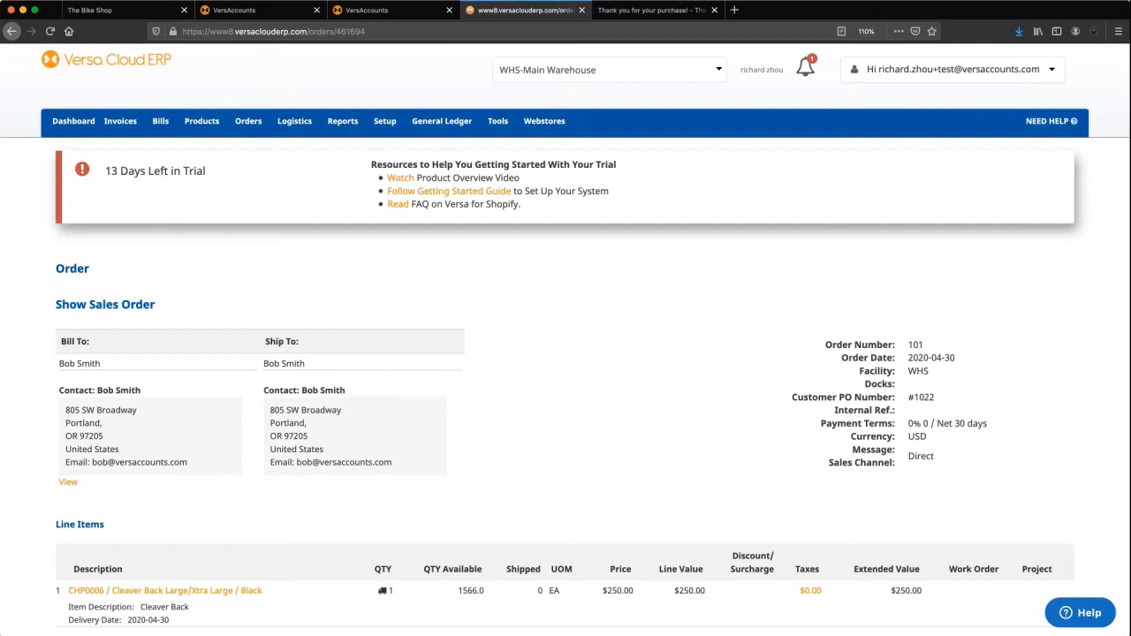
Open the WHS Main Warehouse facility for editing and bring up the Setup menu.
mouse_move(216, 128)
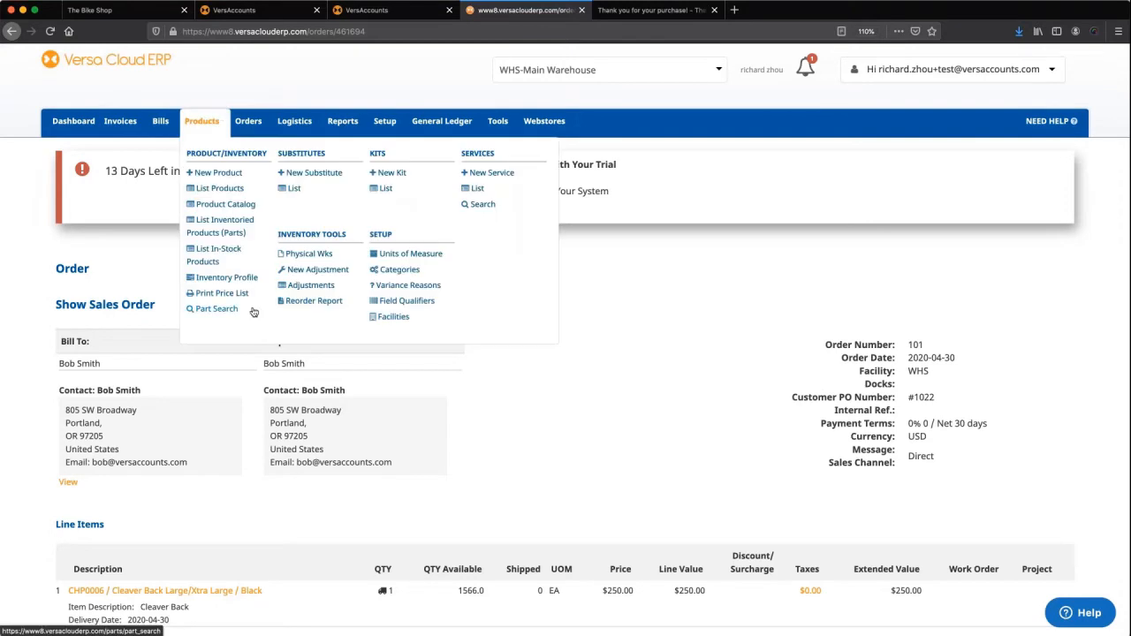
left_click(392, 319)
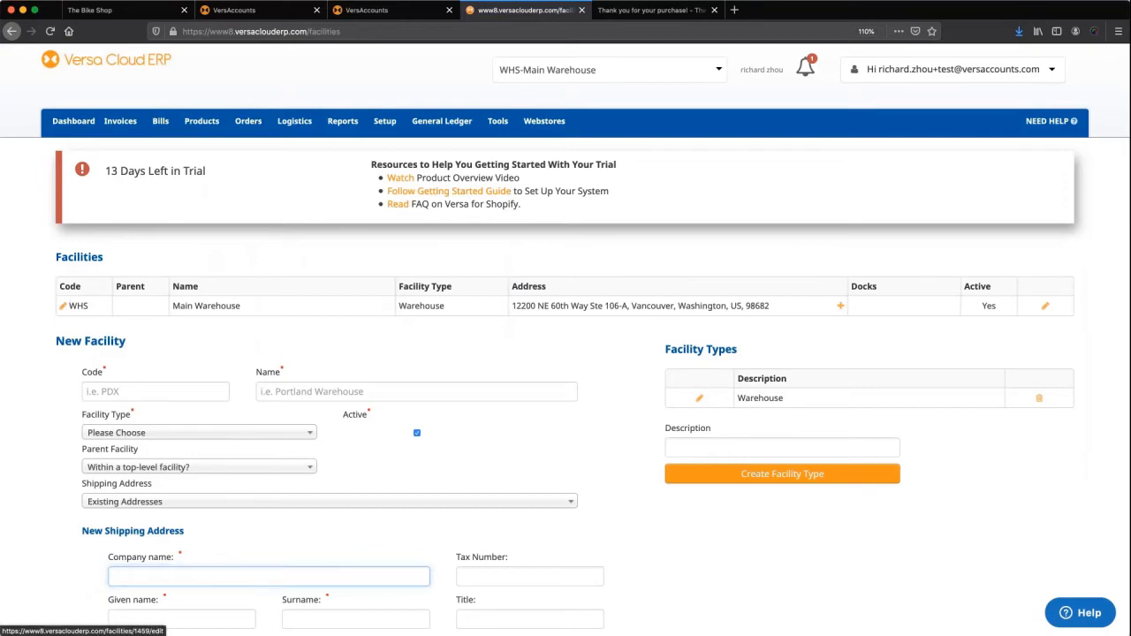
left_click(62, 306)
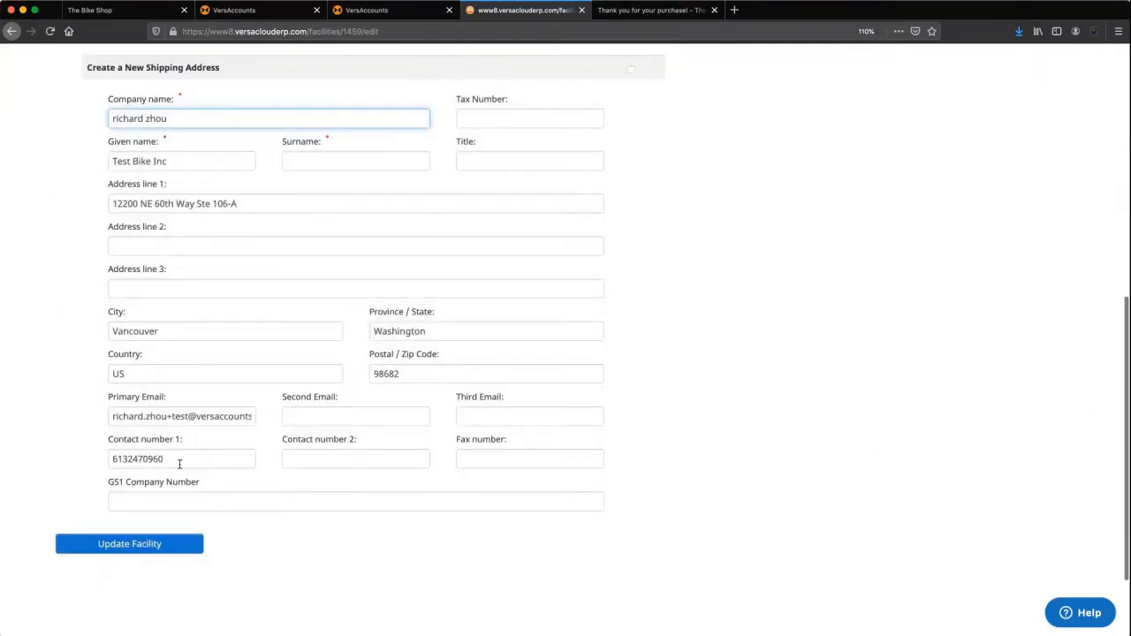
scroll(395, 104, "up", 10)
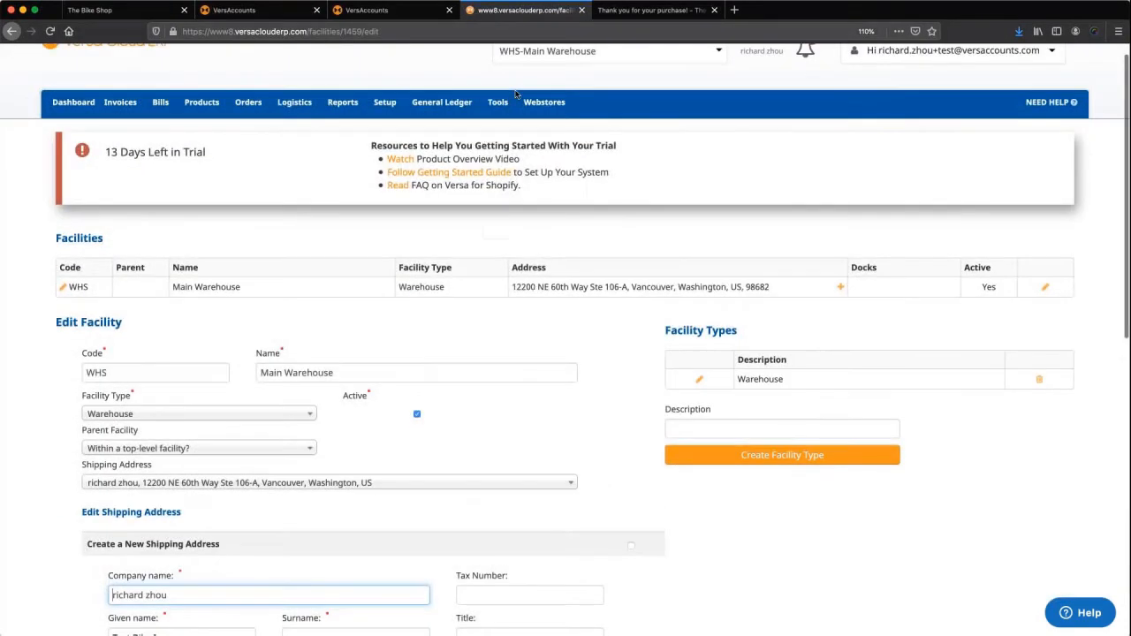
mouse_move(395, 104)
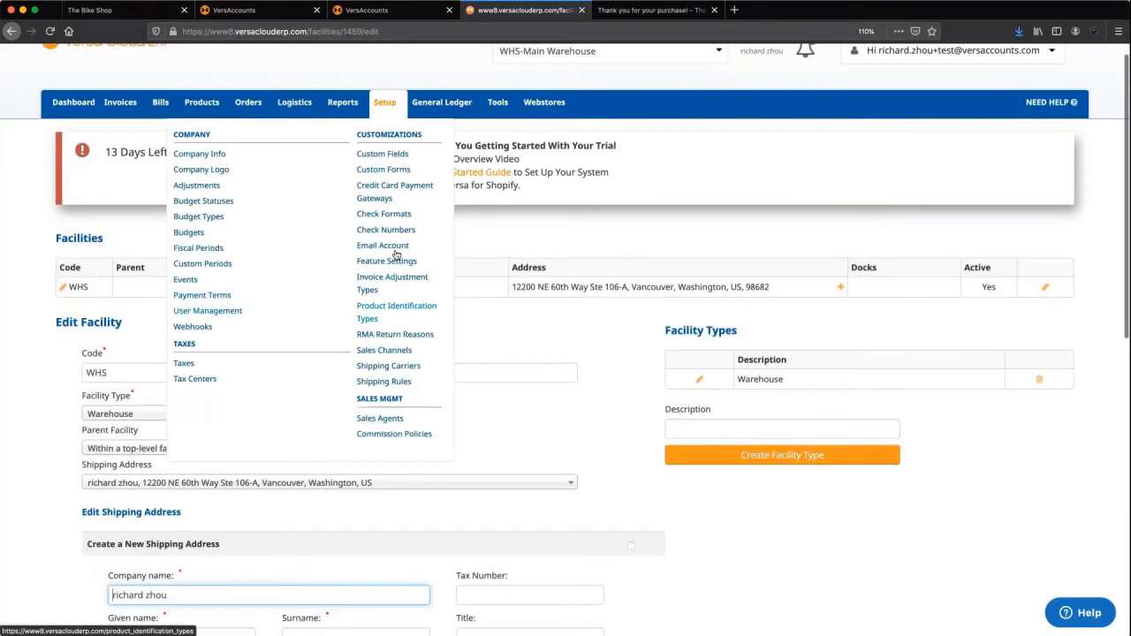
Start a new shipping carrier and choose Fedex as the carrier.
left_click(402, 366)
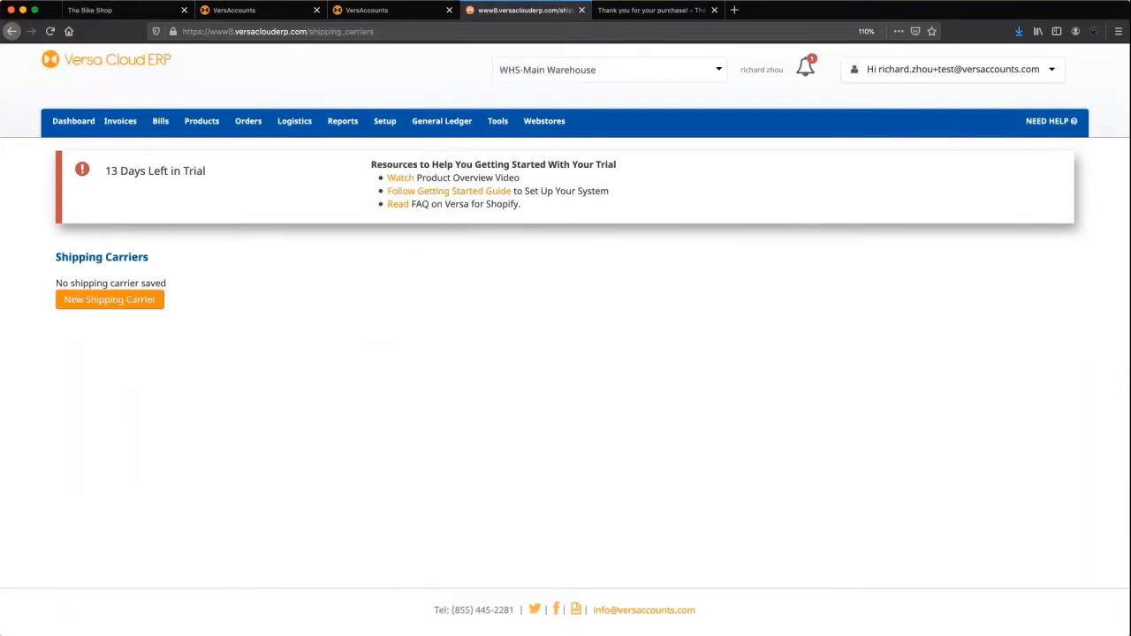
left_click(110, 300)
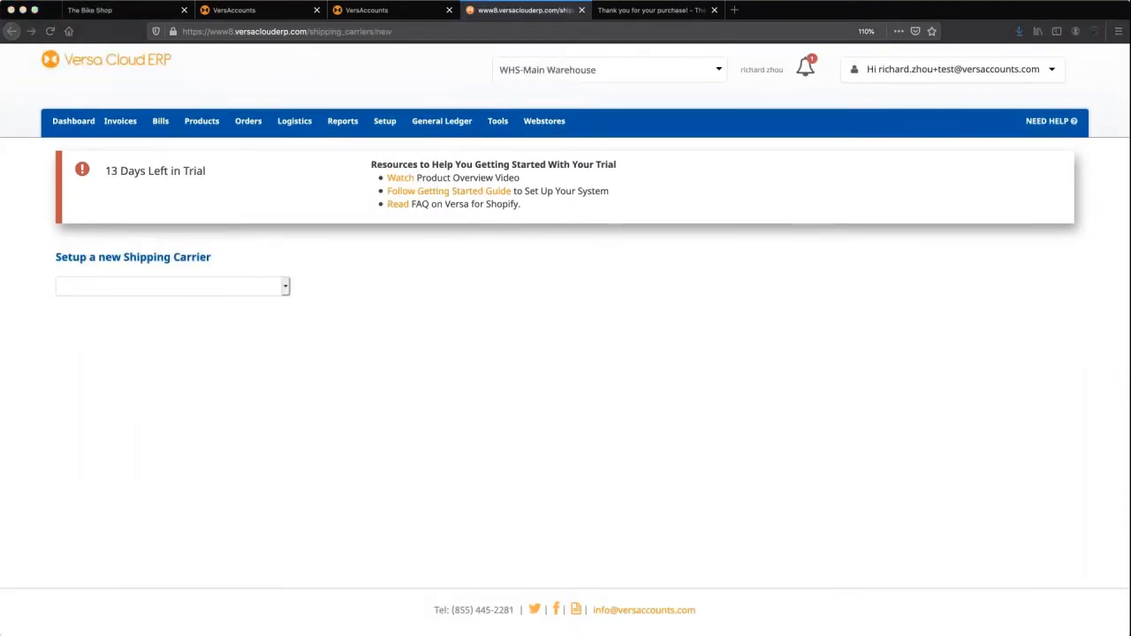
left_click(276, 296)
left_click(253, 295)
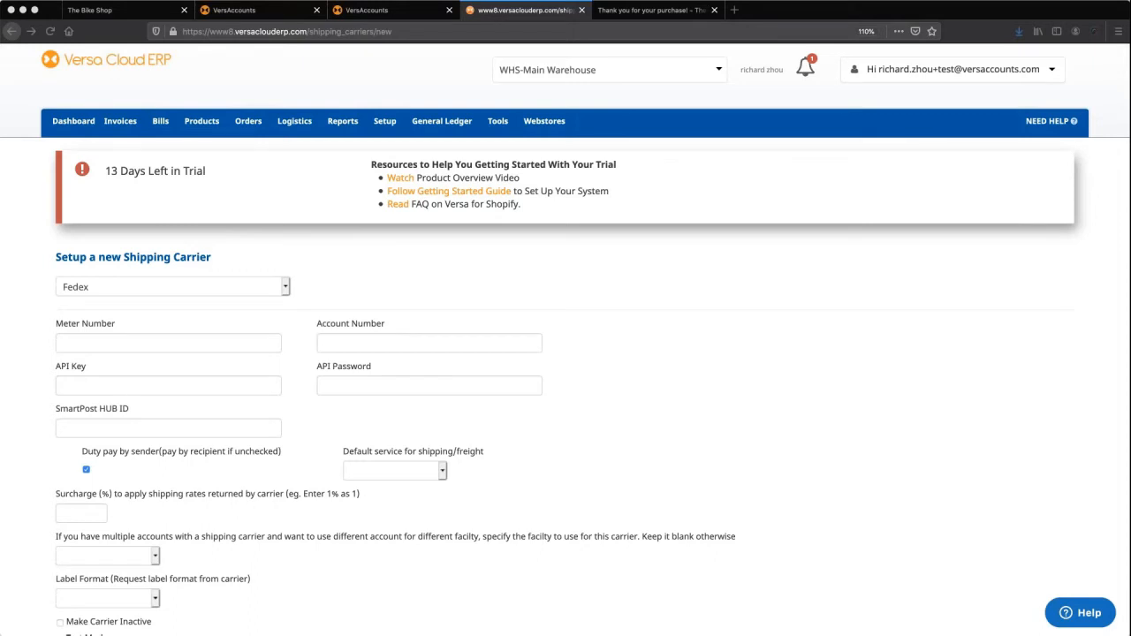
Paste the FedEx account number, meter number, API key and API password.
left_click(393, 347)
type("510087500")
left_click(185, 345)
type("118979629")
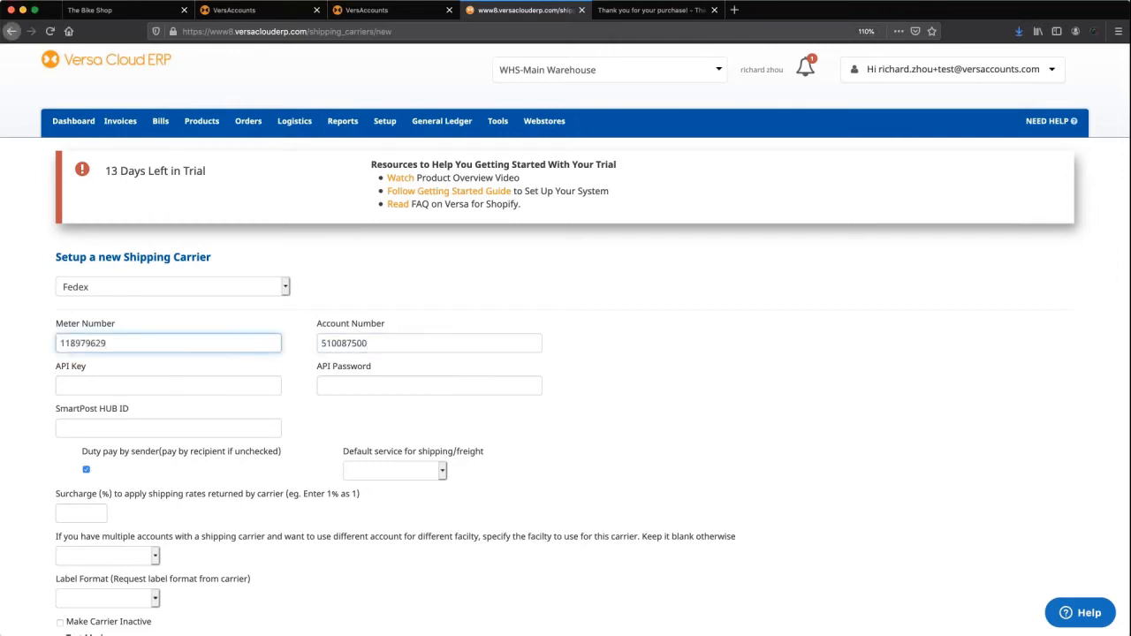
key("super+Tab")
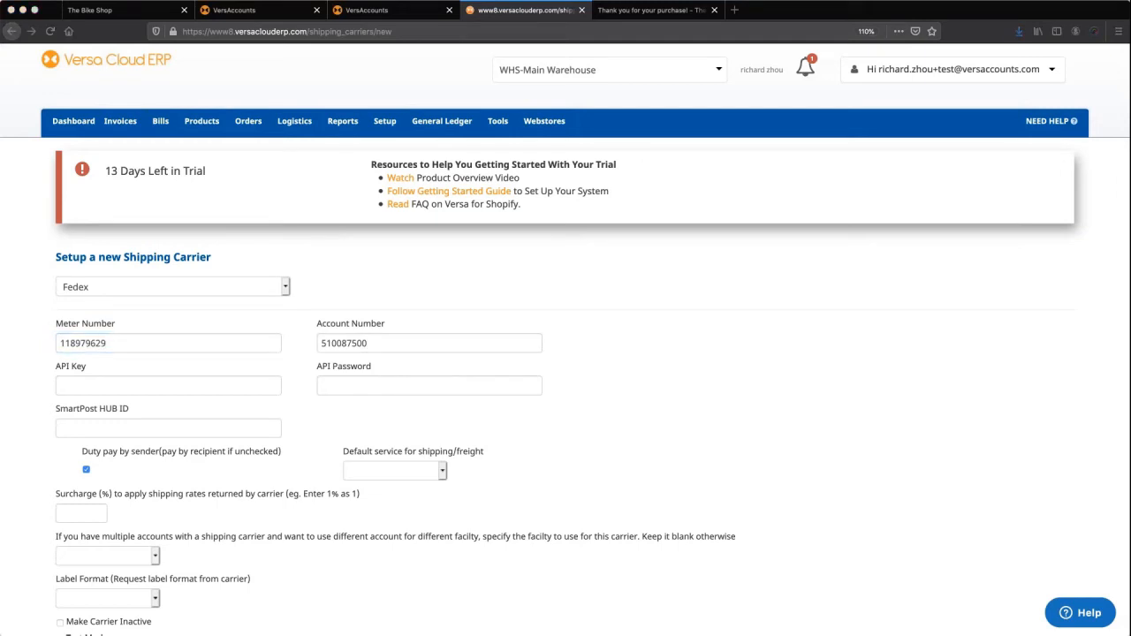
left_click(121, 392)
key("super+v")
left_click(424, 386)
key("super+Tab")
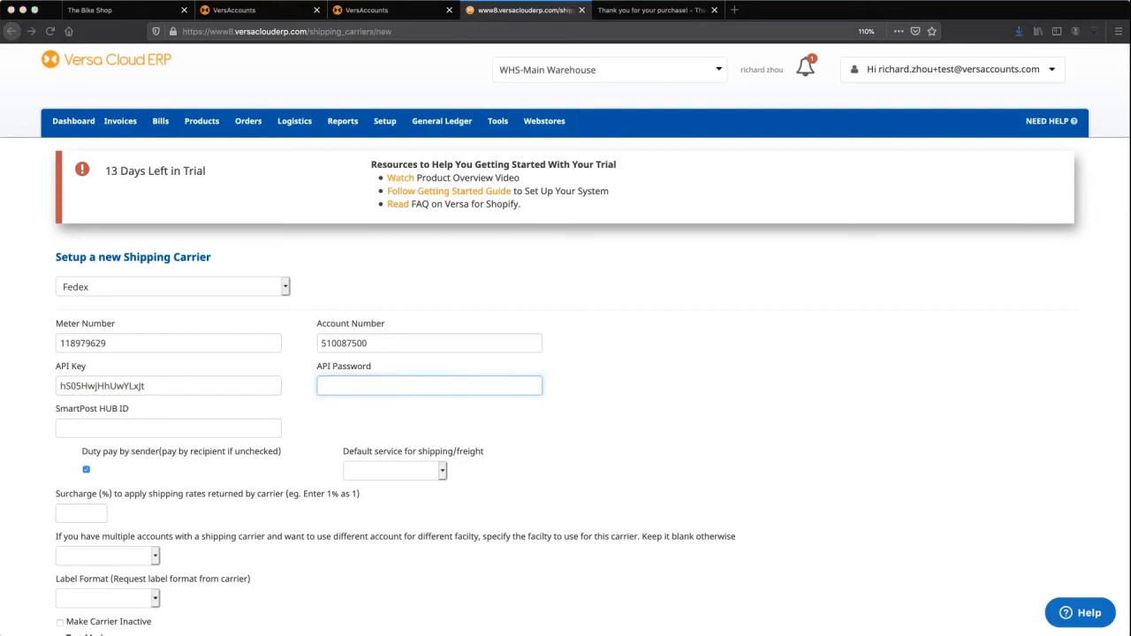
left_click(401, 390)
key("super+v")
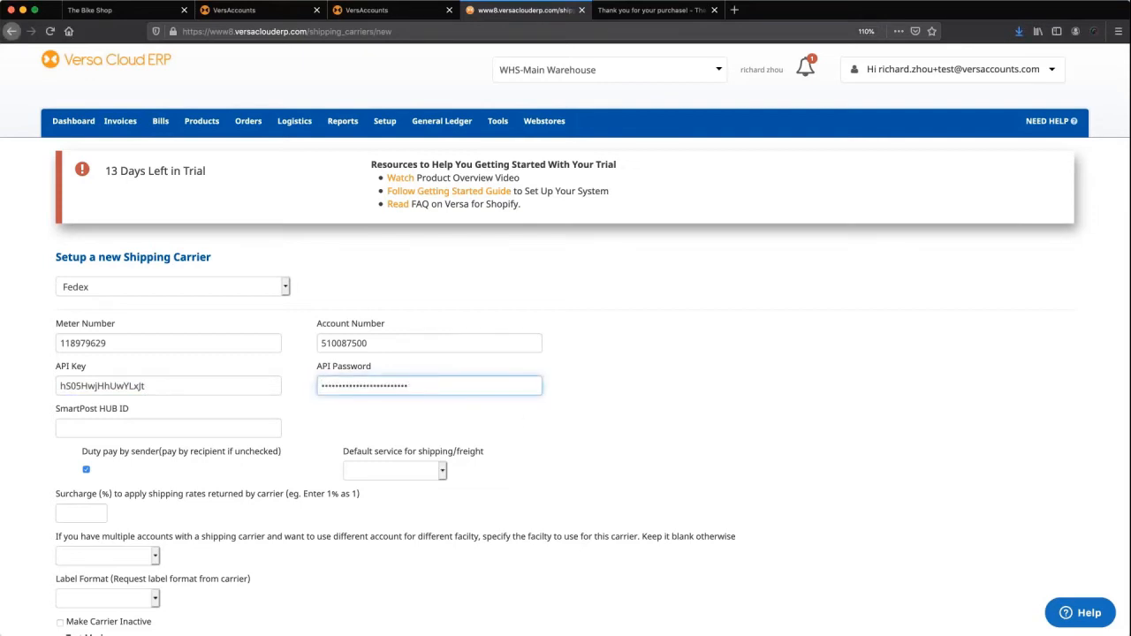
Set the default service to Shipping and the surcharge to 0.
scroll(401, 391, "down", 1)
left_click(362, 435)
left_click(367, 464)
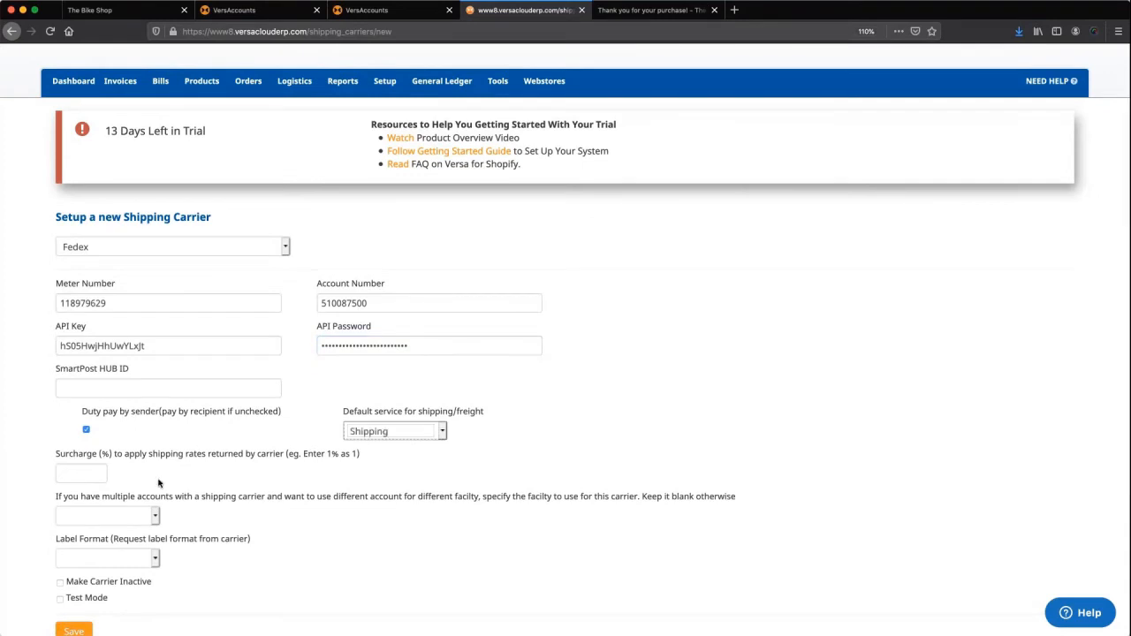
left_click(99, 473)
type("0")
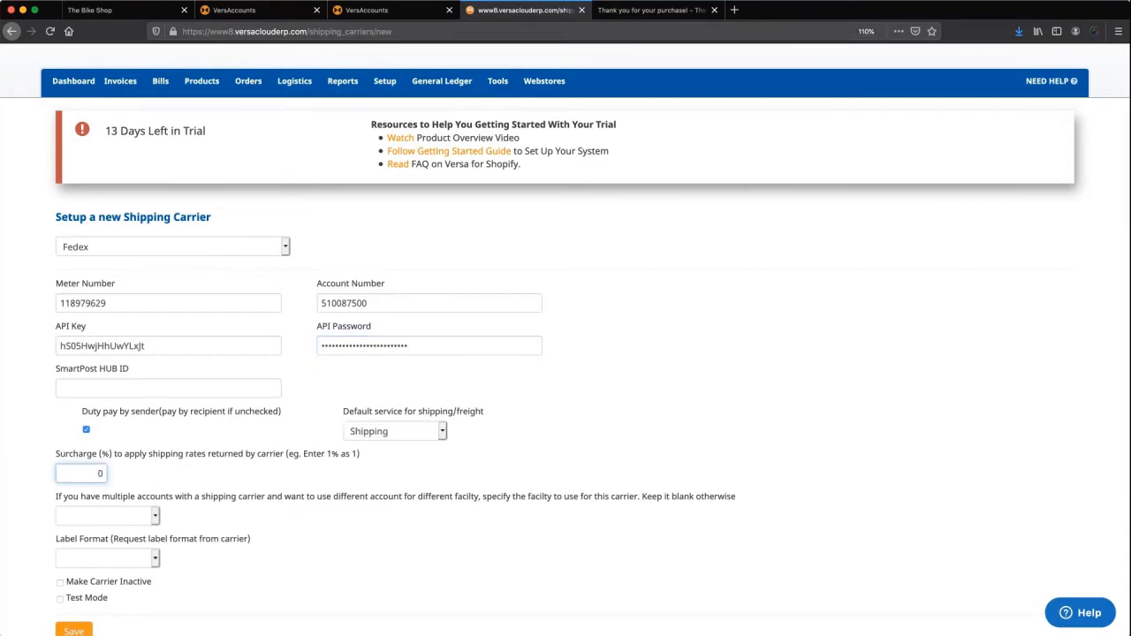
scroll(240, 502, "down", 1)
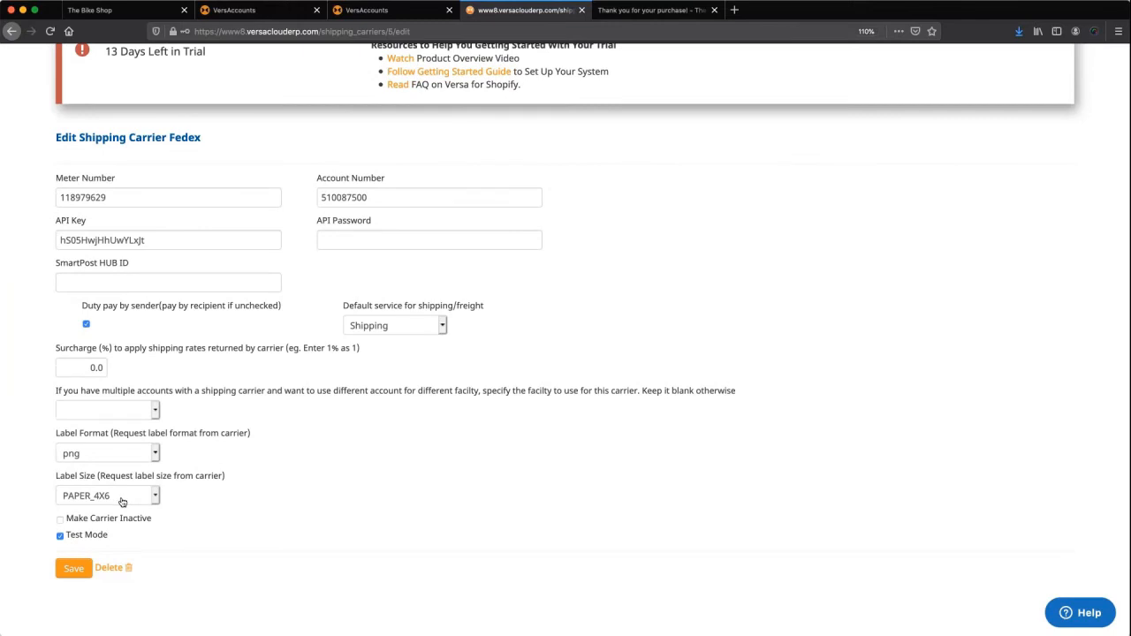
scroll(122, 502, "up", 2)
mouse_move(384, 104)
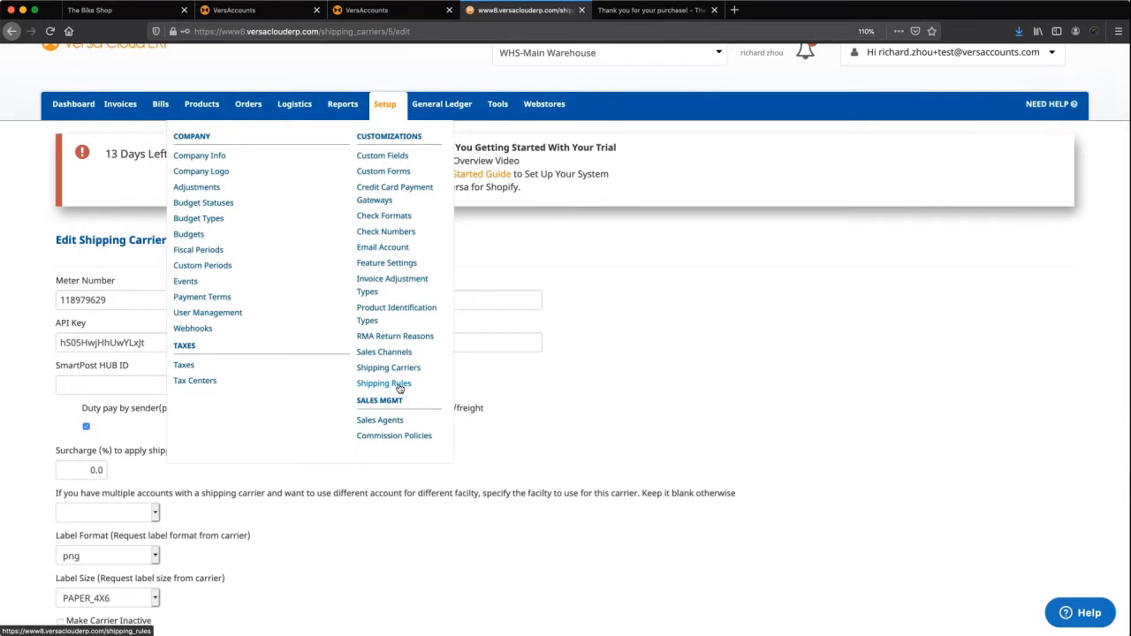
Enter a default 'Small box' package size with width 3, height 5 and depth 5 inches.
left_click(399, 384)
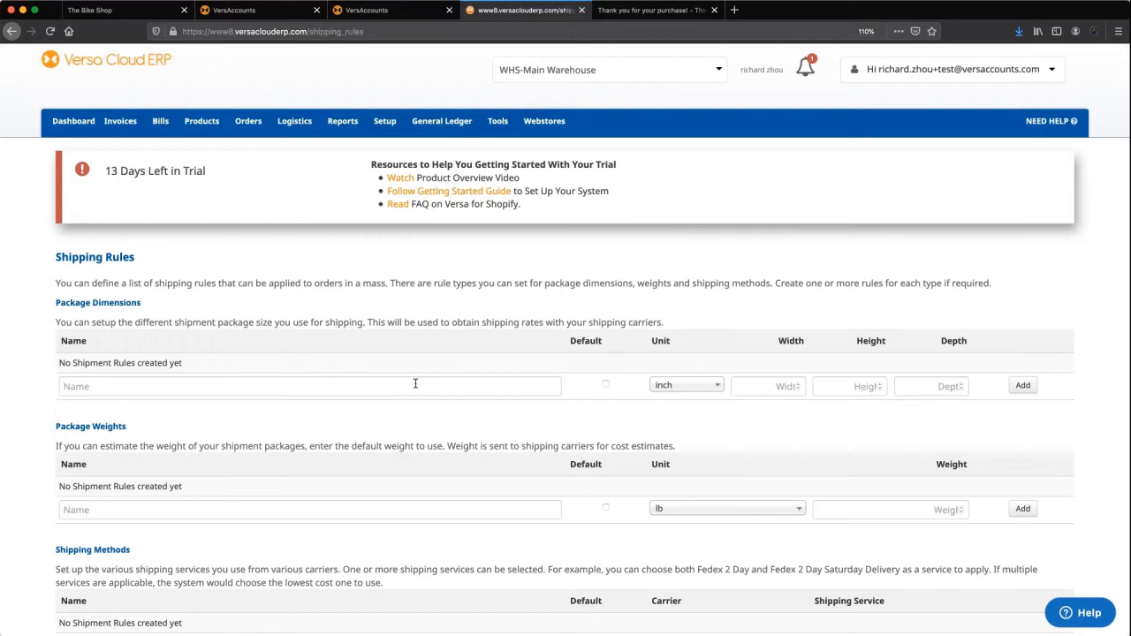
scroll(415, 384, "down", 2)
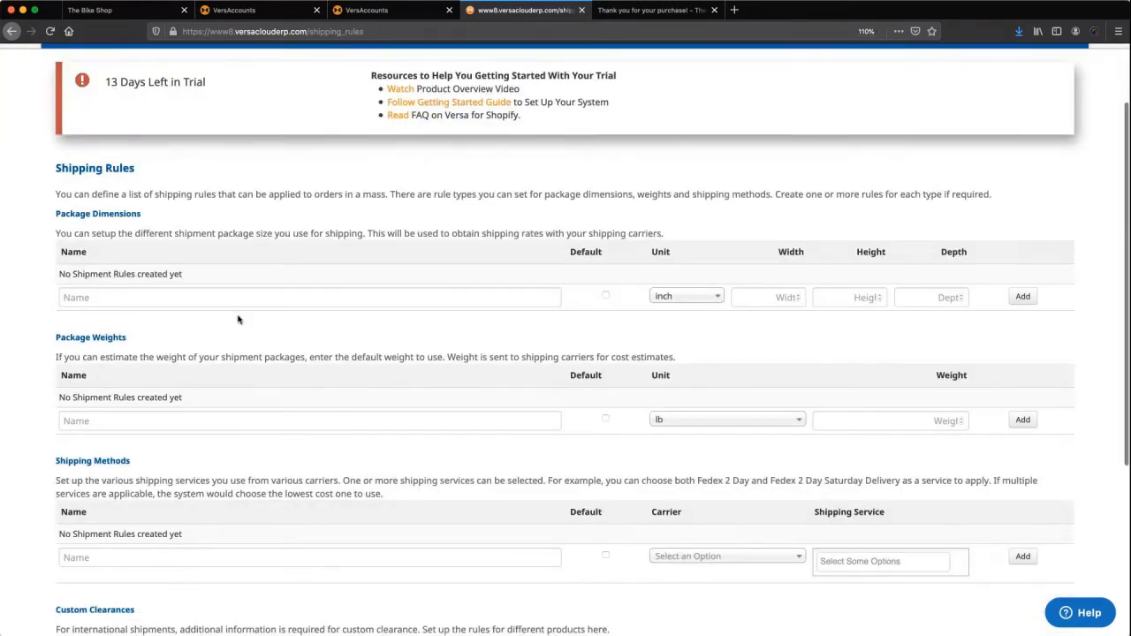
left_click(216, 292)
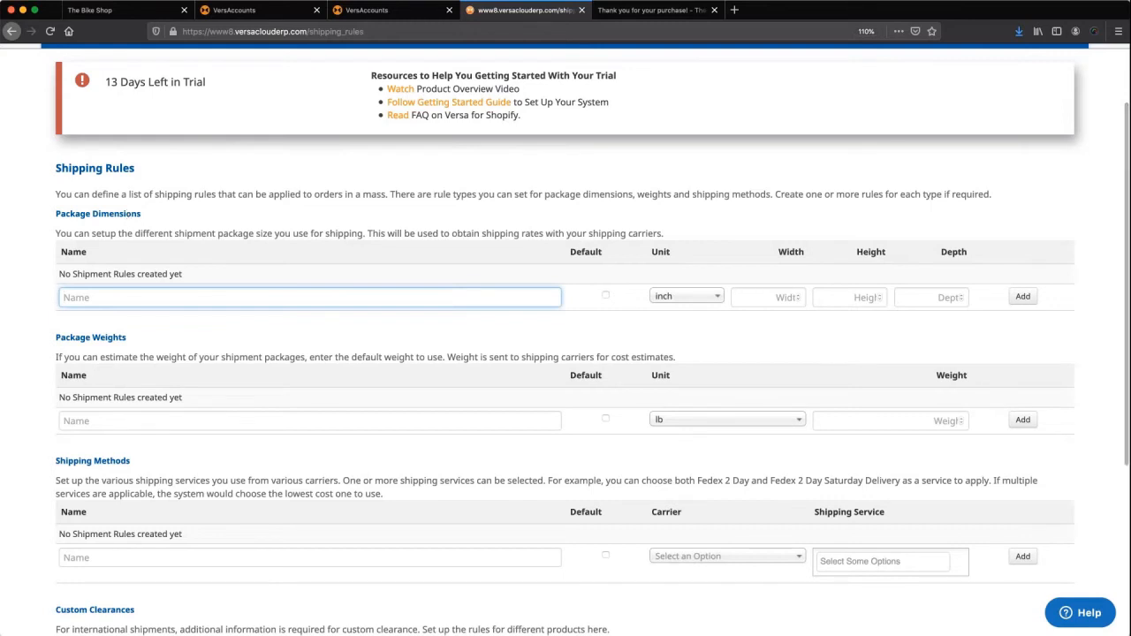
type("Small box")
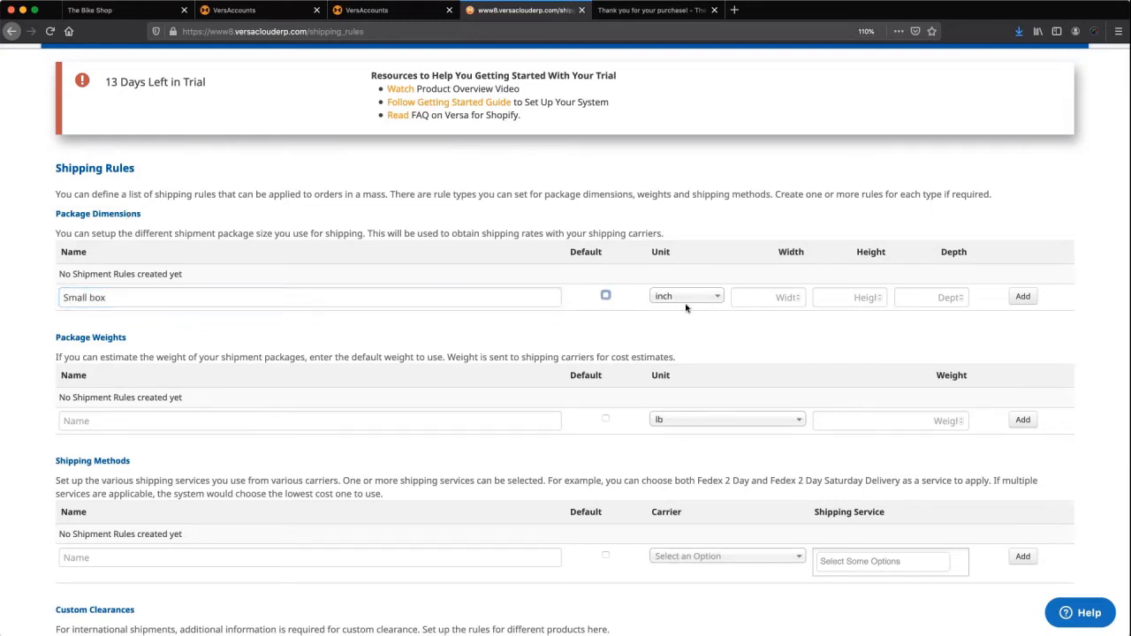
left_click(606, 295)
left_click(782, 299)
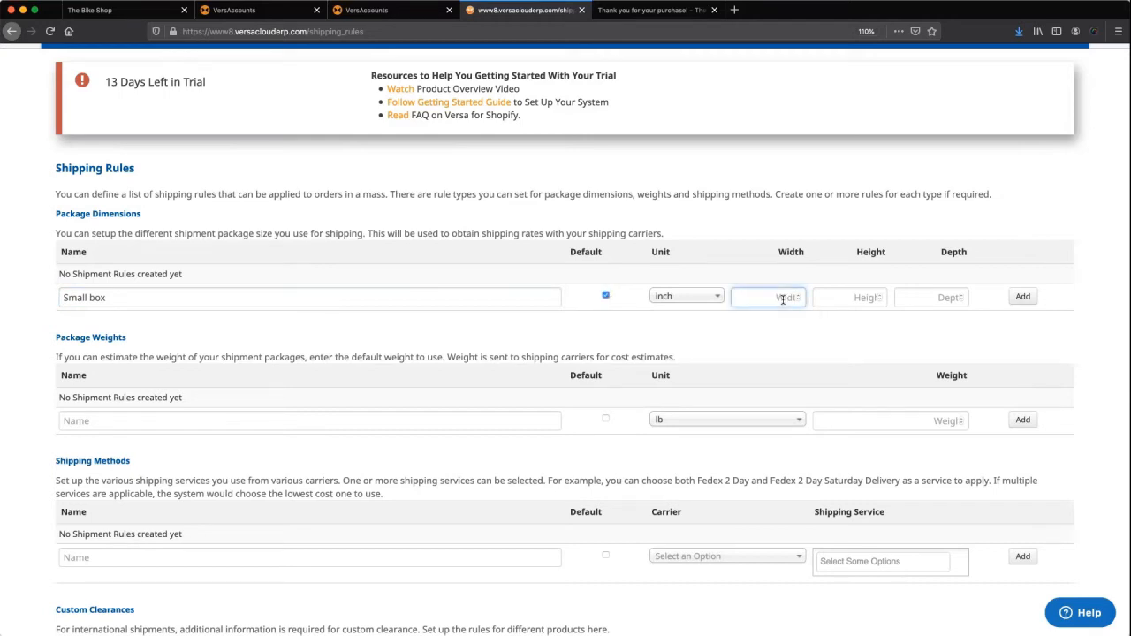
type("3")
key("Tab")
type("5")
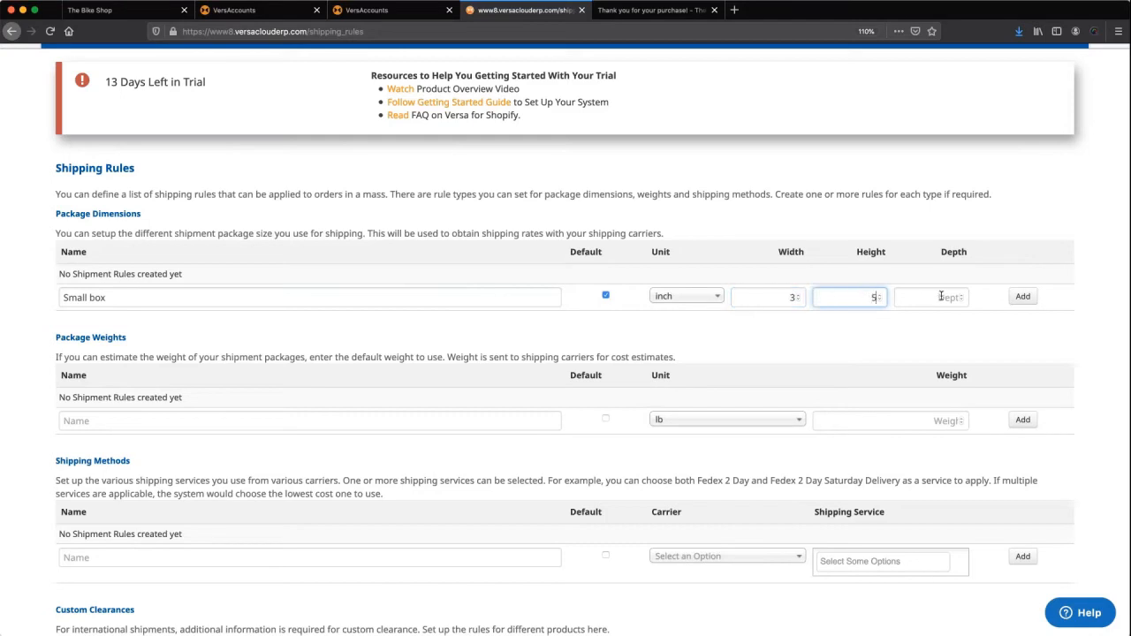
left_click(941, 296)
type("5")
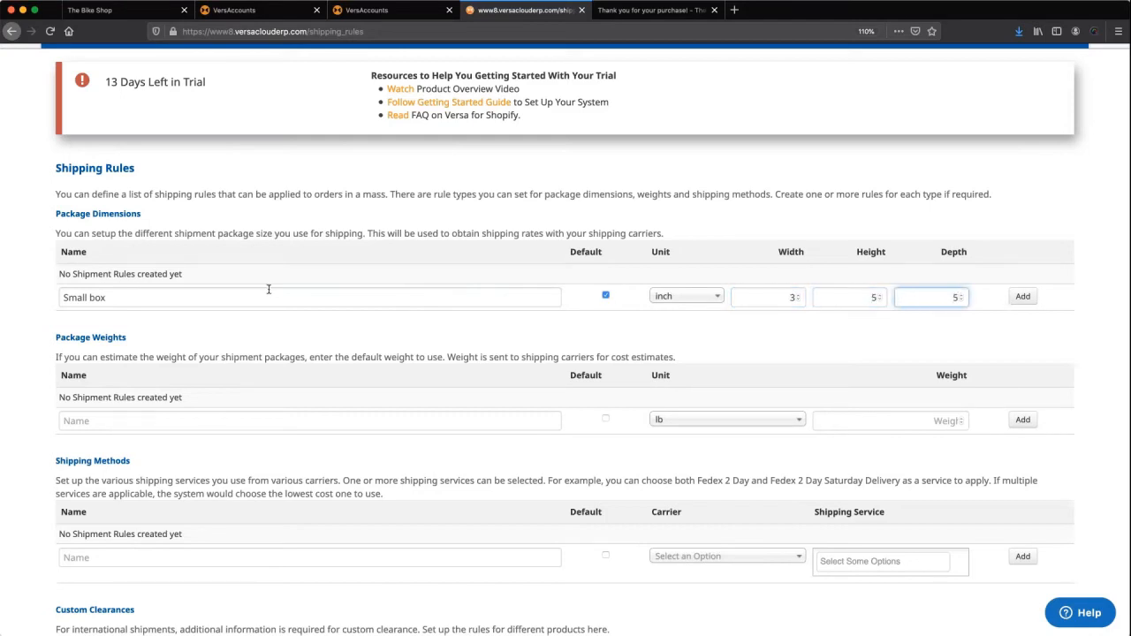
Save the Small box 2 size and add a default 20 lb 'small box 2 weight' rule.
left_click(1022, 297)
scroll(250, 441, "down", 1)
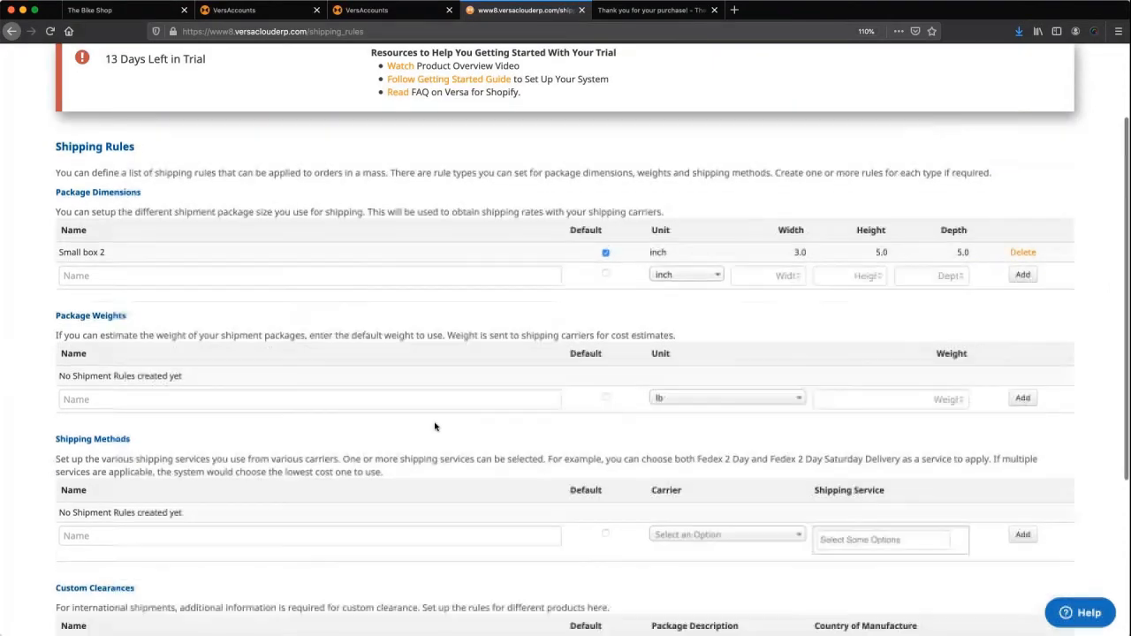
left_click(372, 390)
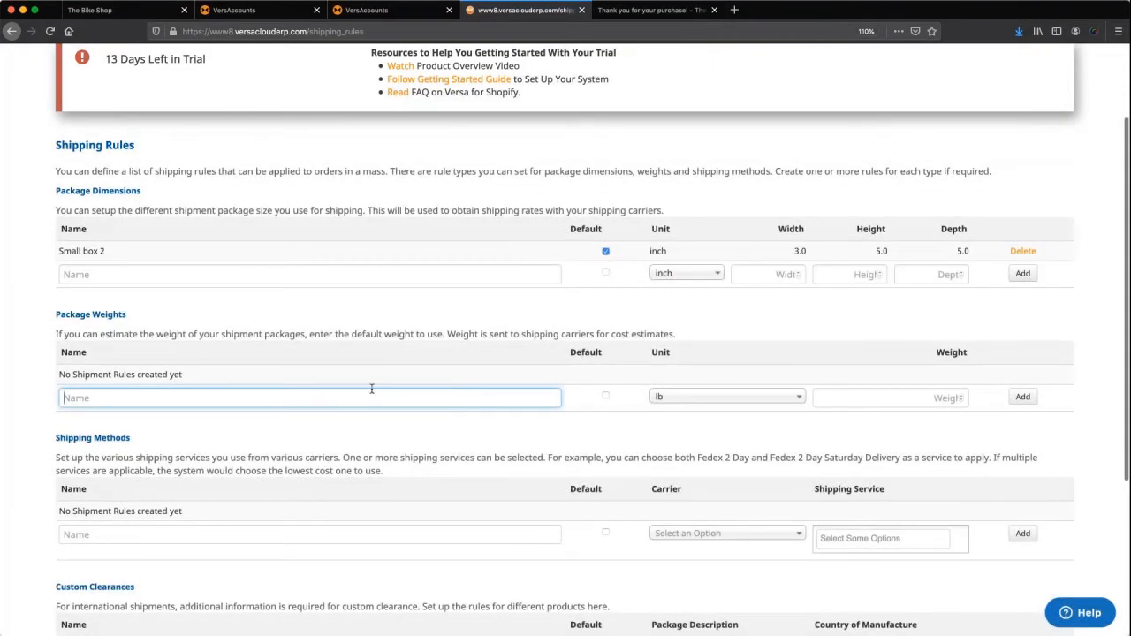
type("small b")
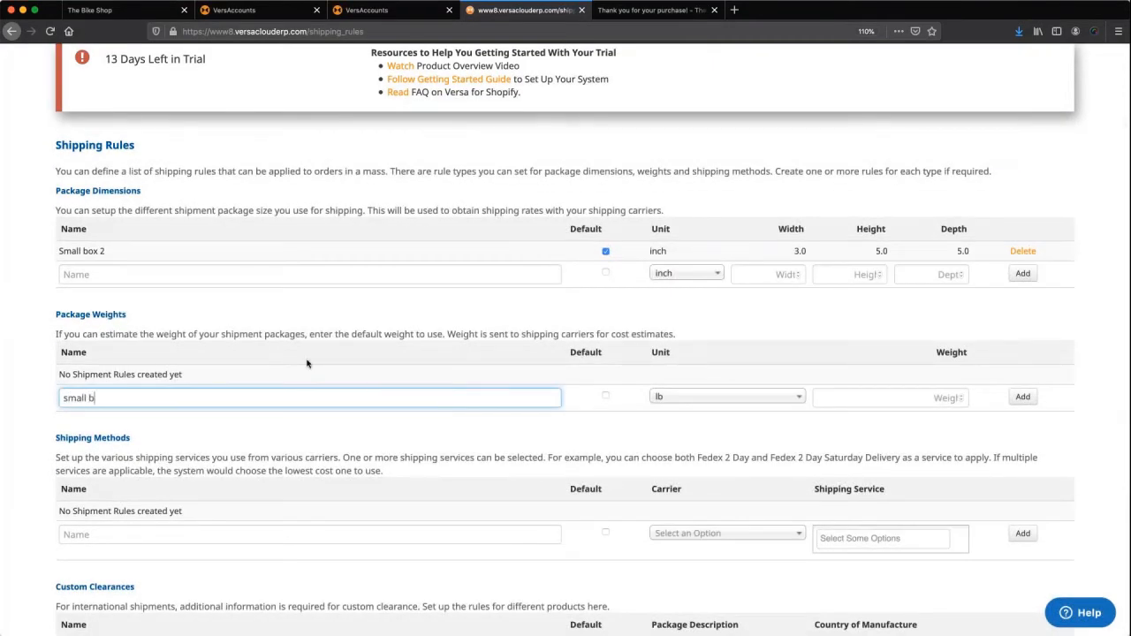
type("ox 2 weight")
key("Tab")
key("space")
key("Tab")
key("Tab")
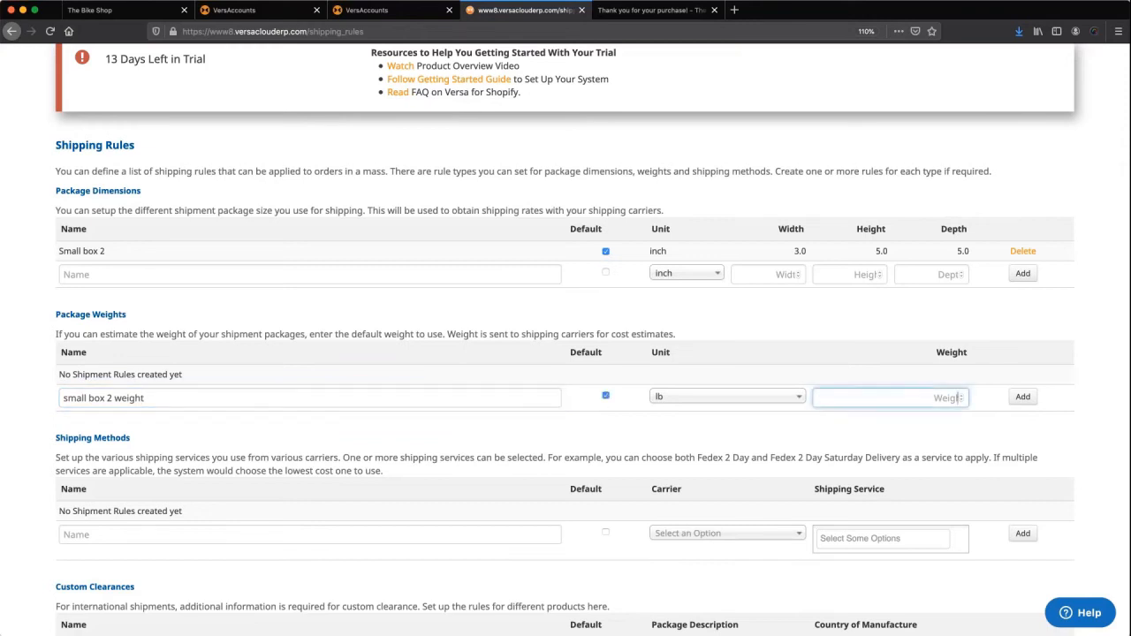
type("20")
left_click(1022, 399)
scroll(253, 458, "down", 3)
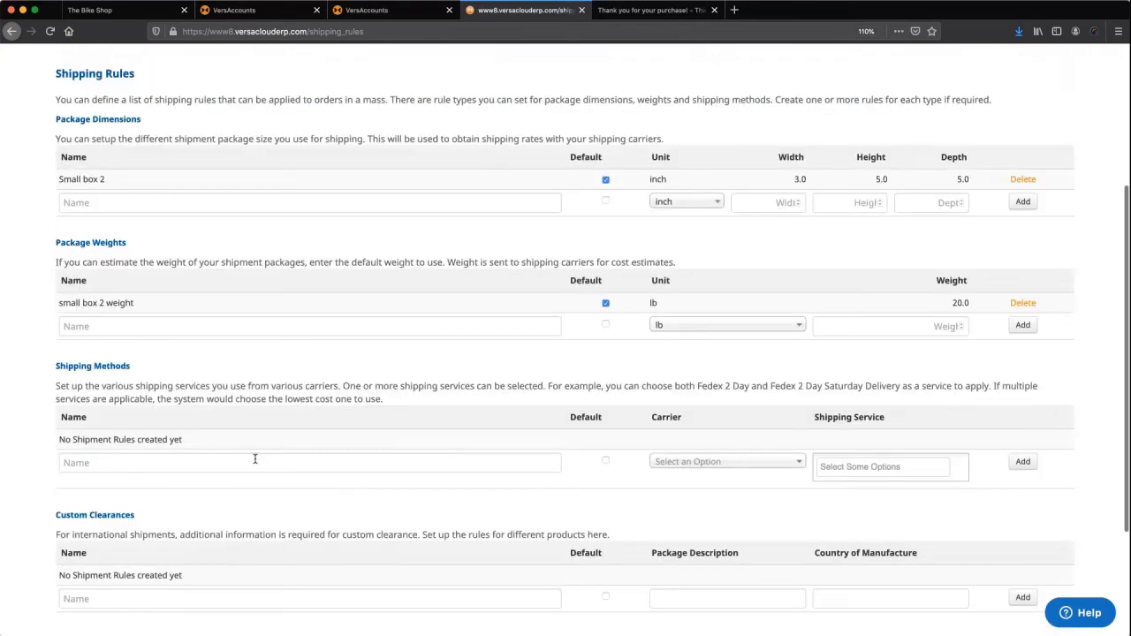
Name the shipping method 'Fedex Gound', make it default, and set its carrier to Fedex.
left_click(254, 462)
scroll(254, 458, "down", 1)
type("Fedex ")
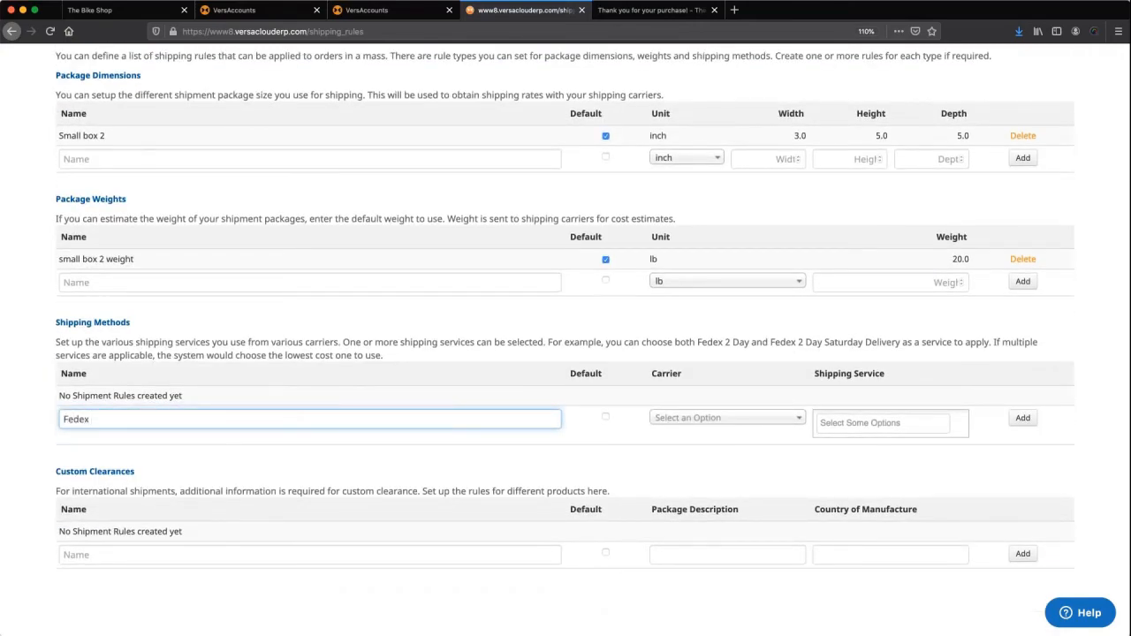
type("Gound 2")
left_click(605, 417)
left_click(724, 417)
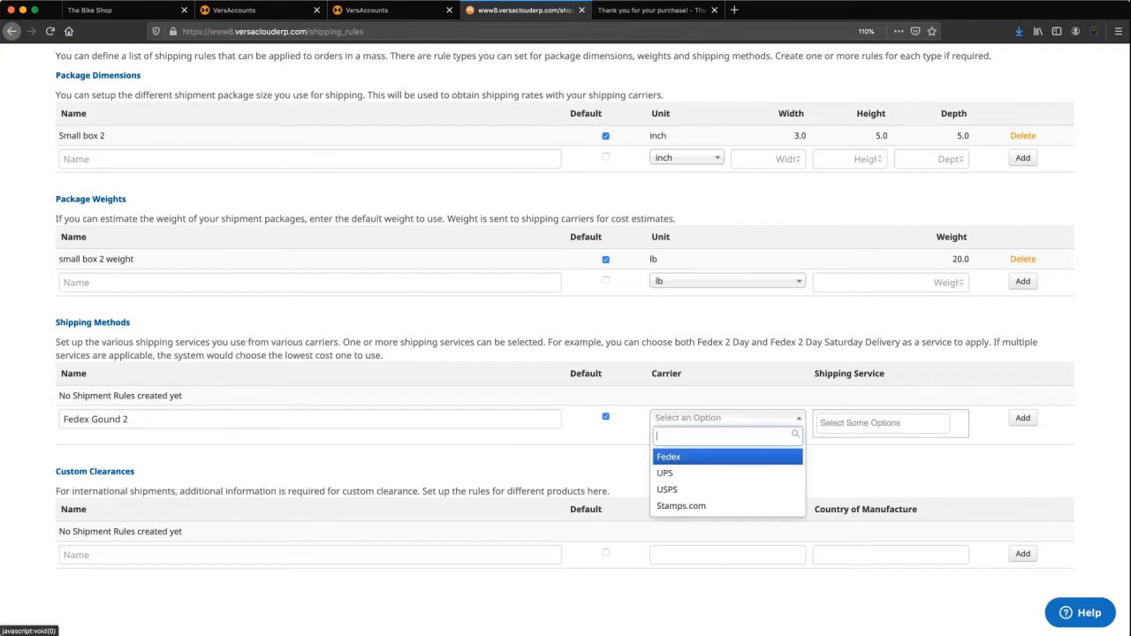
type("f")
left_click(685, 458)
Add FedEx Ground Home Delivery and FedEx Ground services and save the method rule.
left_click(846, 425)
type("gr")
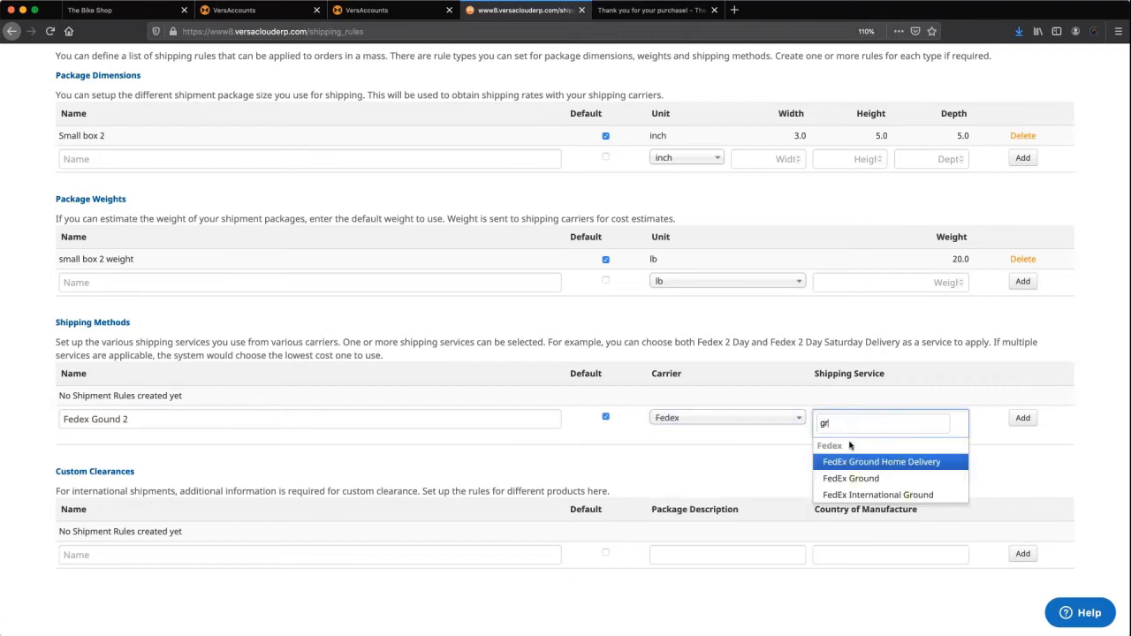
left_click(865, 462)
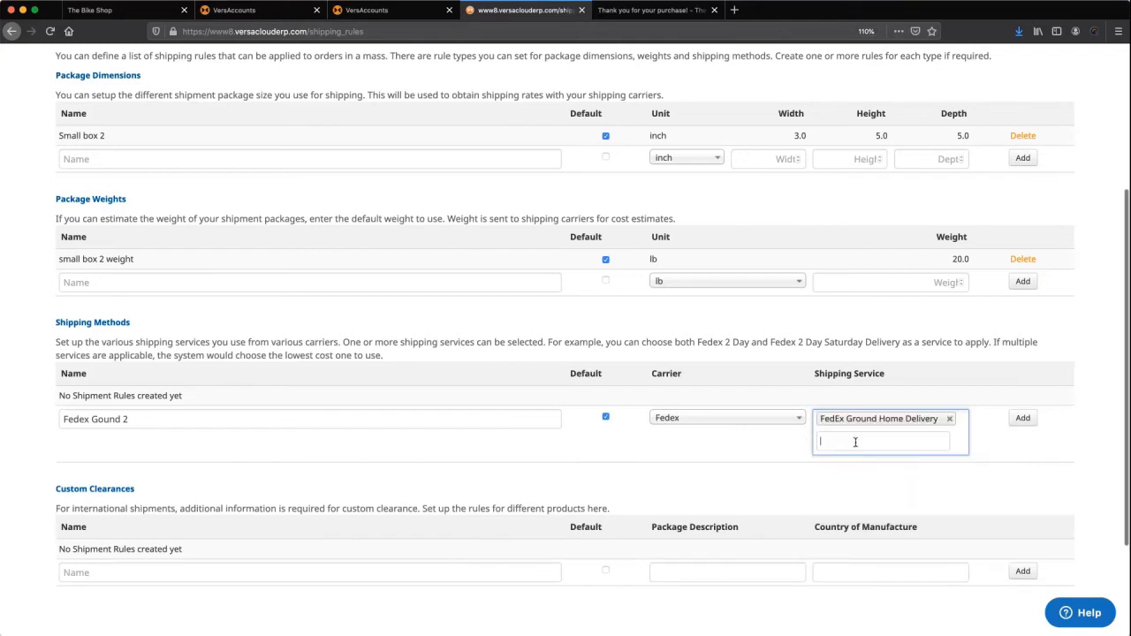
left_click(854, 440)
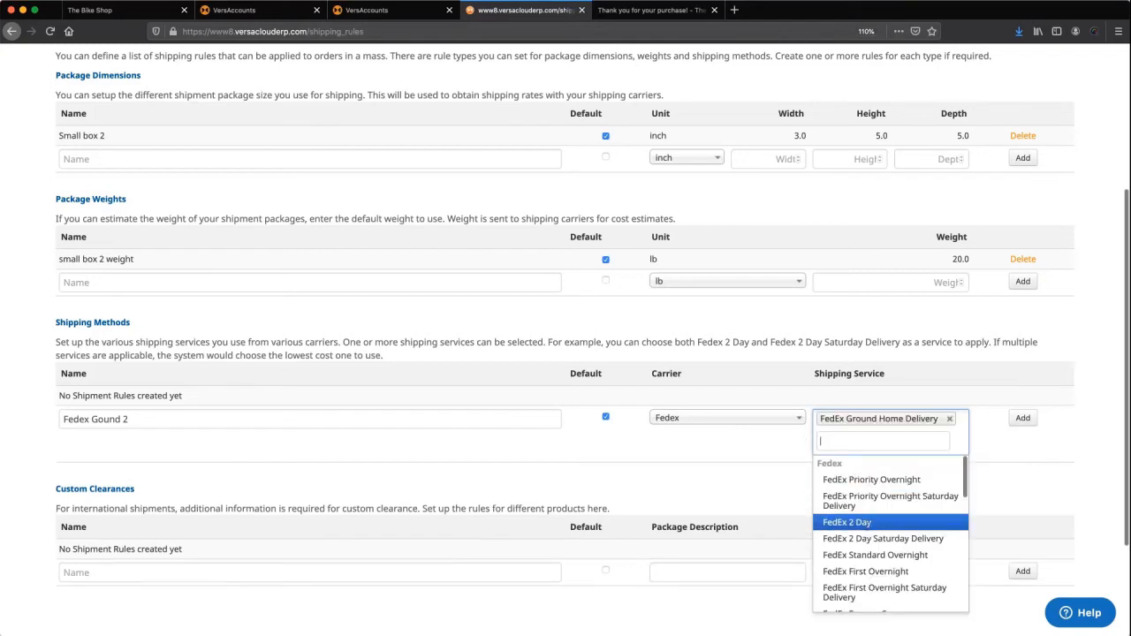
type("grou")
key("Return")
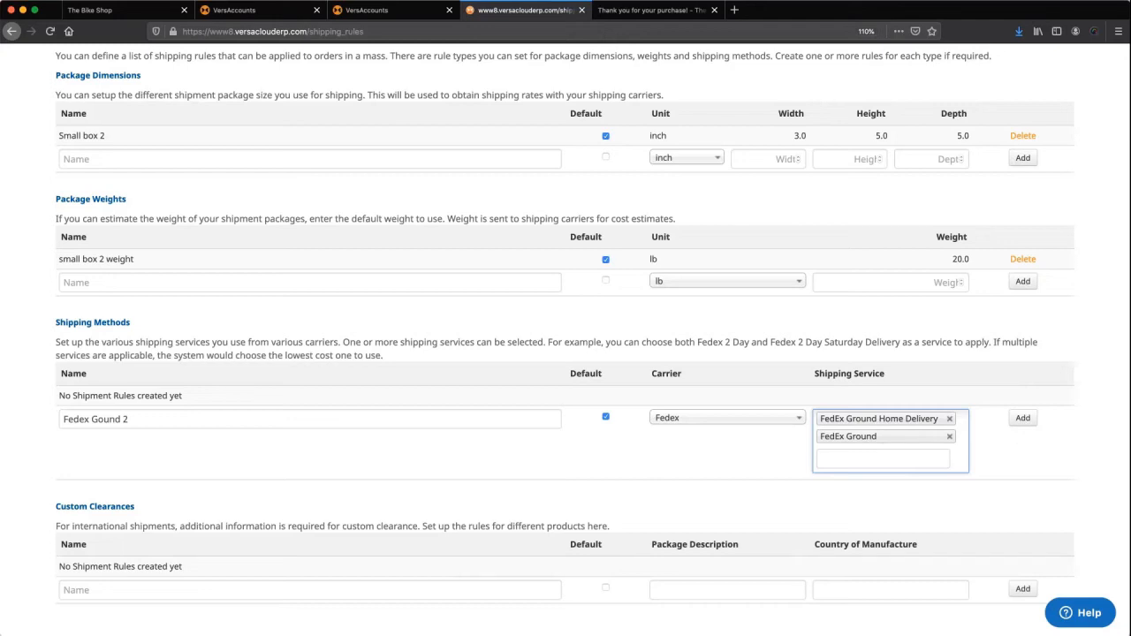
left_click(1022, 419)
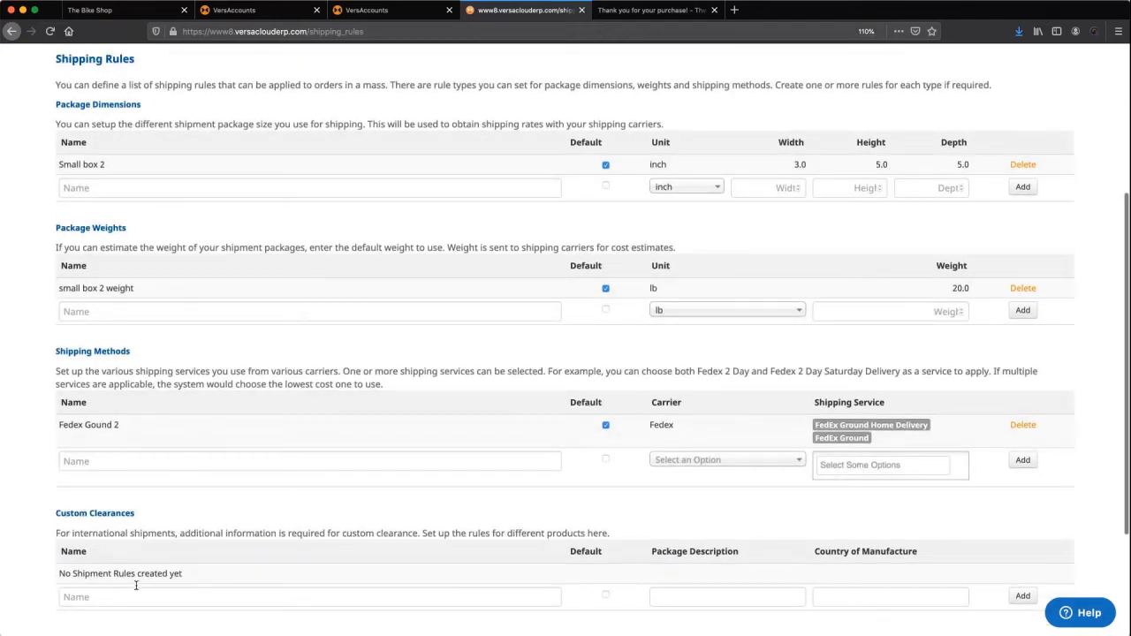
scroll(227, 570, "down", 1)
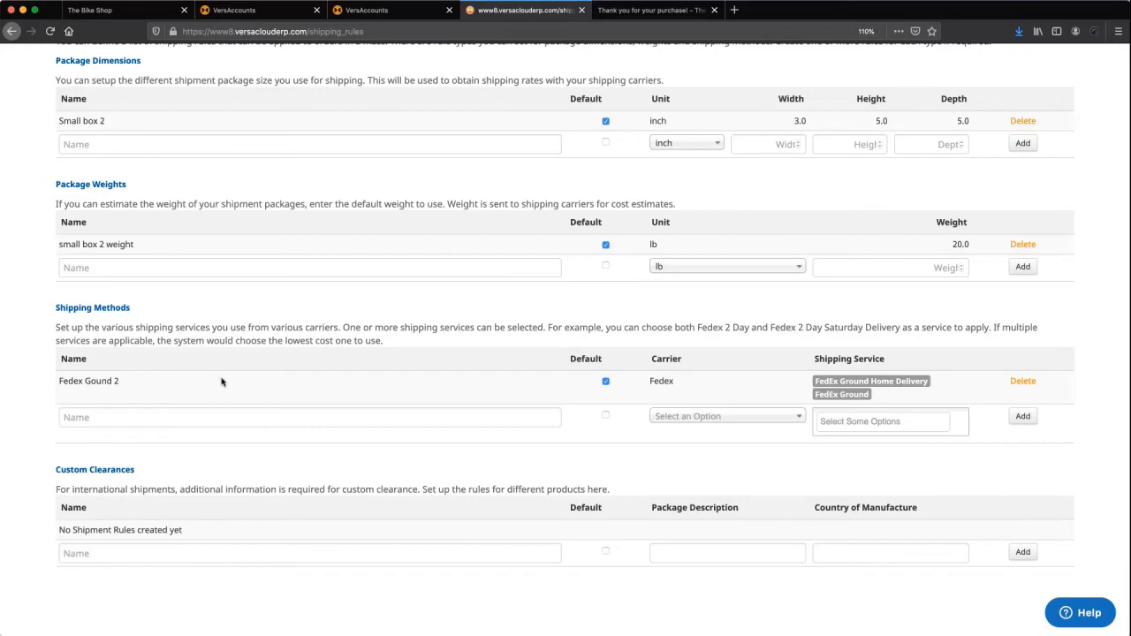
scroll(344, 151, "up", 2)
scroll(345, 154, "up", 3)
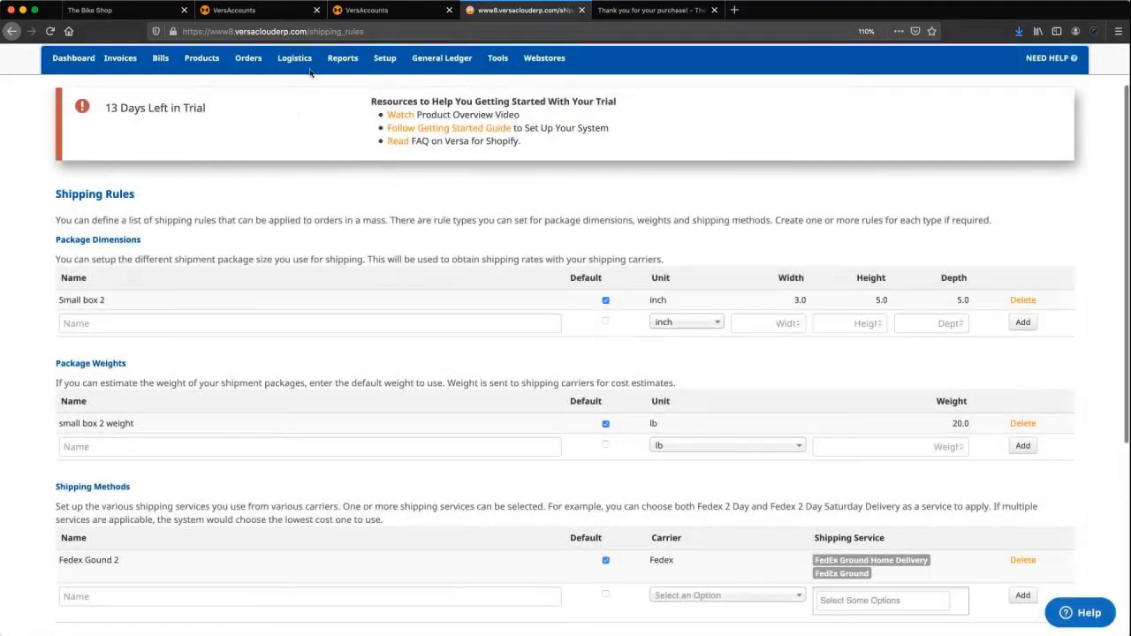
Open order 101, start a shipment, then go back to the Open Sales Order Listing.
mouse_move(262, 64)
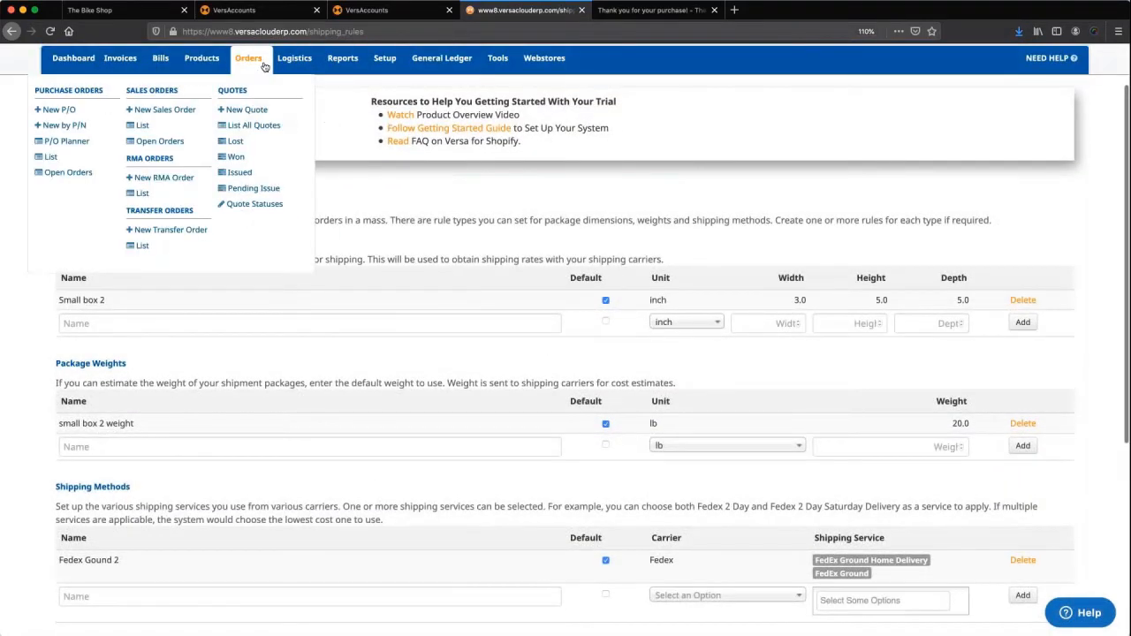
left_click(159, 141)
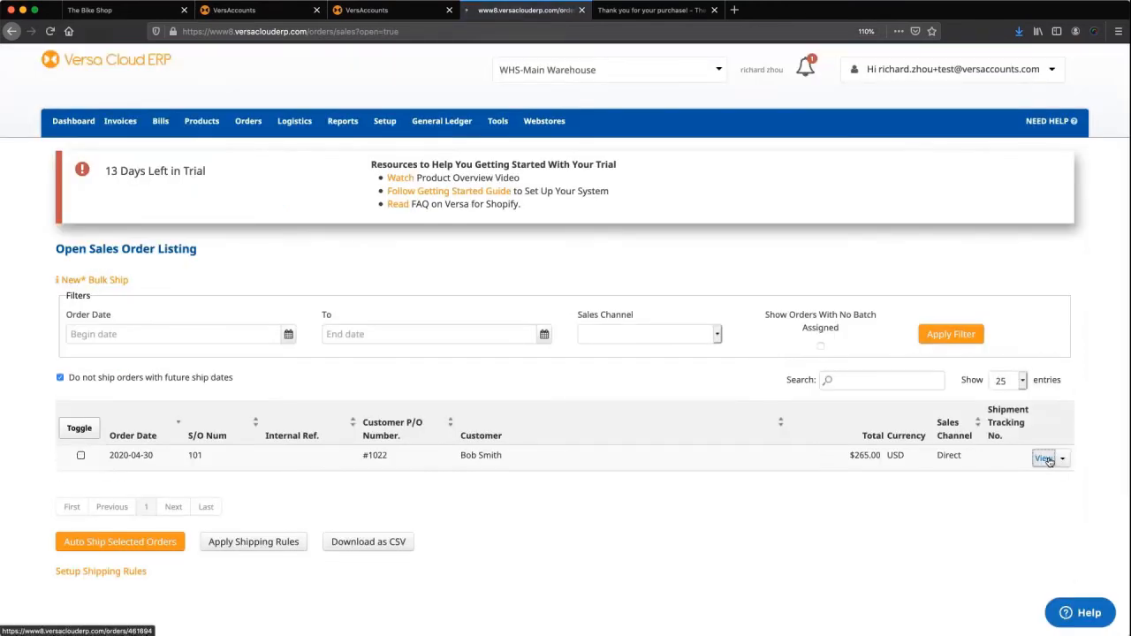
left_click(1045, 458)
scroll(1046, 460, "down", 1)
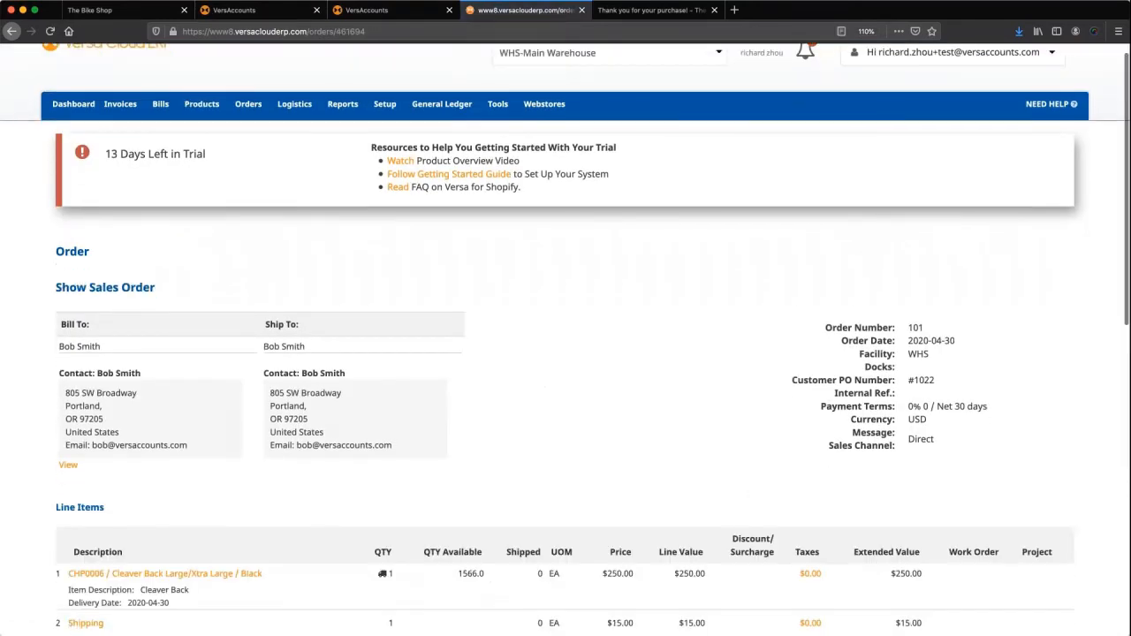
scroll(648, 565, "down", 5)
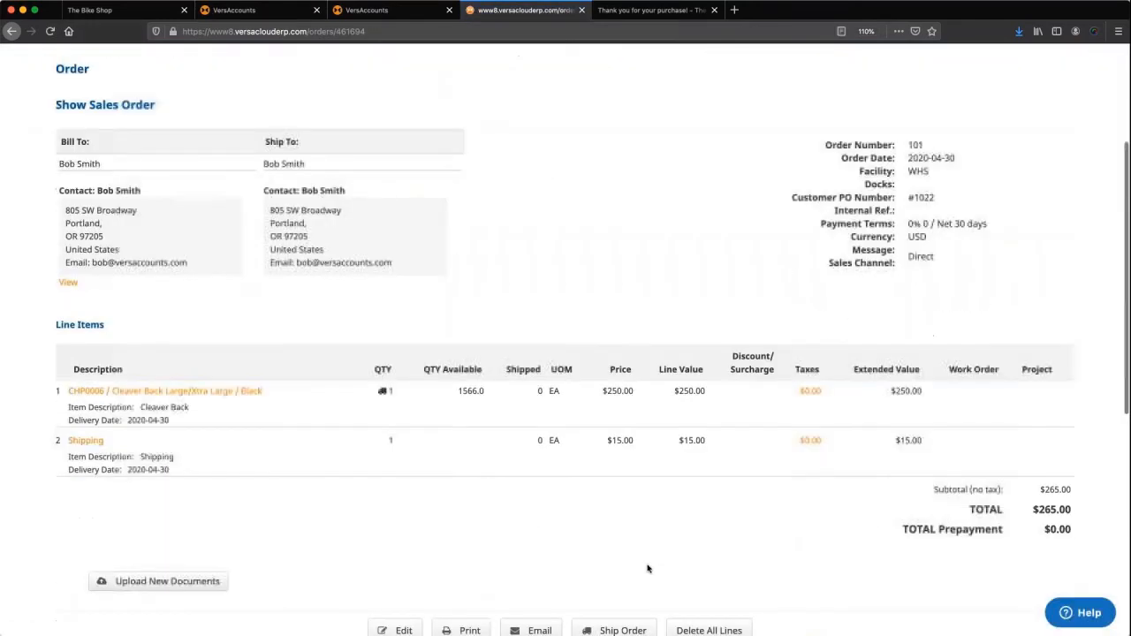
left_click(638, 630)
mouse_move(294, 121)
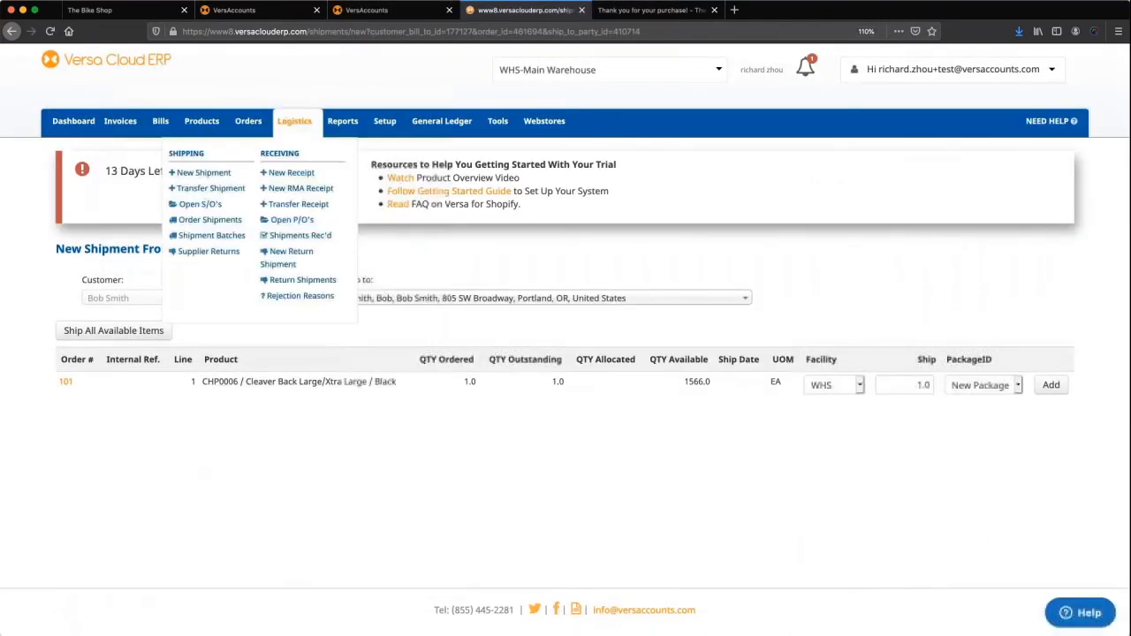
mouse_move(250, 121)
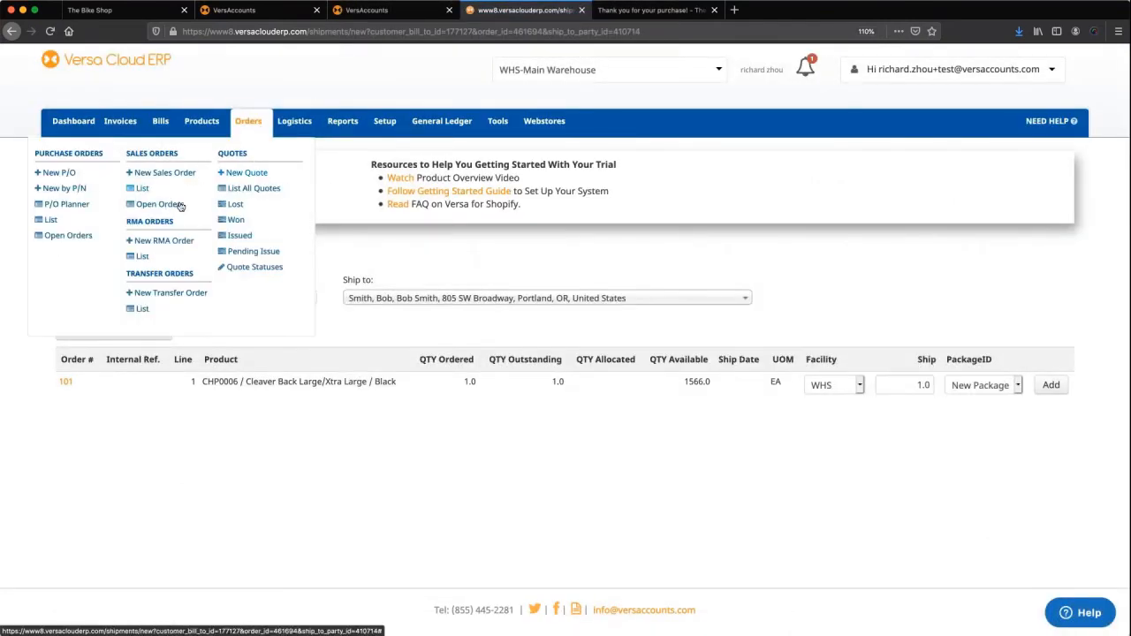
left_click(181, 205)
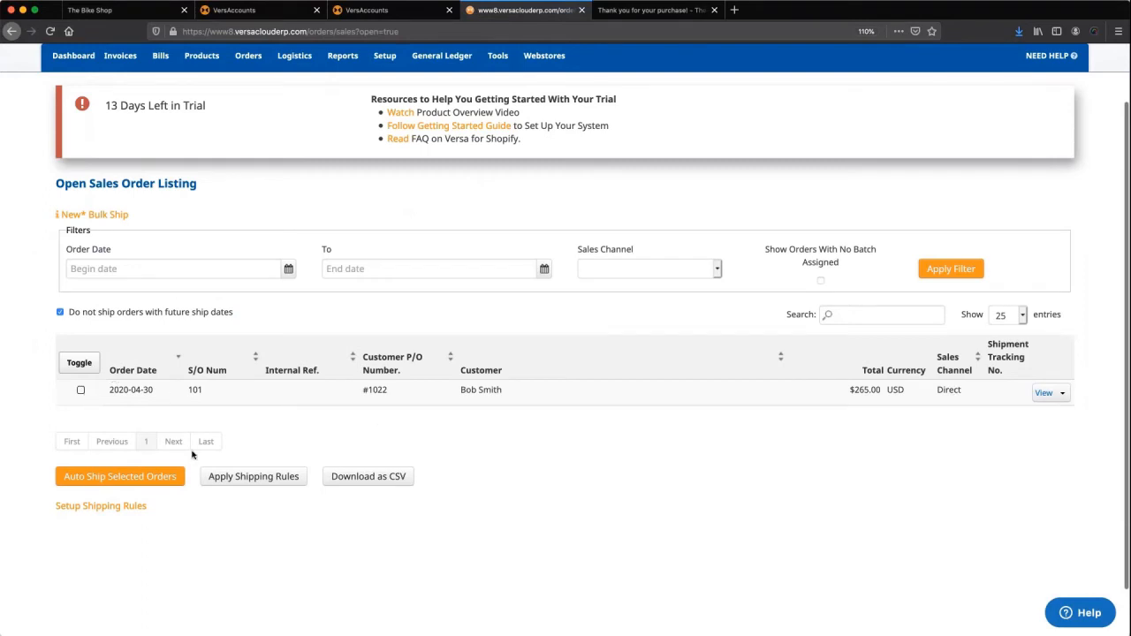
Assign Fedex Gound 2, Small box 2 and small box 2 weight rules to order 101 and auto-ship it.
left_click(82, 391)
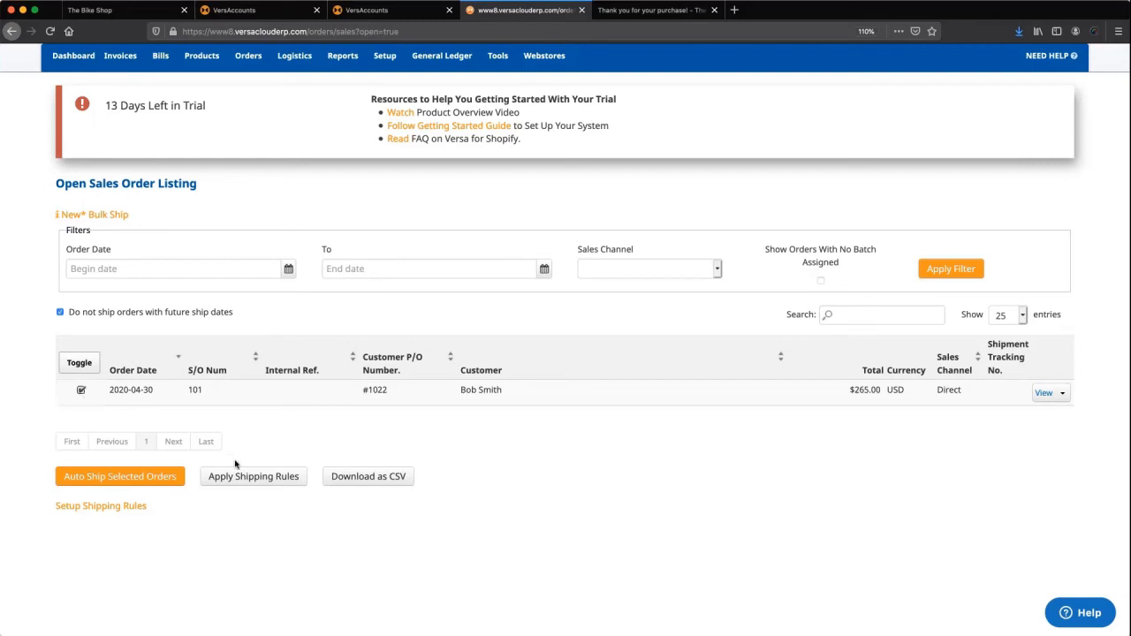
left_click(279, 478)
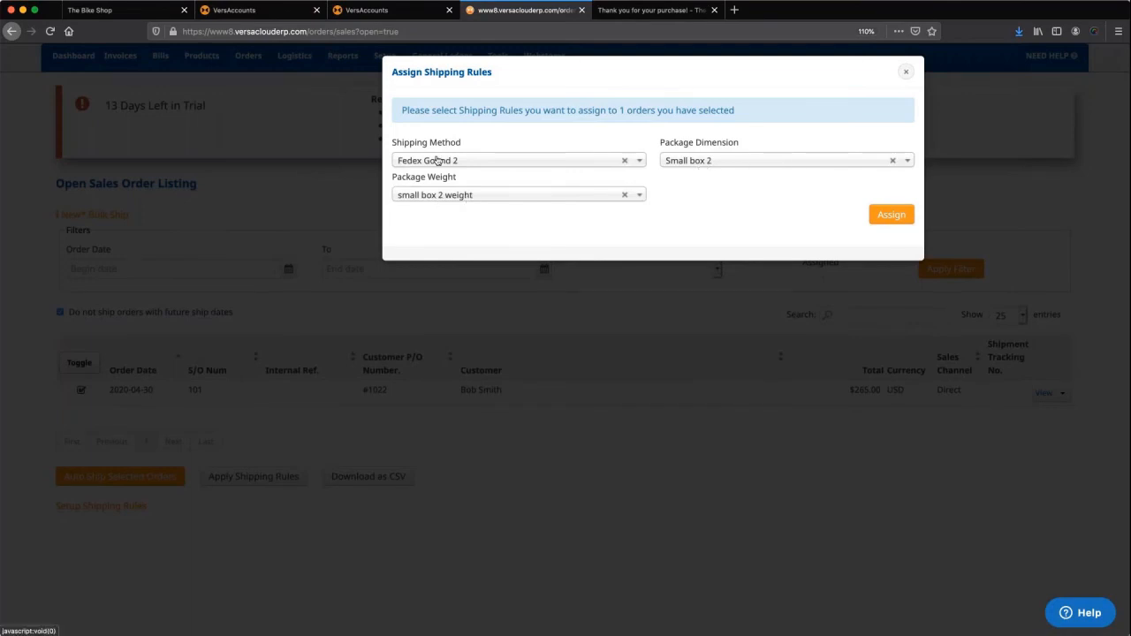
left_click(892, 219)
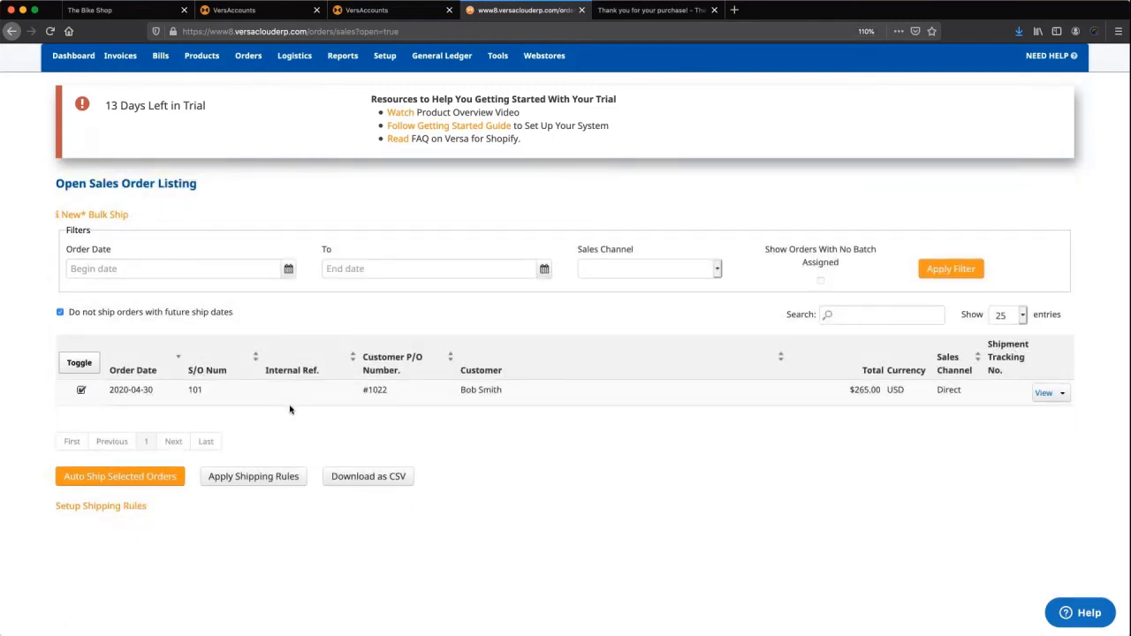
left_click(256, 476)
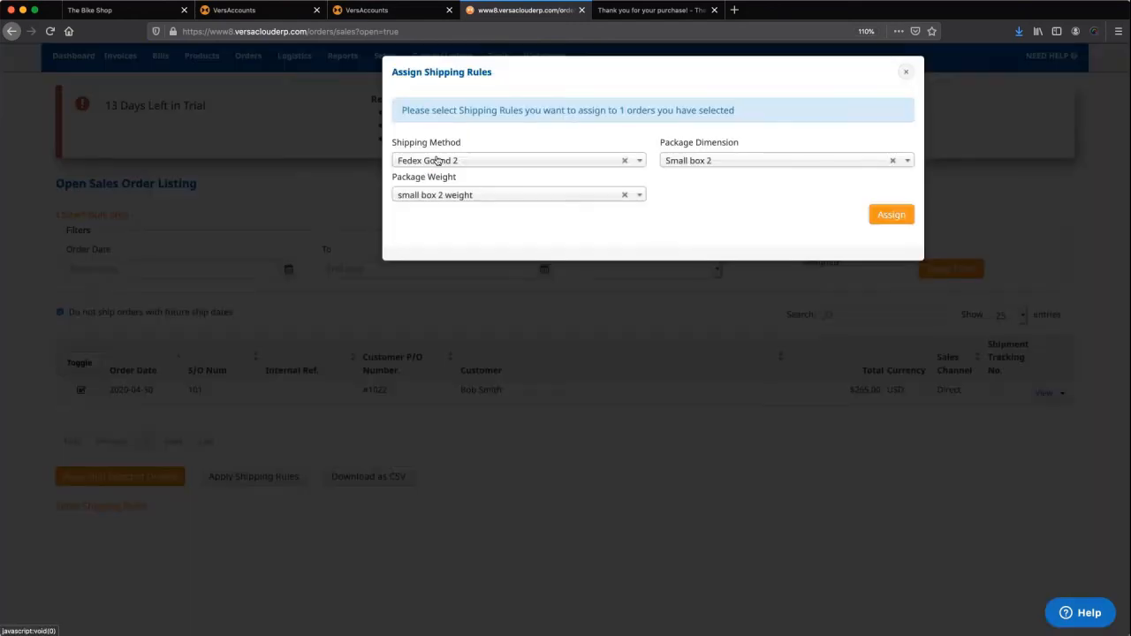
left_click(897, 220)
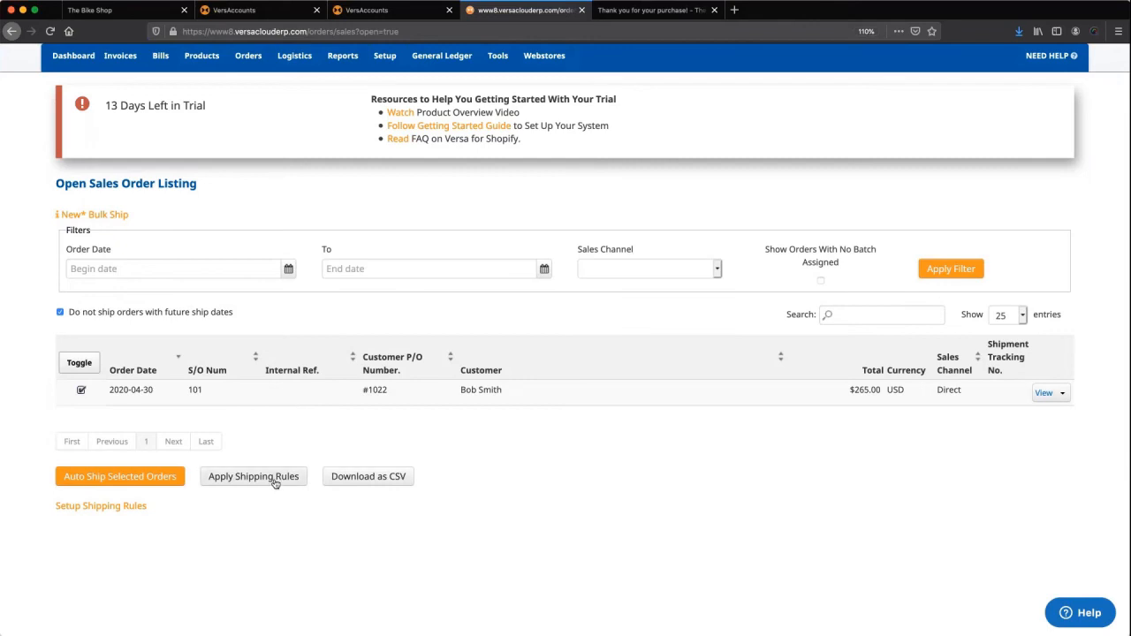
left_click(98, 485)
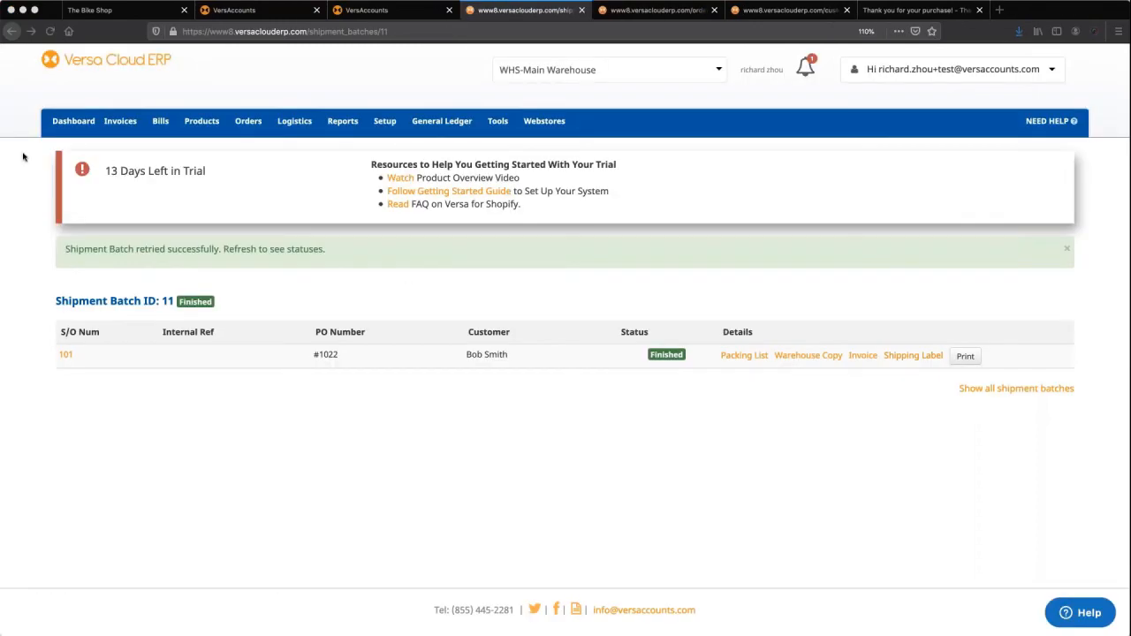
Auto-ship order 101 and print the shipment batch 11 packing list, confirmation and invoice.
left_click(910, 356)
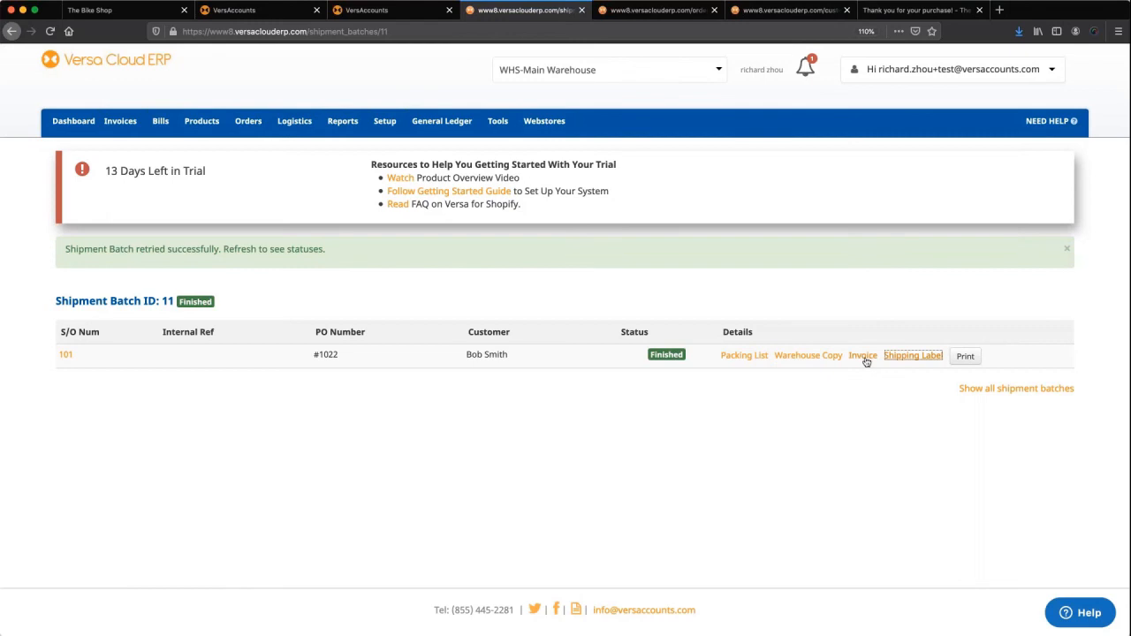
left_click(971, 359)
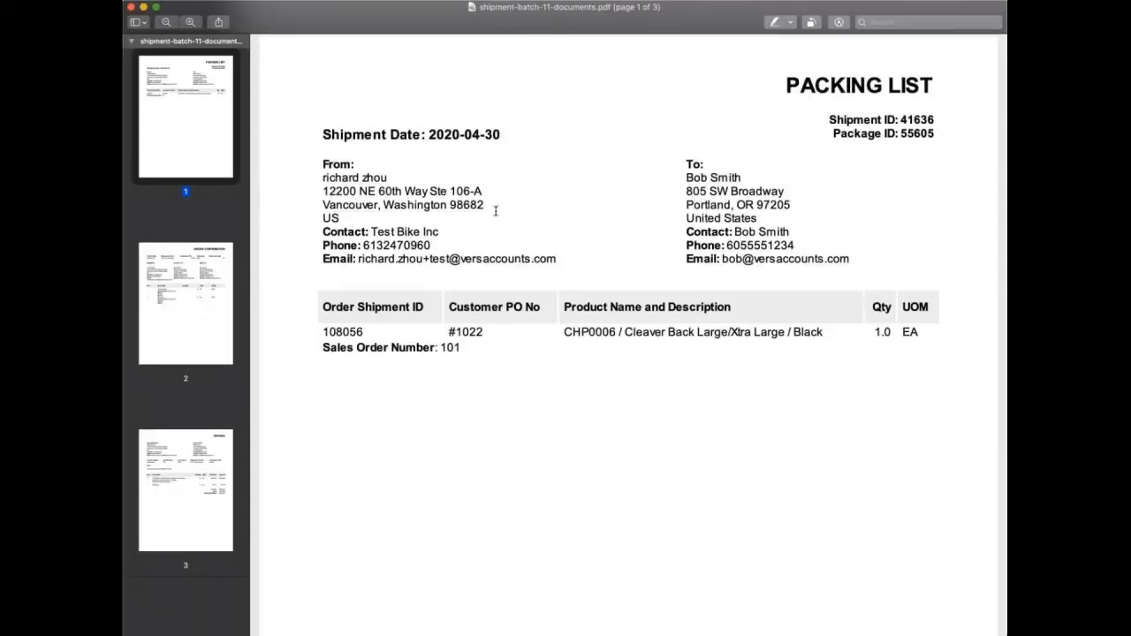
Check the order confirmation on page 2 and the invoice on page 3 of the batch 11 PDF.
left_click(182, 306)
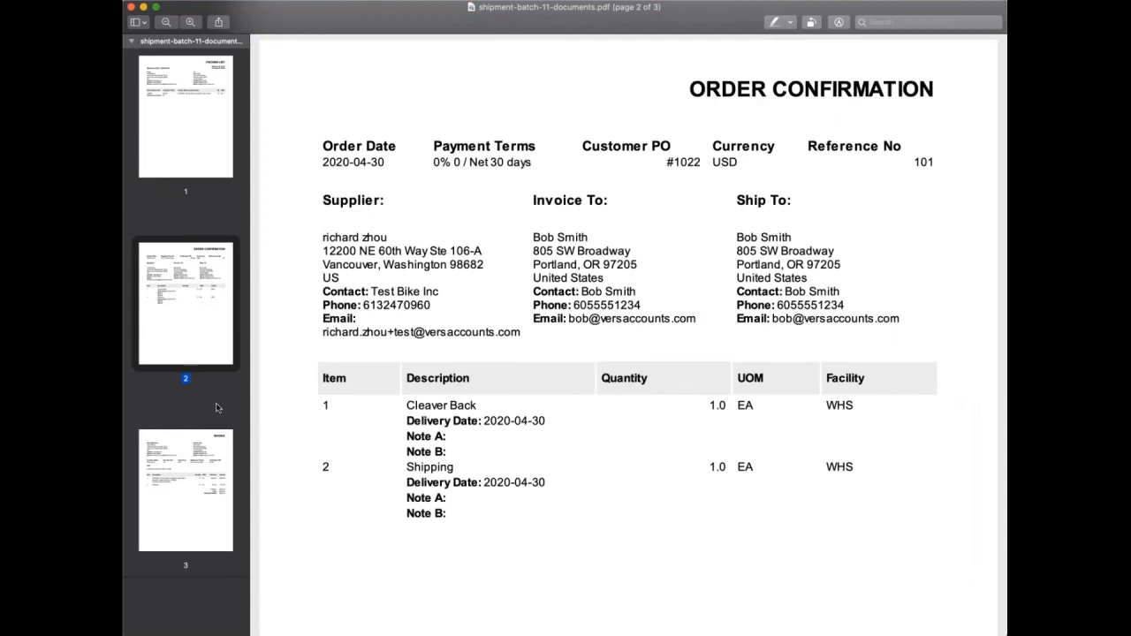
left_click(222, 468)
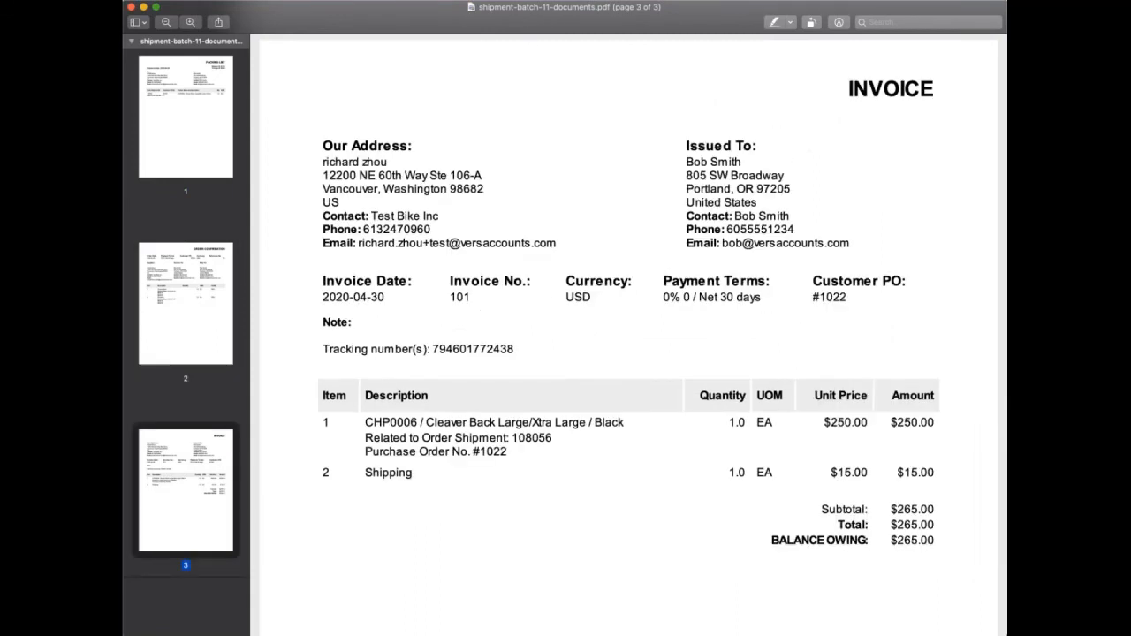
left_click(527, 25)
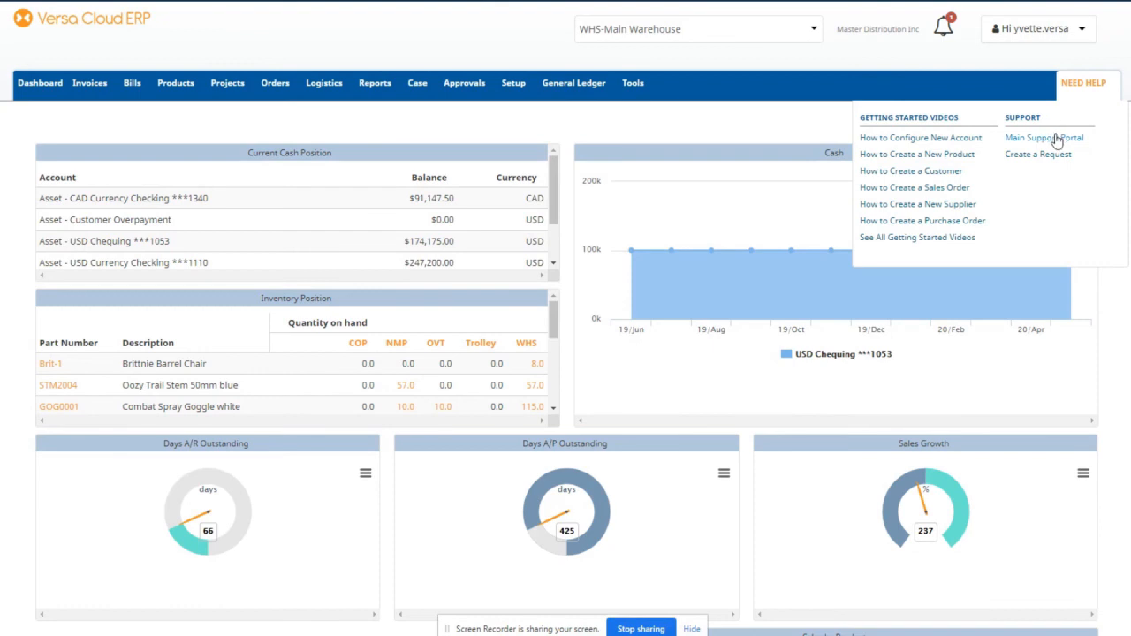
In the Main Support Portal, search 'Shopify' and open the top eCommerce (Shopify) FAQ result.
left_click(1051, 138)
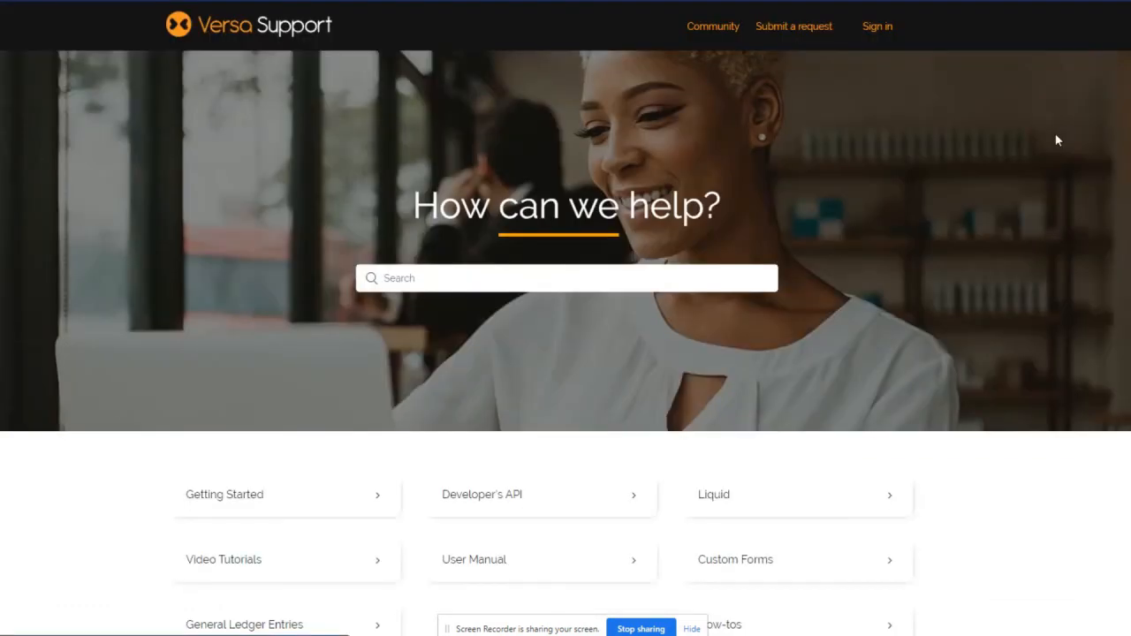
left_click(482, 277)
type("Shopify")
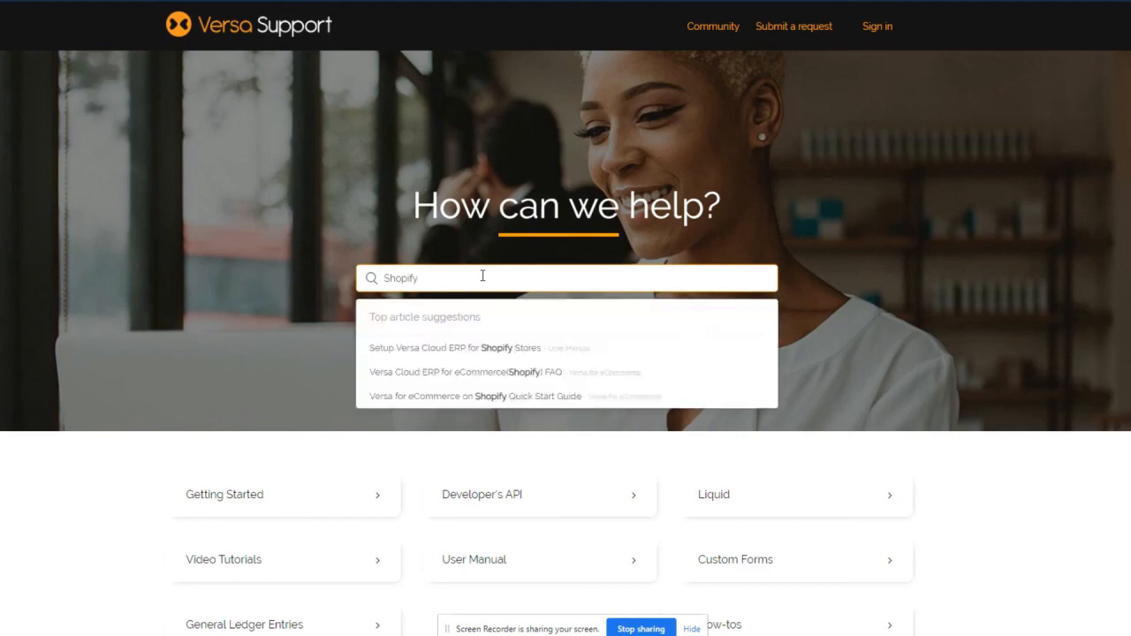
key("Return")
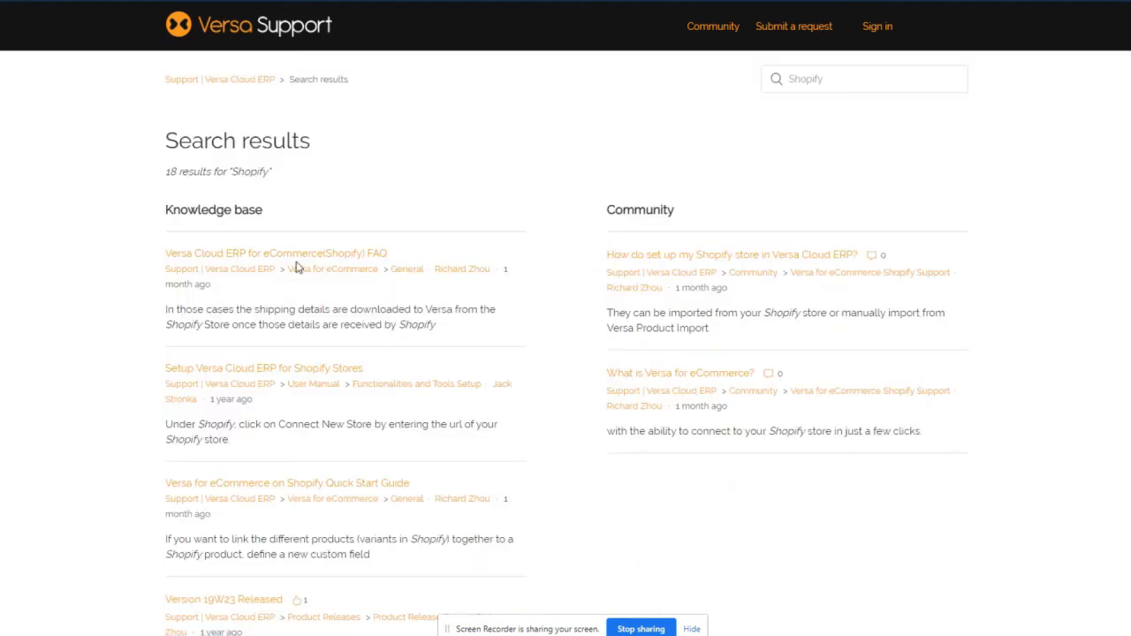
left_click(230, 258)
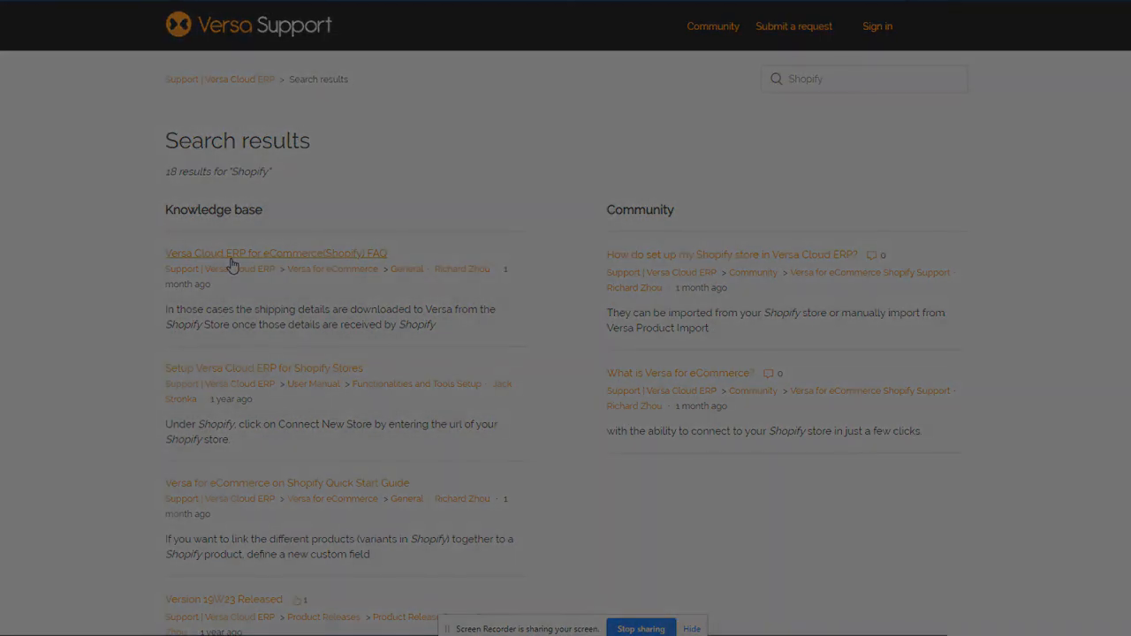